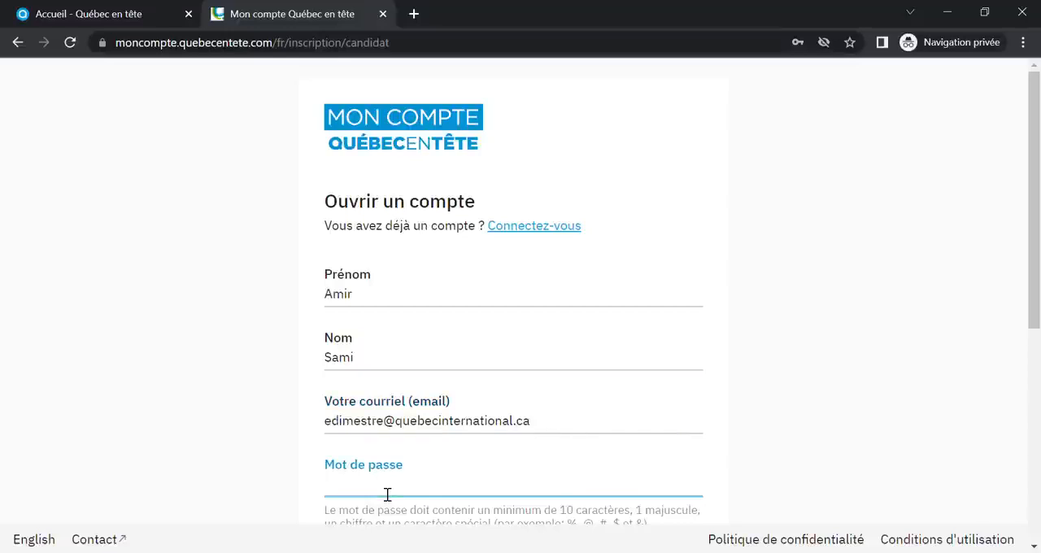
# Enter the account password and repeat it in the password confirmation field of the registration form
pyautogui.write('•')
pyautogui.scroll(-4, 467, 397)
pyautogui.click(440, 255)
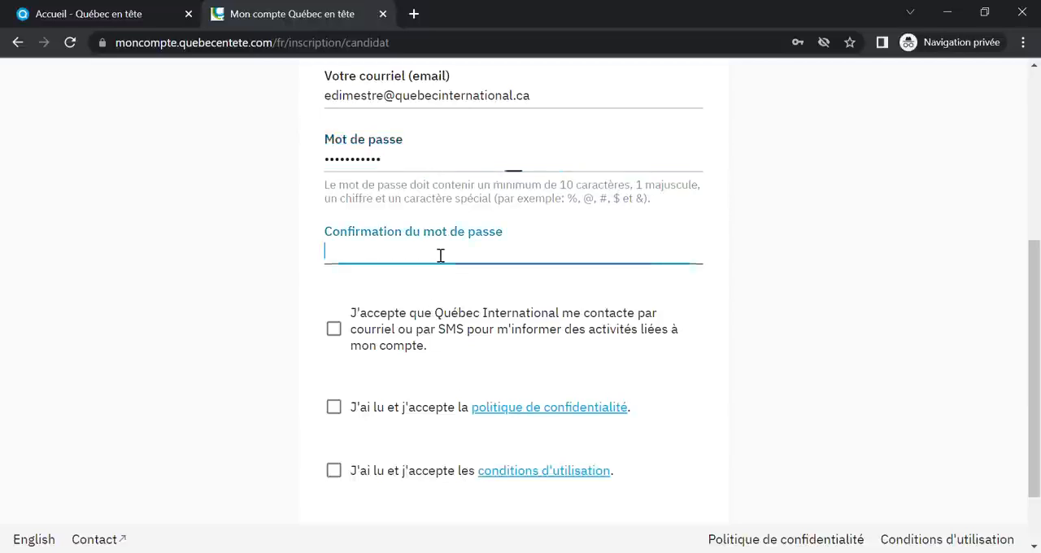
pyautogui.write('•••••••••••')
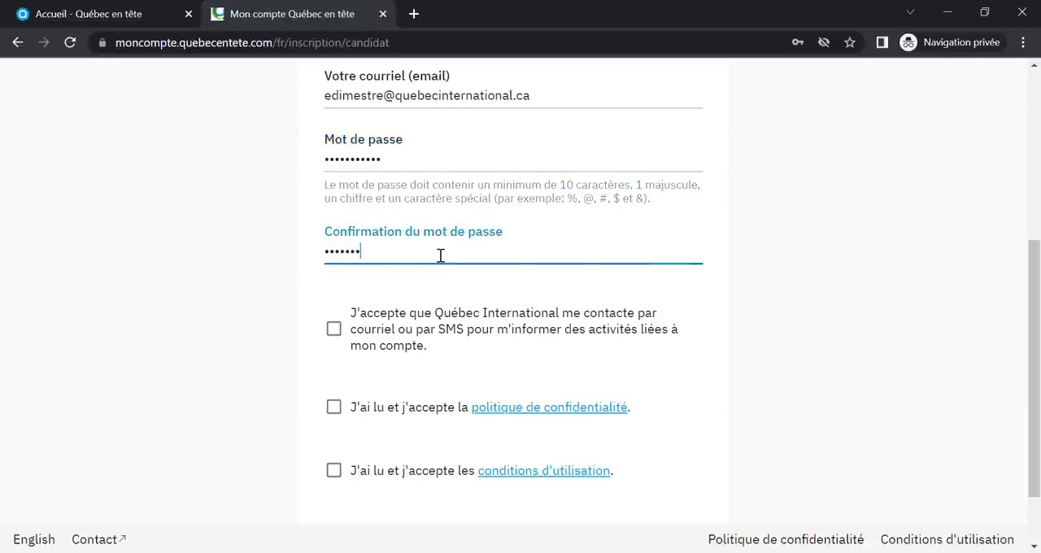
# Accept being contacted by Québec International, the privacy policy and the terms of use, and submit the registration
pyautogui.click(334, 328)
pyautogui.click(334, 407)
pyautogui.click(335, 470)
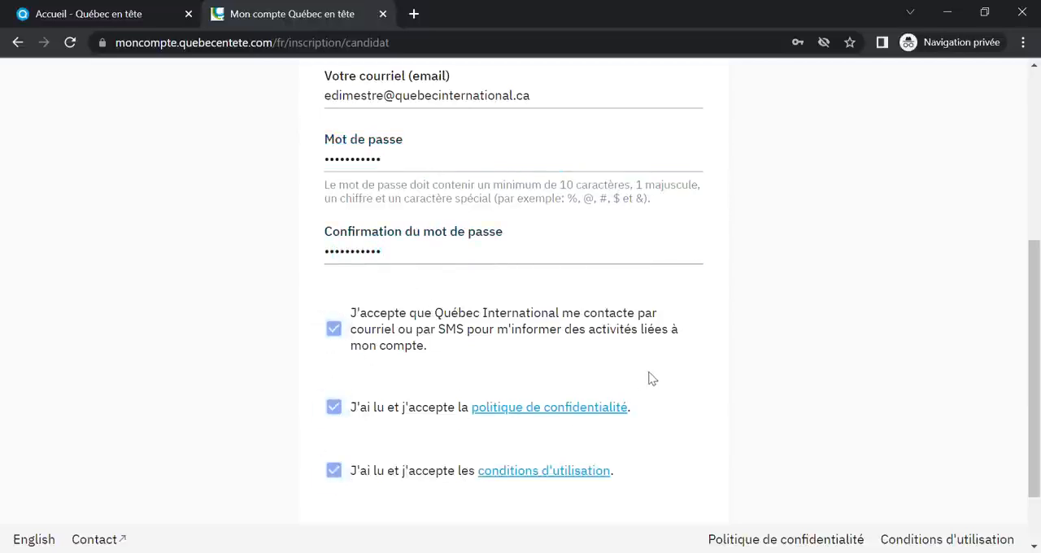
pyautogui.scroll(-1, 651, 379)
pyautogui.click(459, 460)
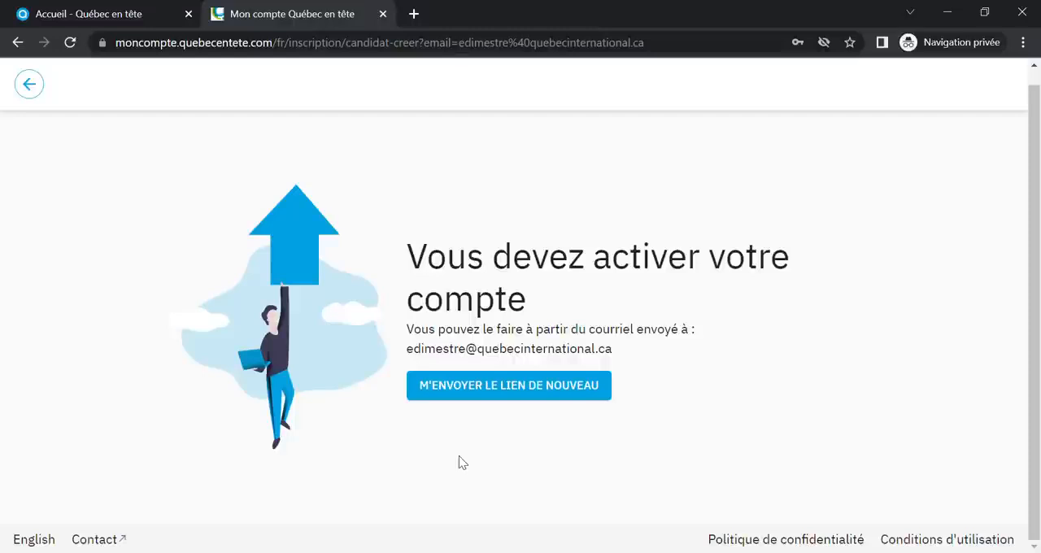
# Switch to the "Activation requise" email in Outlook and follow its account activation link
pyautogui.click(208, 552)
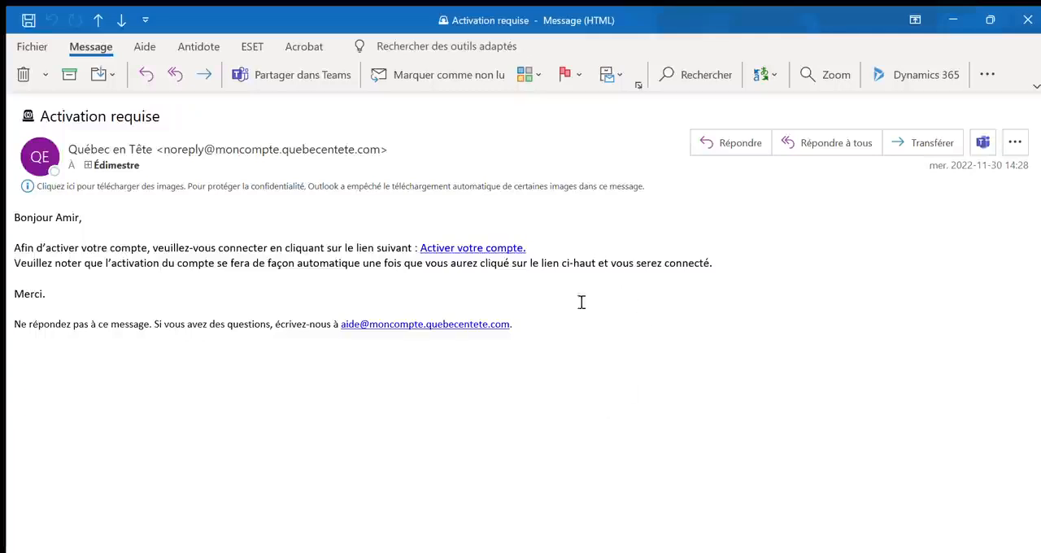
pyautogui.click(468, 247)
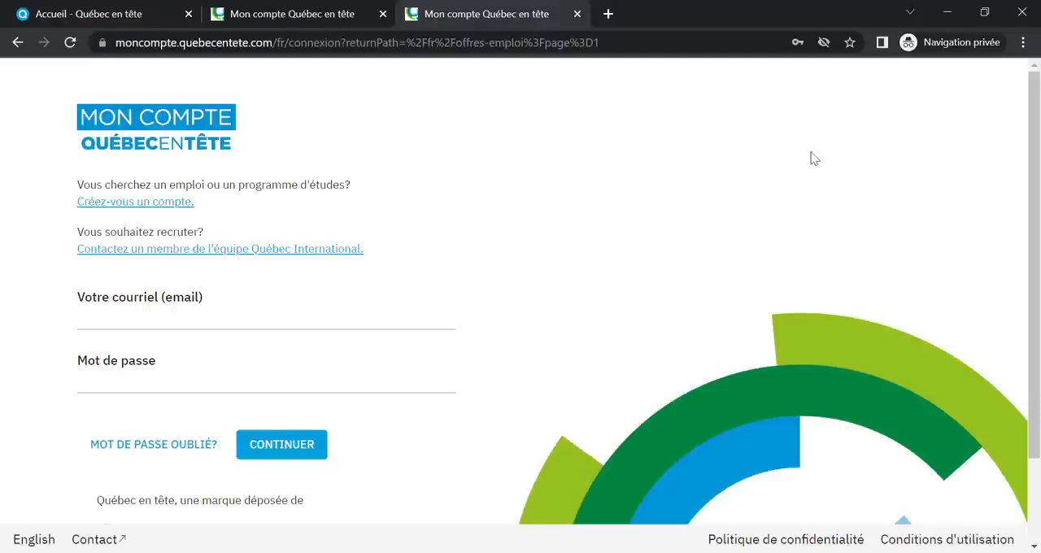
# Sign in to the new account with its email address and password
pyautogui.click(159, 325)
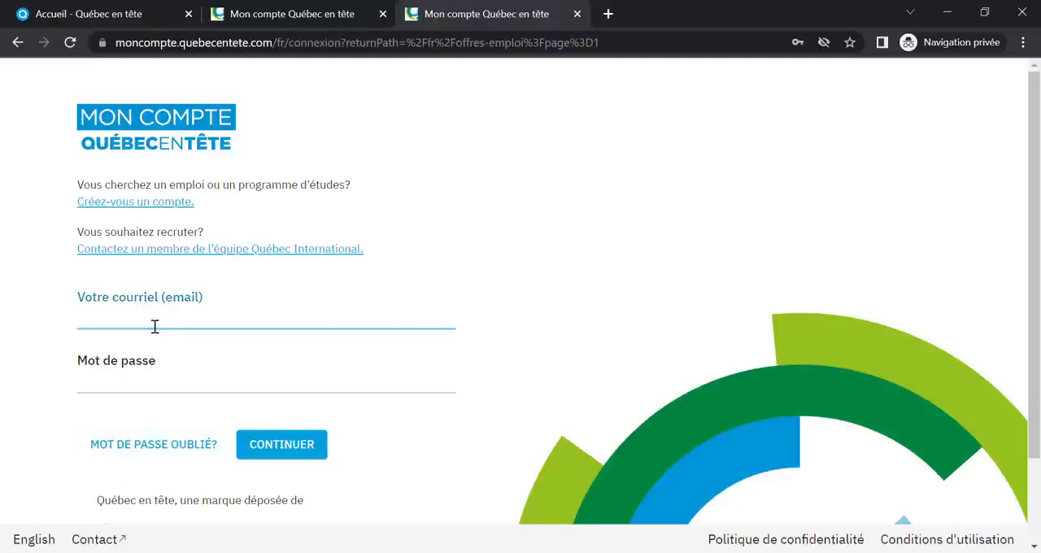
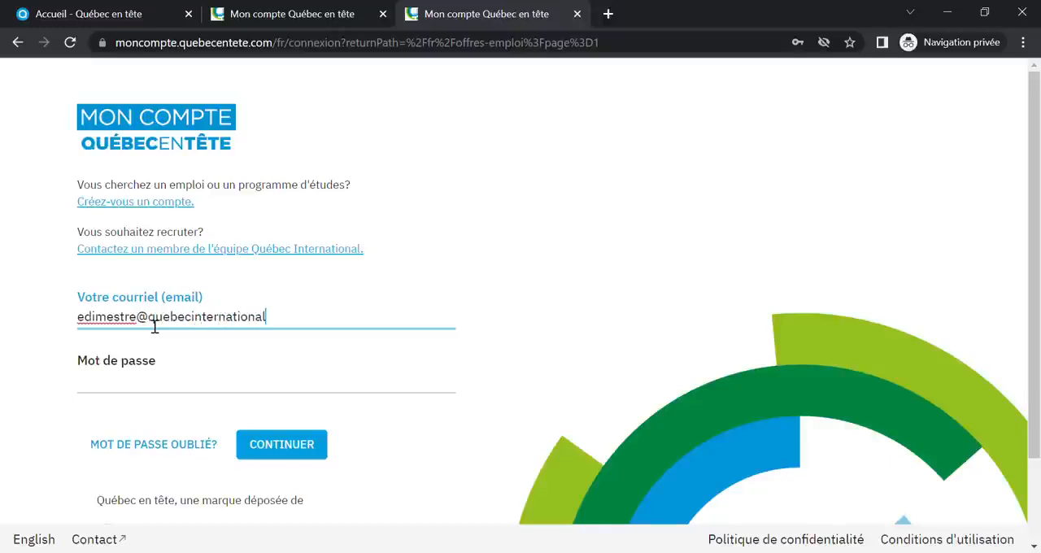
pyautogui.click(153, 401)
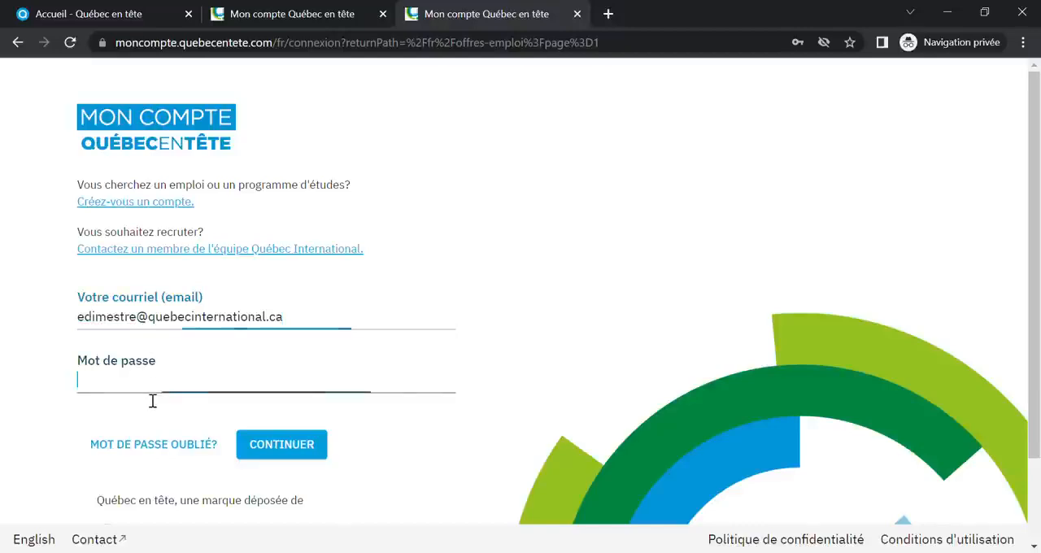
pyautogui.write('••••••••••')
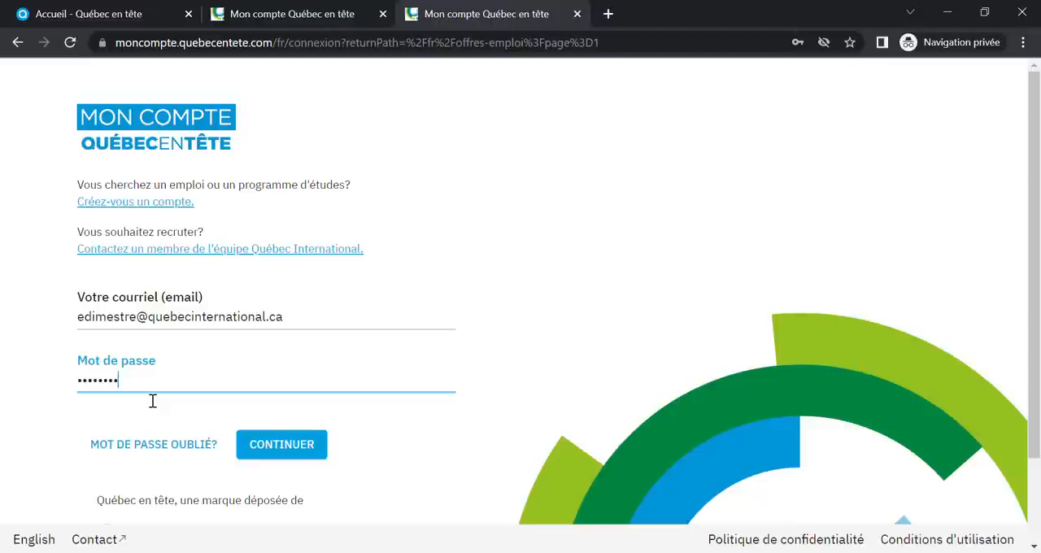
pyautogui.write('•')
pyautogui.click(291, 457)
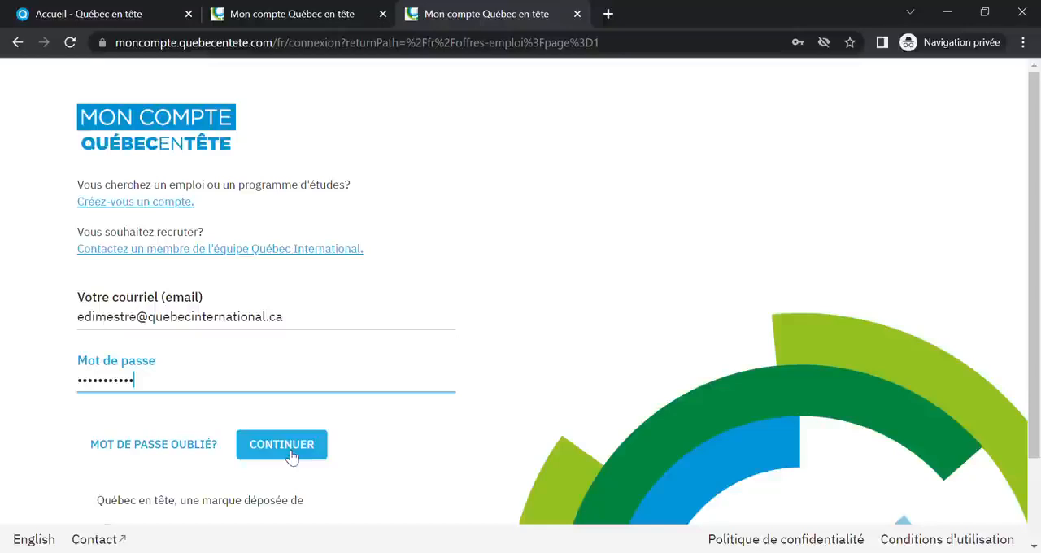
pyautogui.click(291, 457)
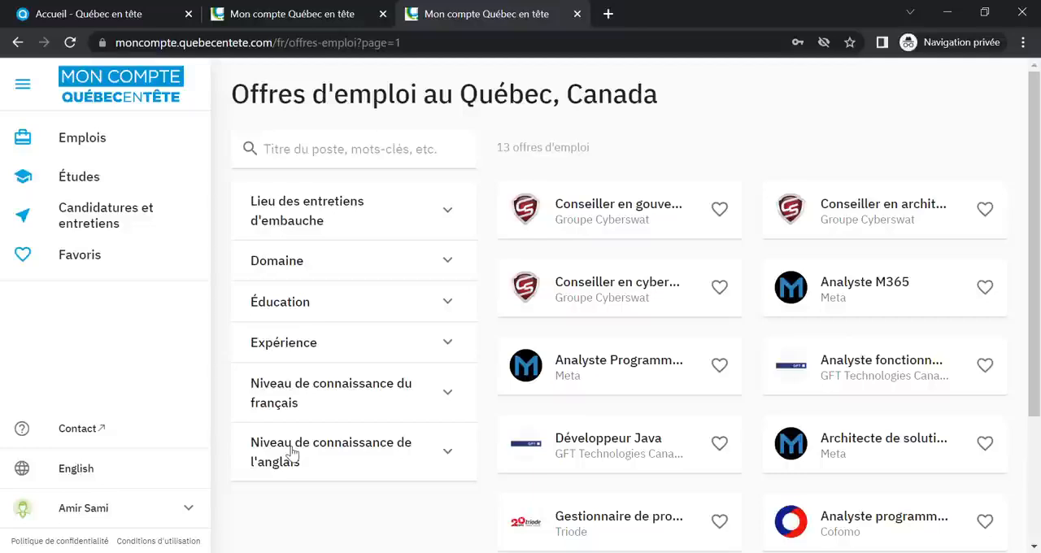
# Go to the job offers and expand the interview location, domain and education filters to view their options
pyautogui.click(102, 145)
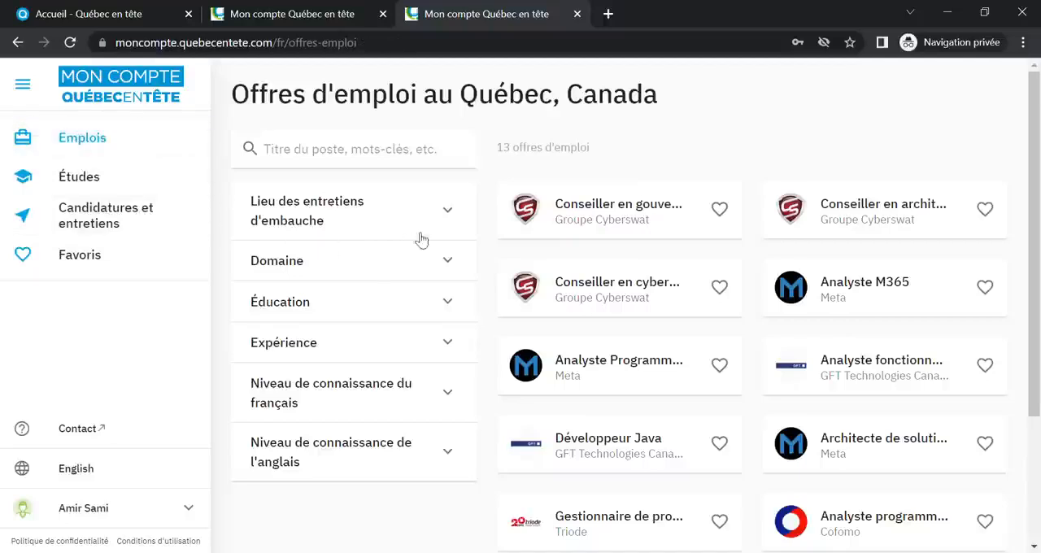
pyautogui.click(460, 210)
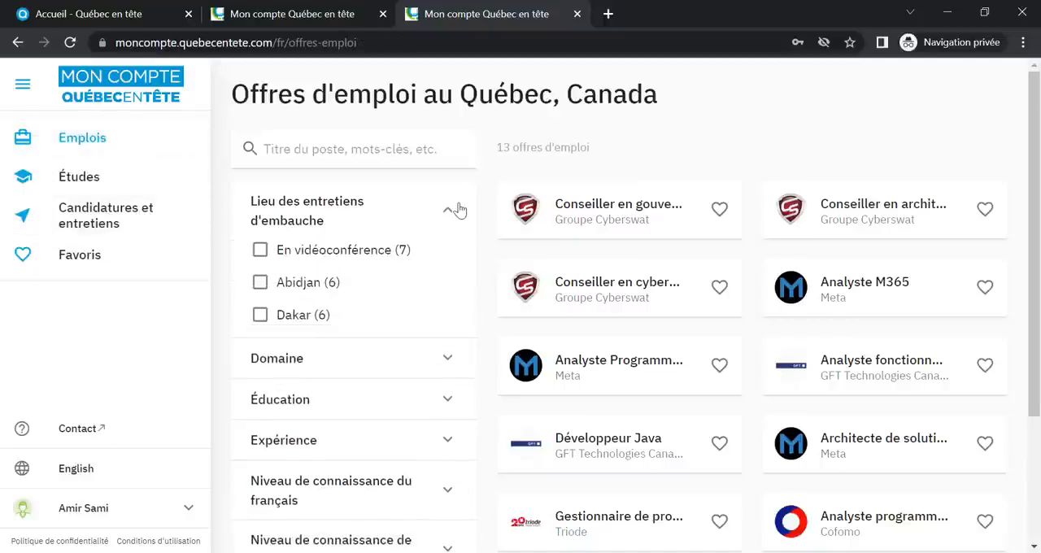
pyautogui.scroll(-3, 464, 261)
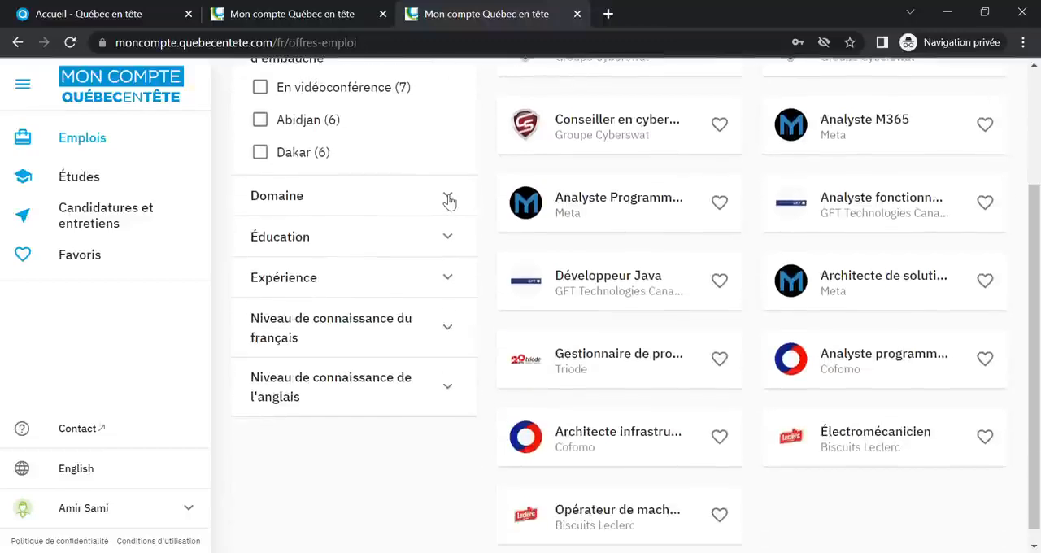
pyautogui.click(449, 199)
pyautogui.scroll(-1, 455, 221)
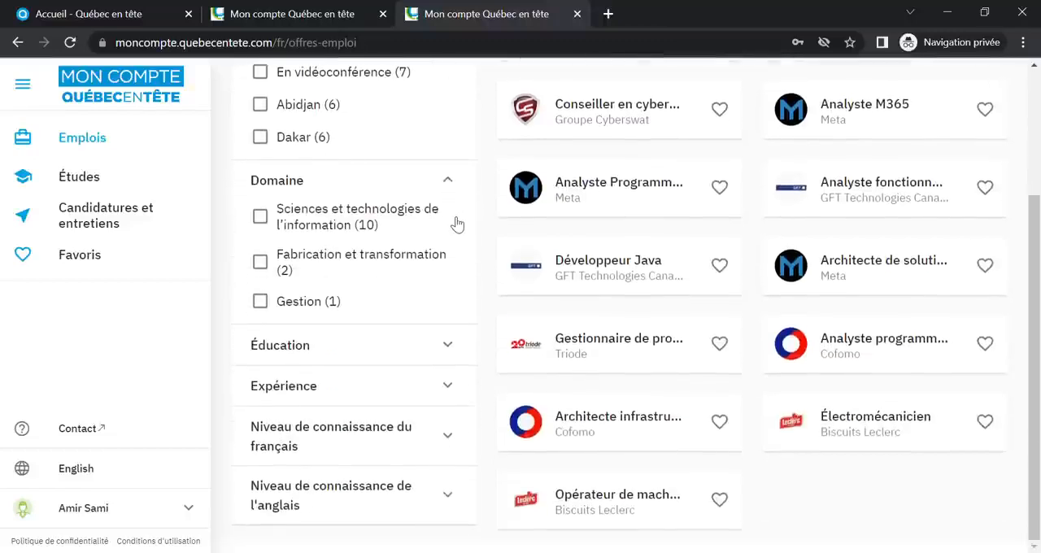
pyautogui.click(453, 349)
pyautogui.scroll(-2, 455, 350)
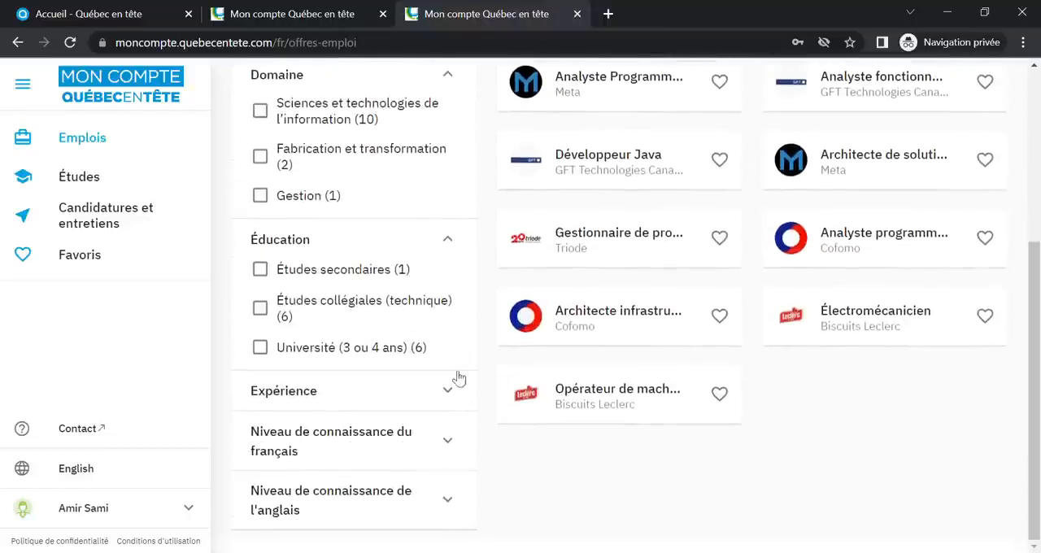
# Expand the experience, French level and English level filters of the job offers to view their options
pyautogui.click(453, 391)
pyautogui.scroll(-2, 454, 392)
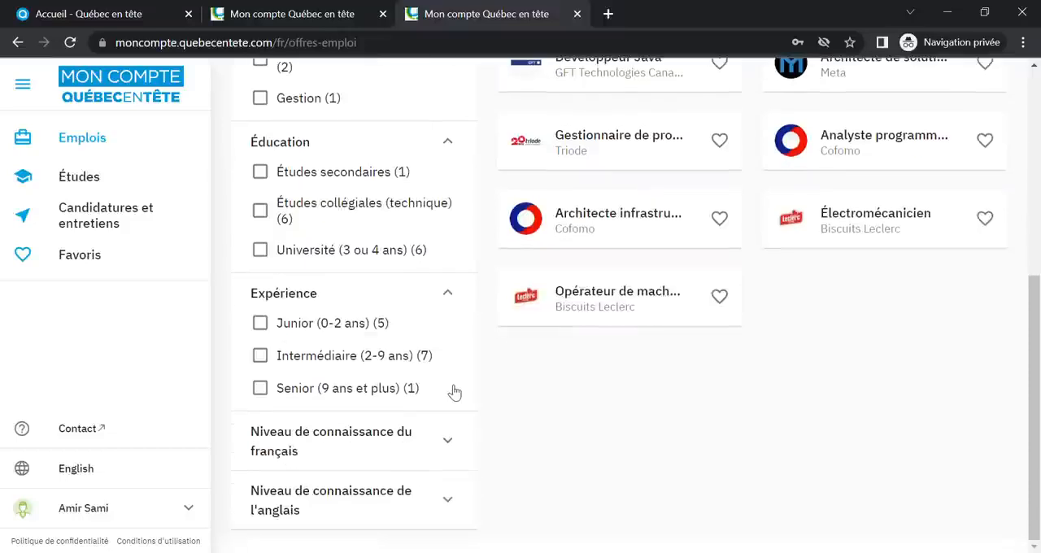
pyautogui.click(448, 442)
pyautogui.scroll(-1, 451, 446)
pyautogui.click(452, 496)
pyautogui.scroll(-1, 439, 448)
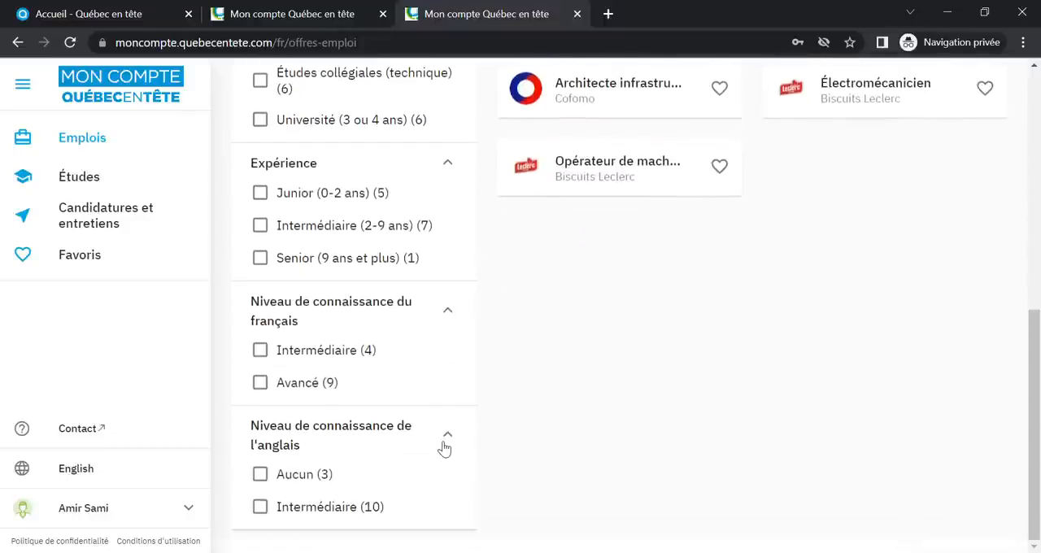
pyautogui.scroll(5, 646, 348)
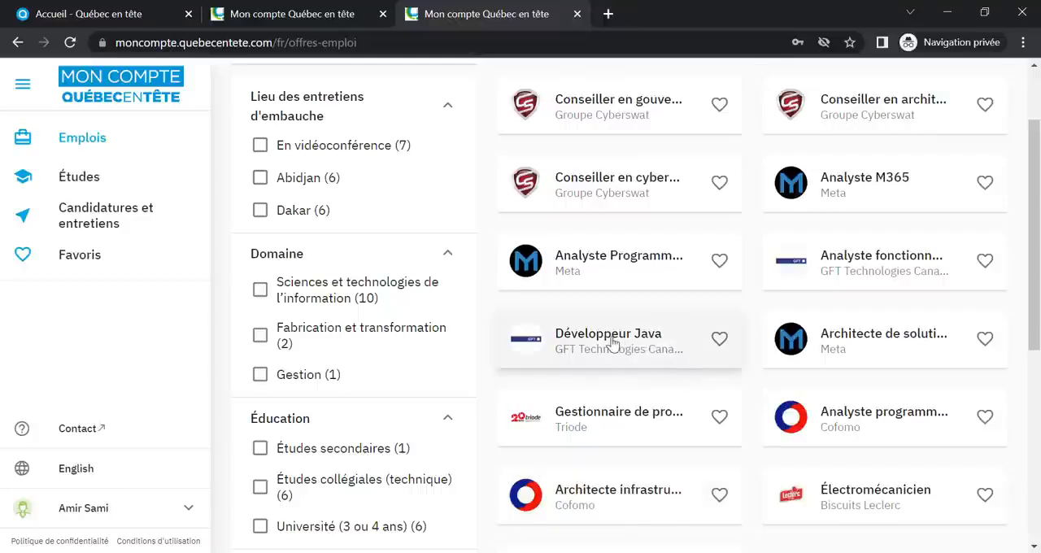
# Open the Développeur Java offer from GFT Technologies and read its description and required technical skills
pyautogui.click(612, 342)
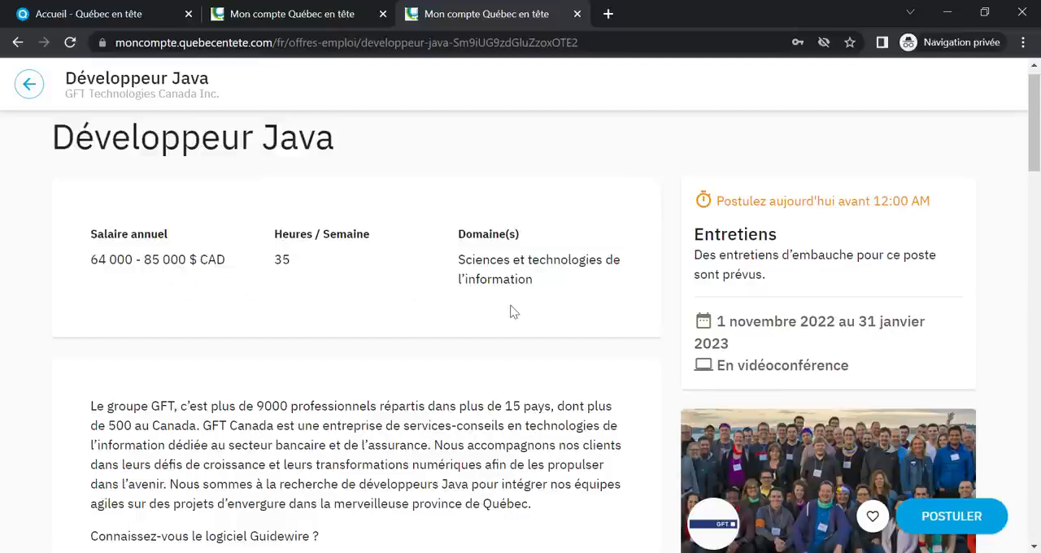
pyautogui.scroll(-2, 588, 387)
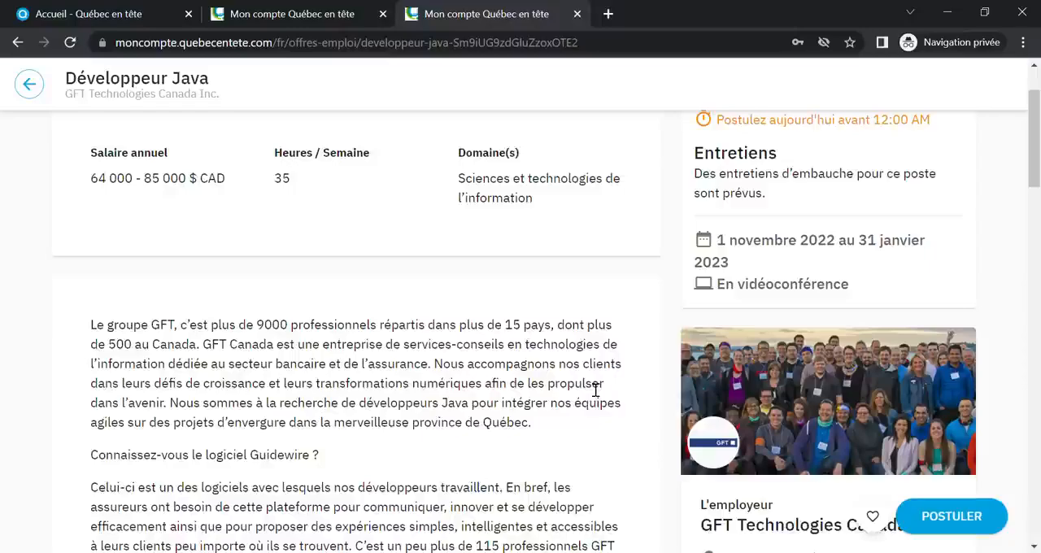
pyautogui.scroll(-4, 591, 387)
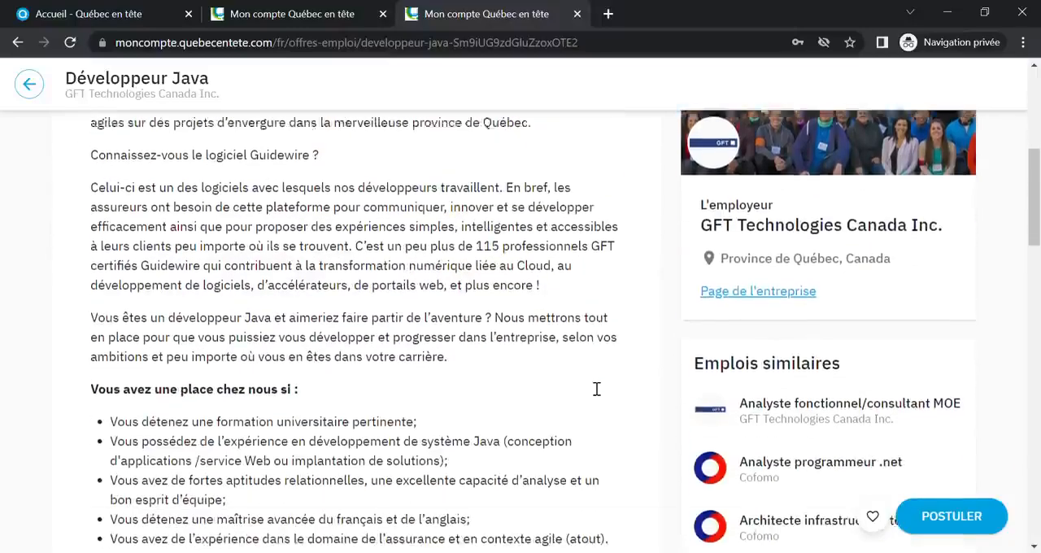
pyautogui.scroll(-5, 596, 389)
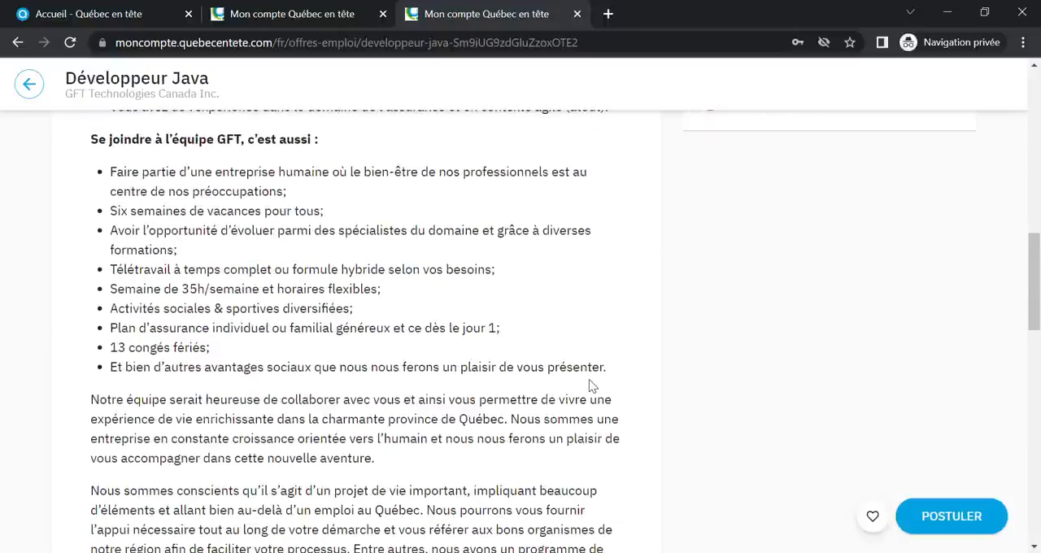
pyautogui.scroll(-5, 591, 386)
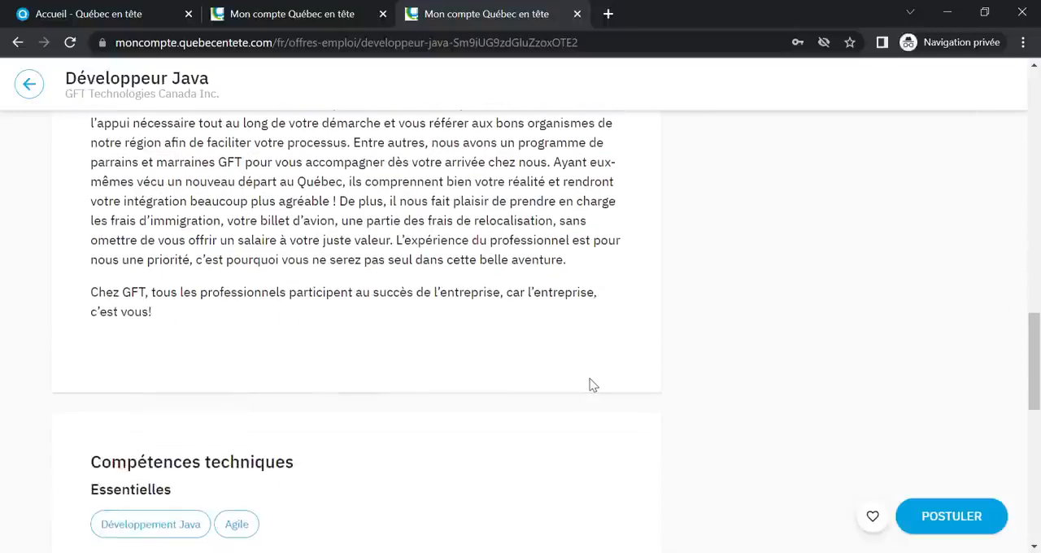
pyautogui.scroll(-1, 591, 385)
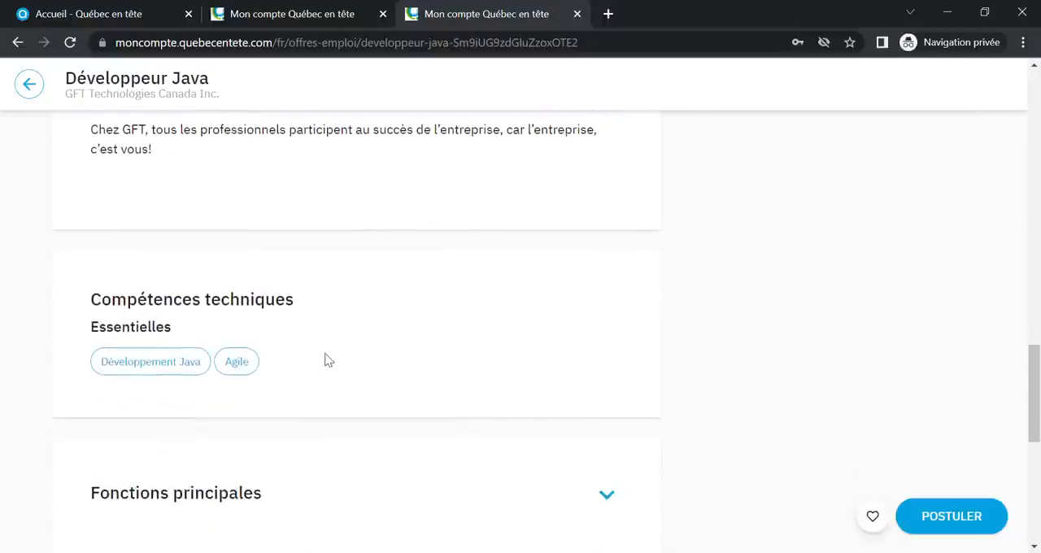
pyautogui.scroll(-3, 483, 354)
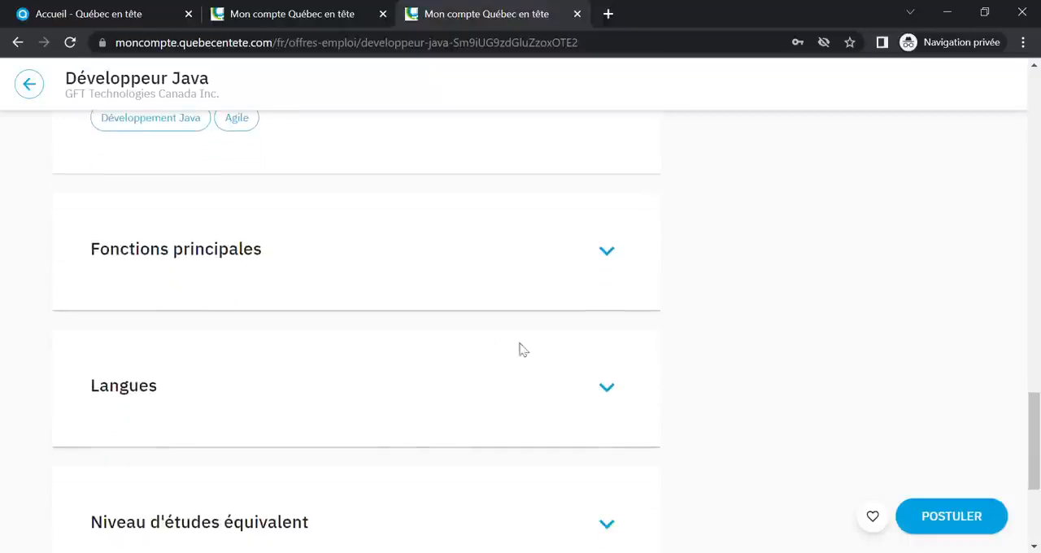
# Expand the offer's main duties, languages, equivalent education level and experience level sections to view their details
pyautogui.click(617, 257)
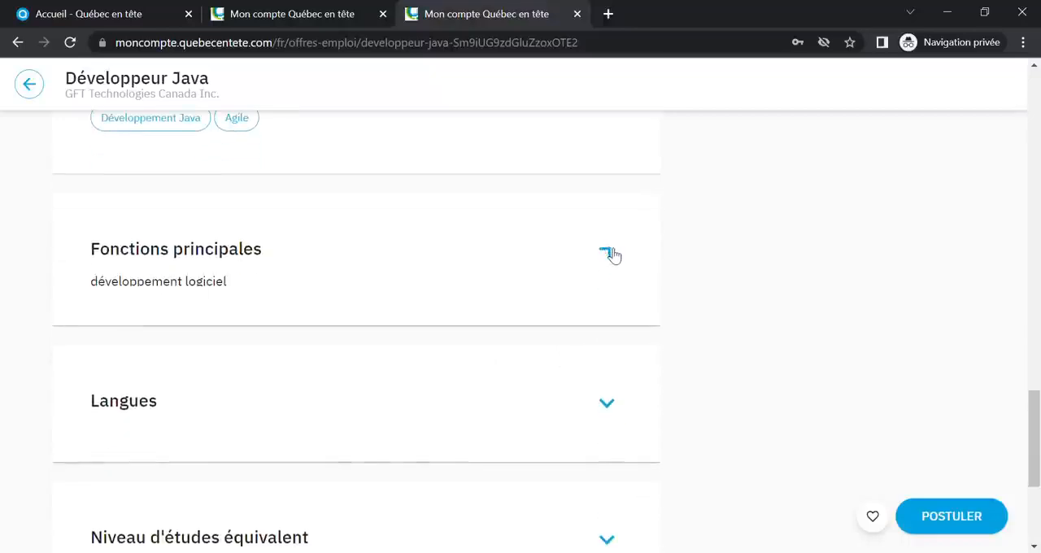
pyautogui.click(608, 409)
pyautogui.scroll(-2, 610, 411)
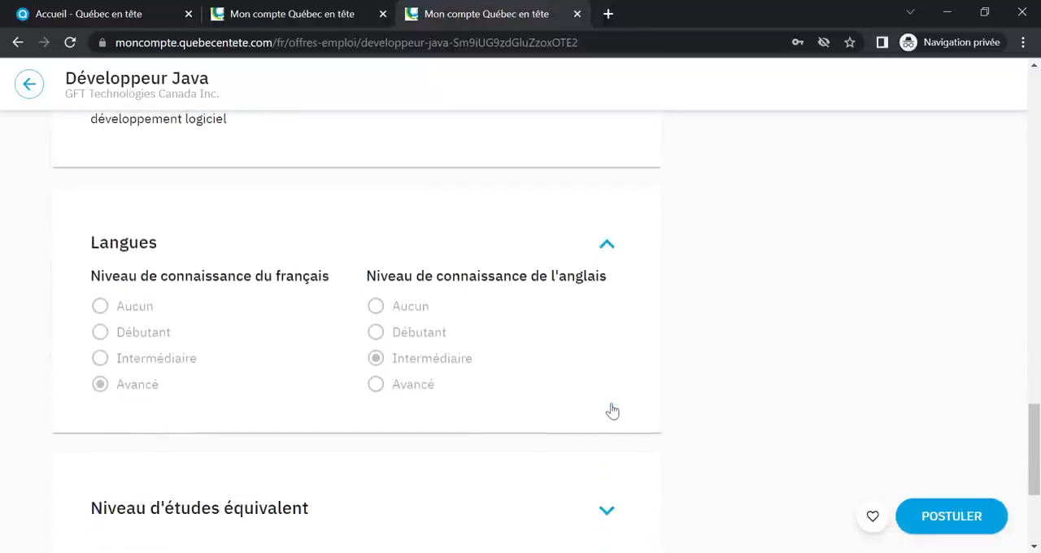
pyautogui.scroll(-3, 607, 409)
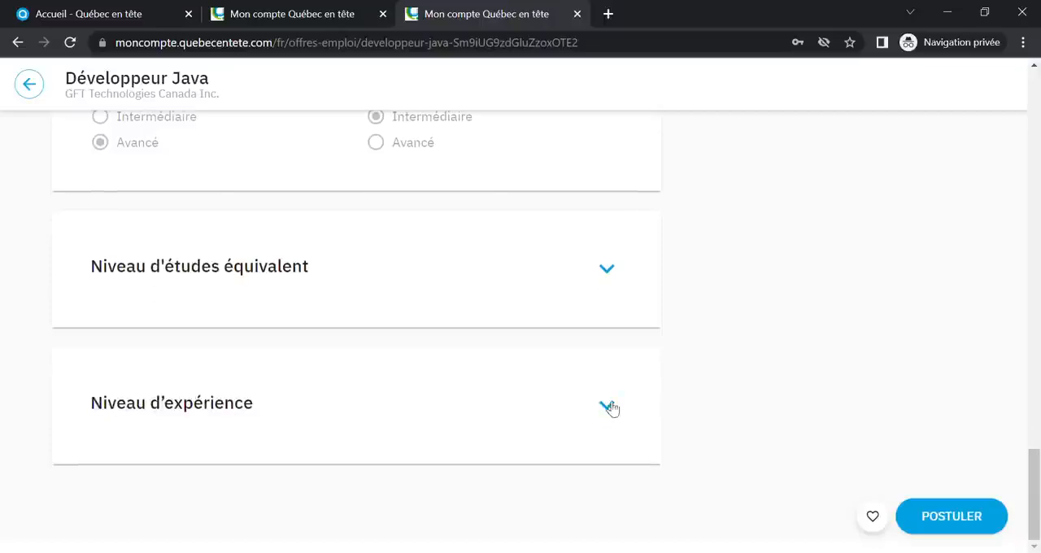
pyautogui.click(608, 271)
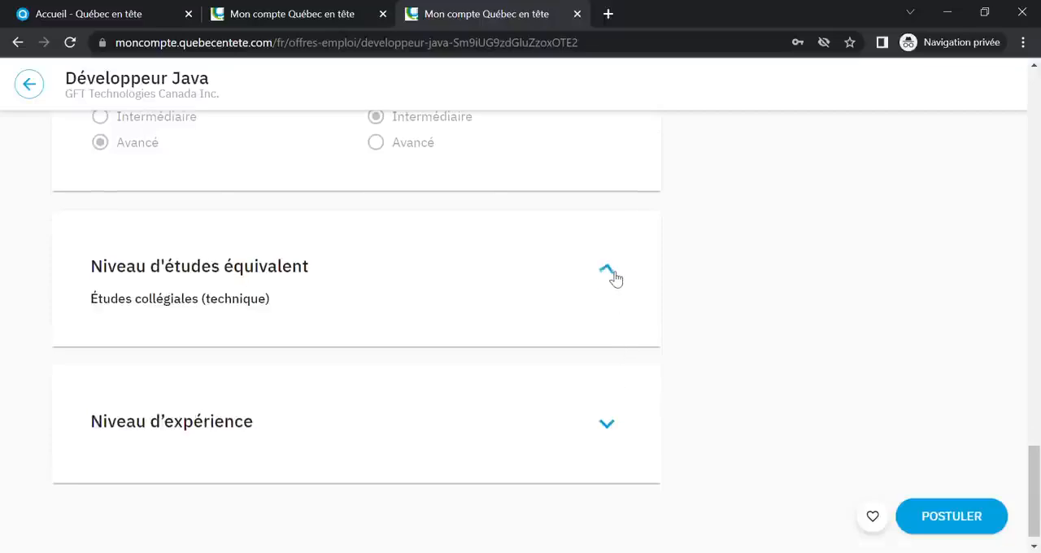
pyautogui.click(610, 428)
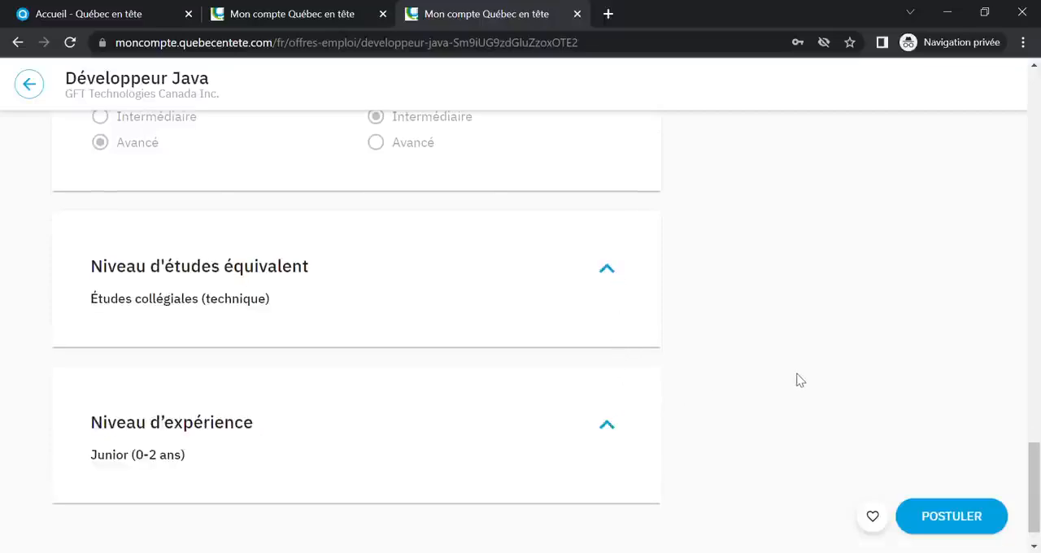
# Review the interview dates and format and the employer information in the Développeur Java offer
pyautogui.scroll(10, 797, 379)
pyautogui.scroll(8, 796, 379)
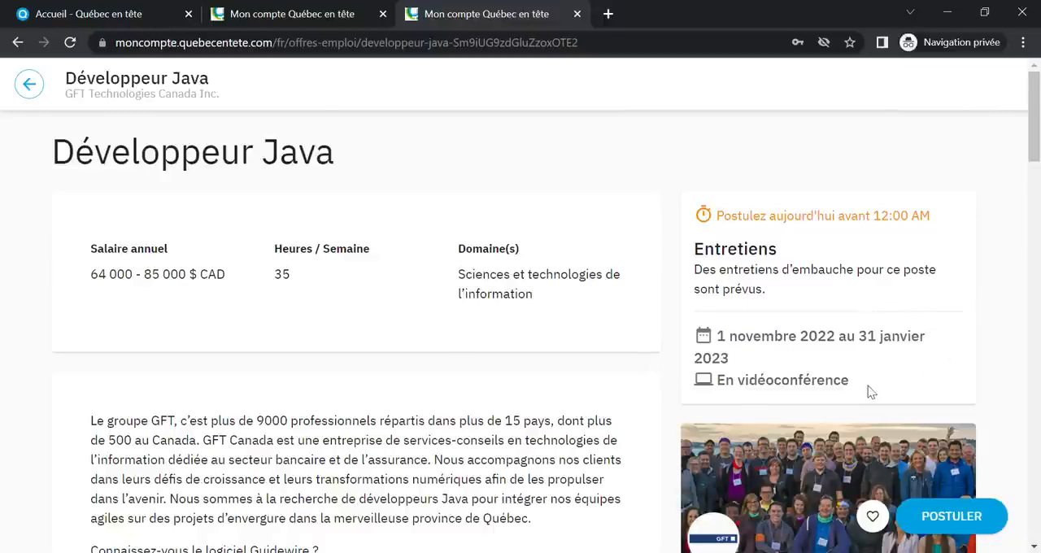
pyautogui.scroll(-4, 872, 392)
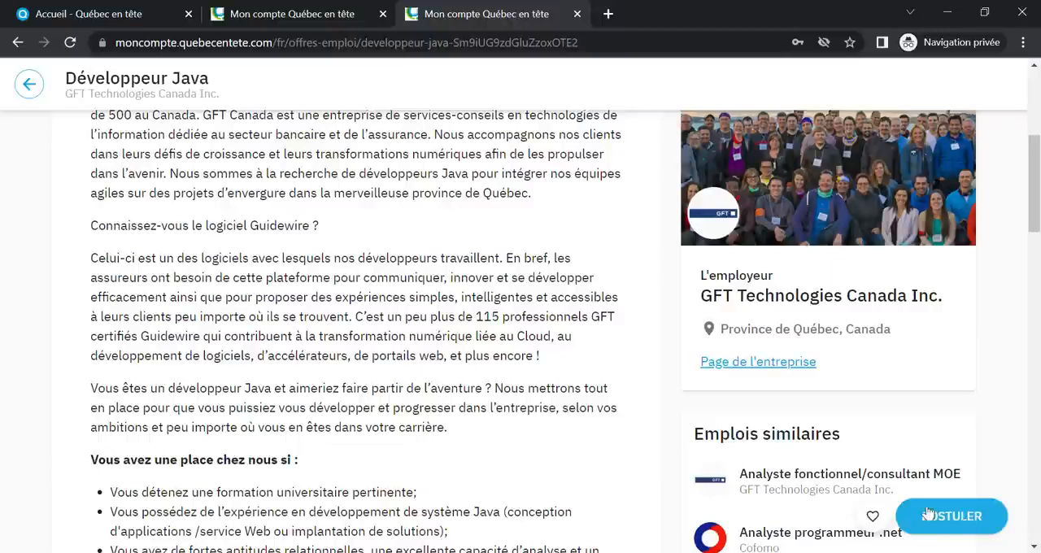
# Leave the Développeur Java offer, open the account's profiles page and look over its general, worker and student profile sections
pyautogui.click(32, 86)
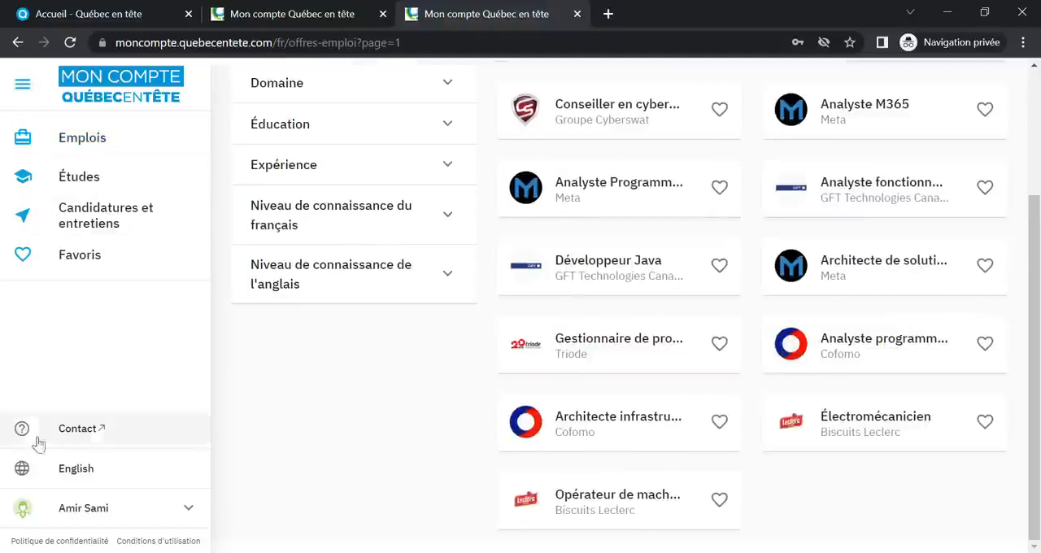
pyautogui.click(140, 514)
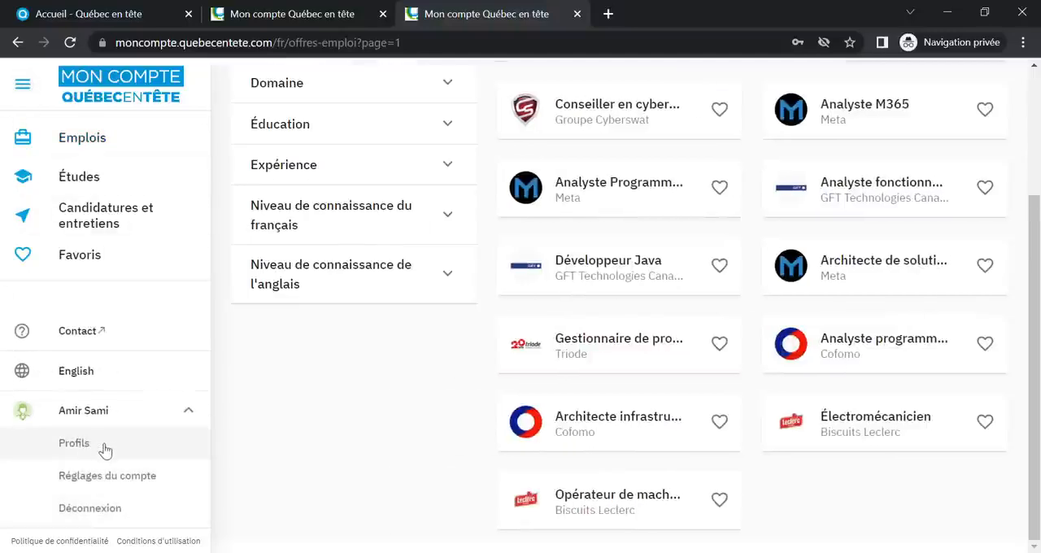
pyautogui.click(74, 443)
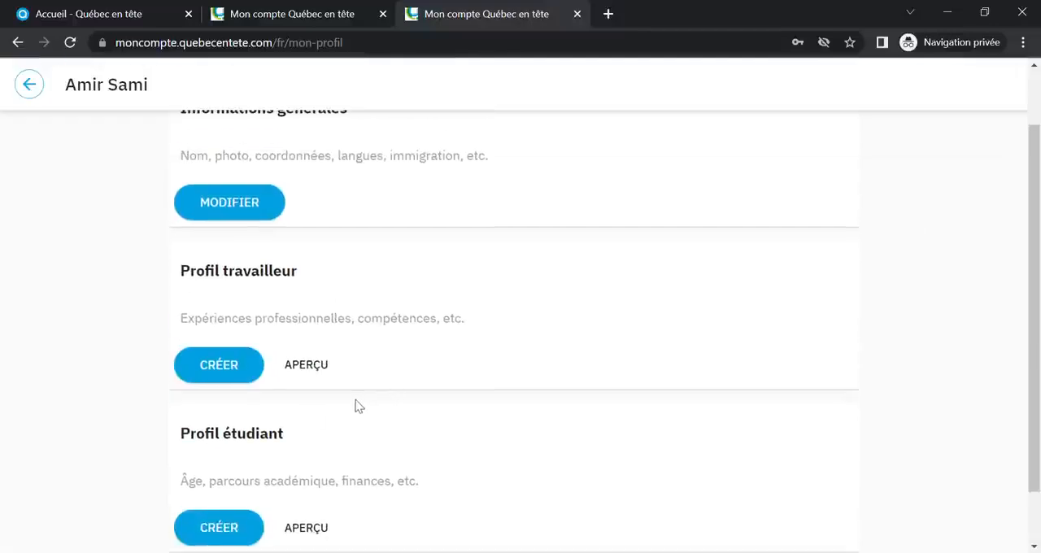
pyautogui.scroll(1, 356, 407)
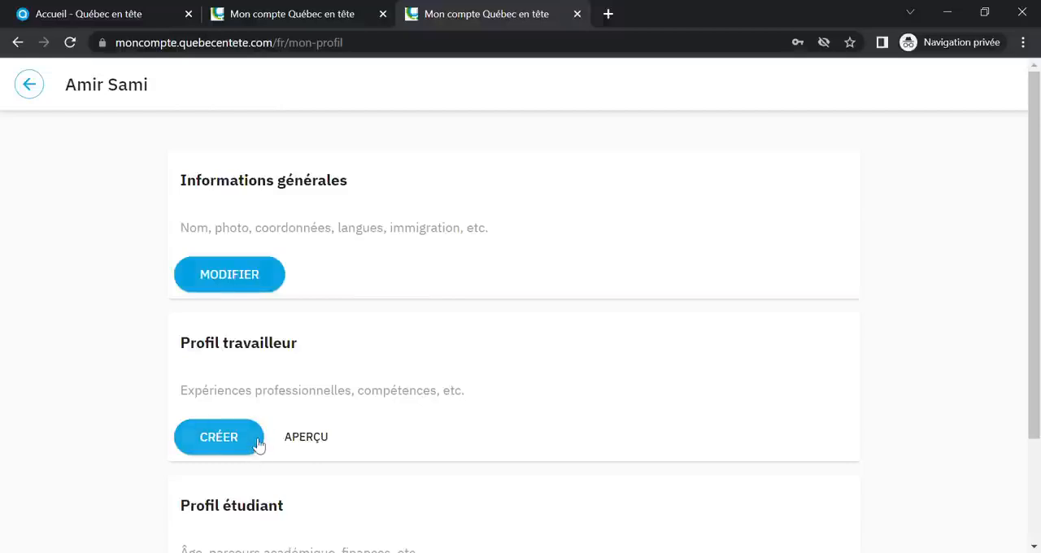
pyautogui.scroll(-2, 259, 445)
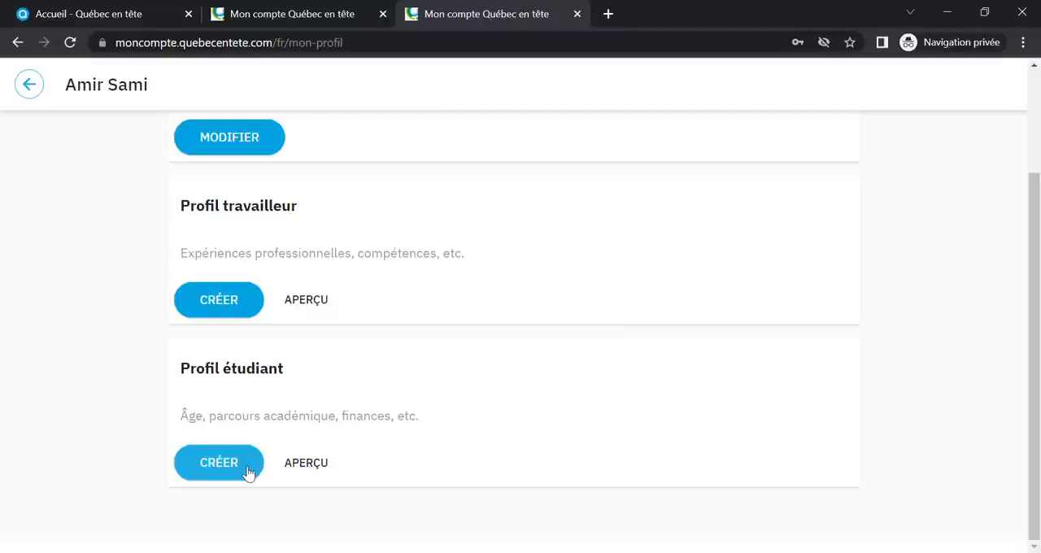
pyautogui.scroll(2, 248, 473)
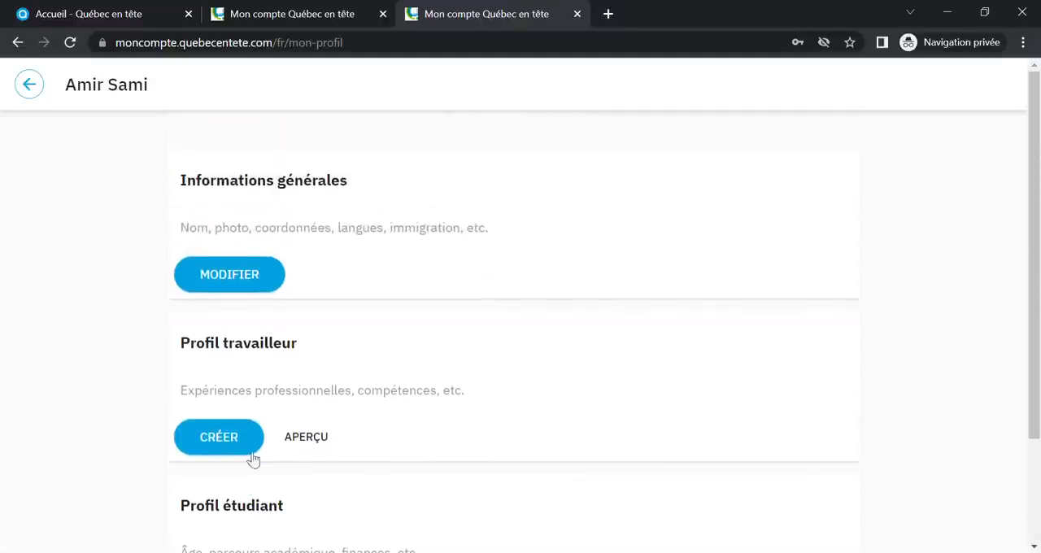
# Start editing the general information with French as the profile language, and upload a profile photo
pyautogui.click(277, 276)
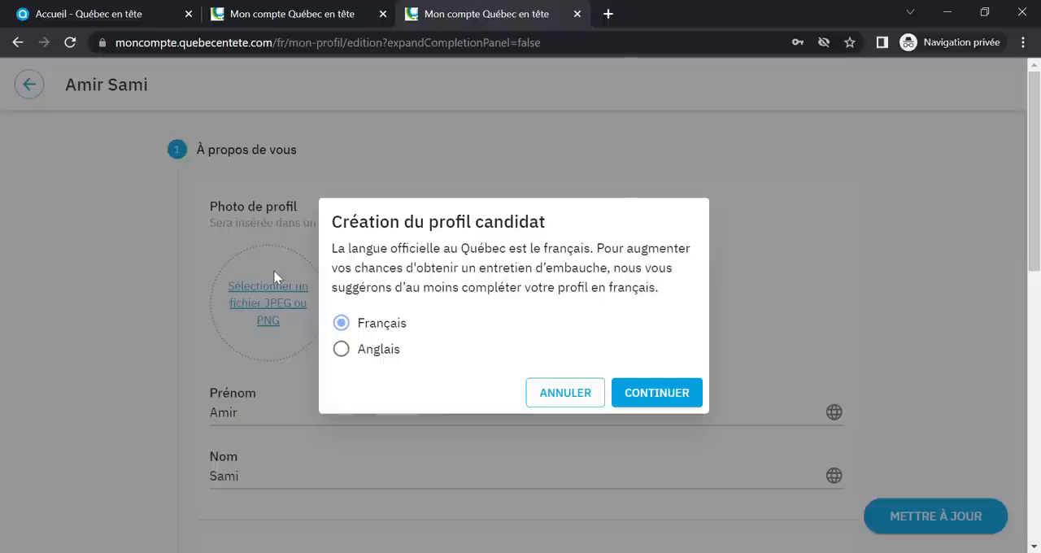
pyautogui.click(662, 393)
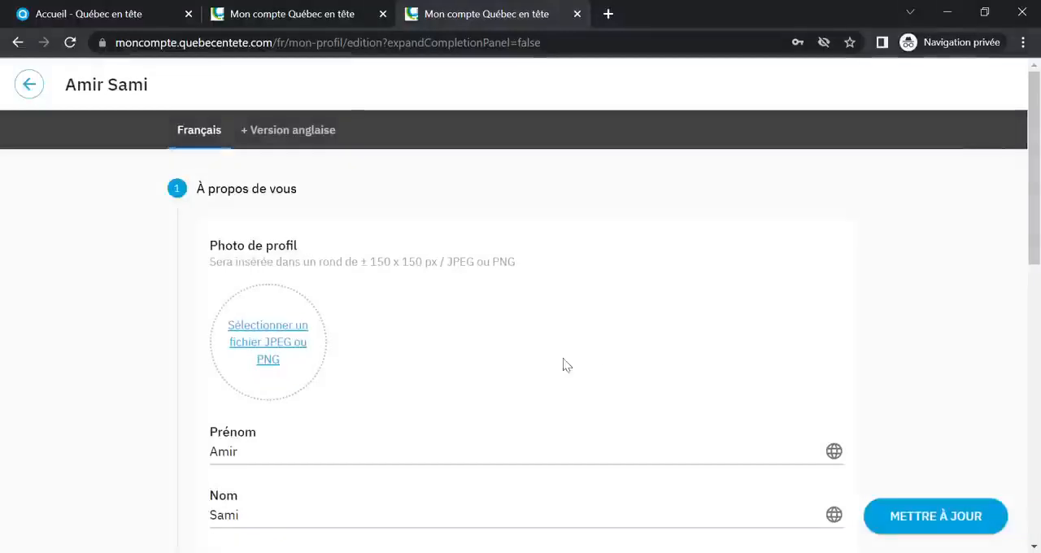
pyautogui.click(262, 345)
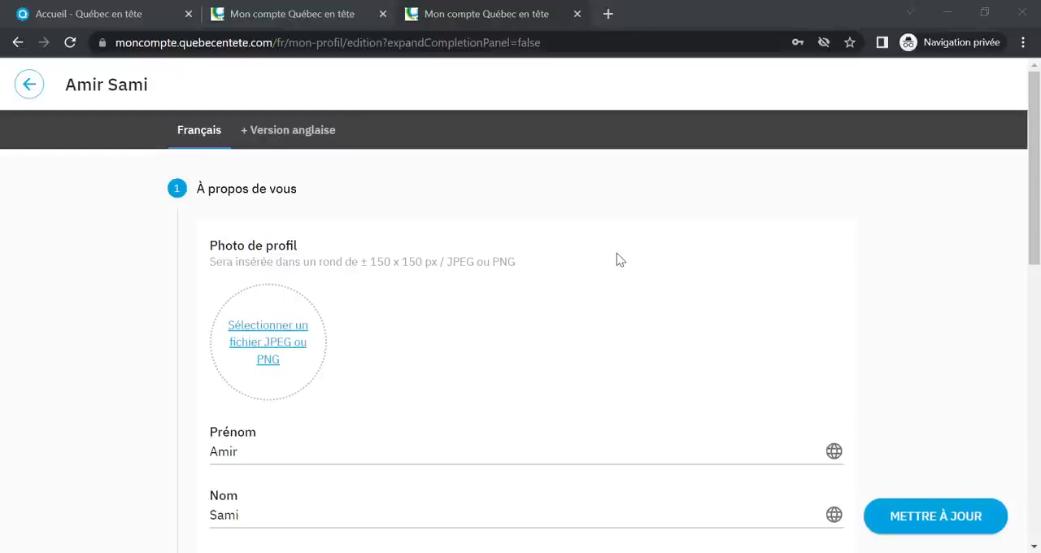
pyautogui.doubleClick(774, 206)
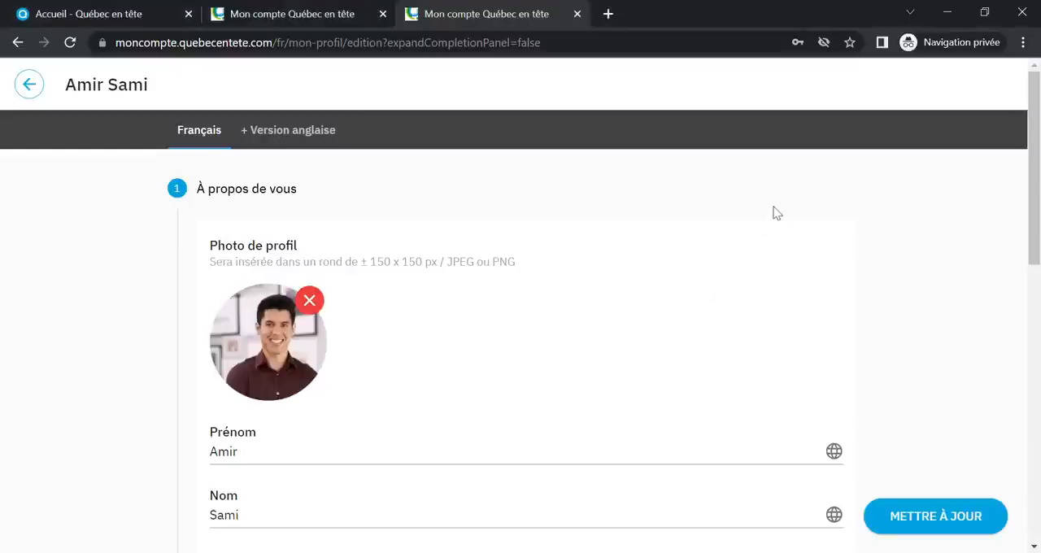
# Select Maroc as the candidate's nationality
pyautogui.scroll(-1, 627, 360)
pyautogui.scroll(-1, 627, 361)
pyautogui.click(456, 455)
pyautogui.scroll(-15, 822, 325)
pyautogui.scroll(-20, 812, 371)
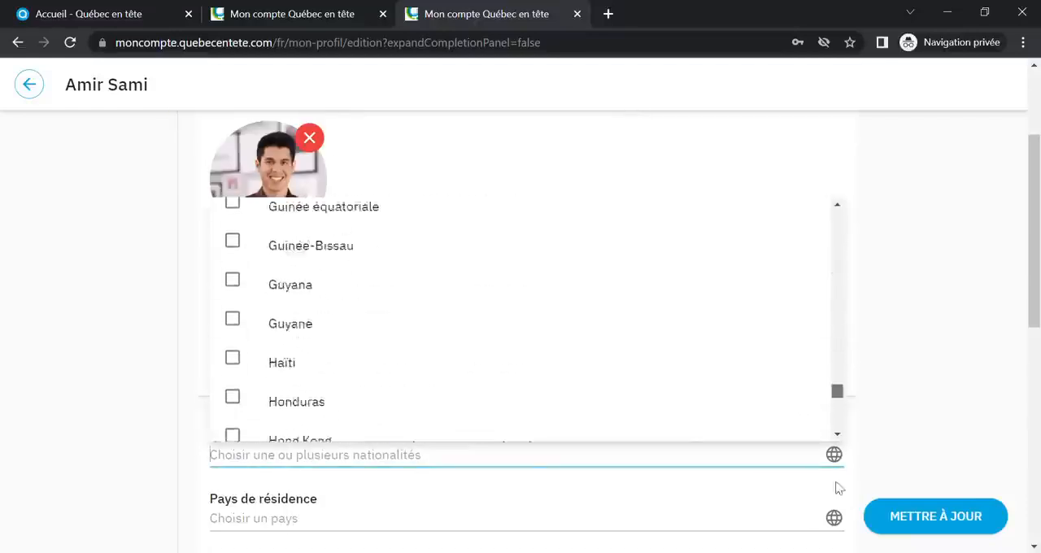
pyautogui.click(235, 275)
# Set the country of residence to Maroc and the city to Casablanca
pyautogui.click(342, 519)
pyautogui.scroll(-10, 837, 503)
pyautogui.scroll(-20, 834, 439)
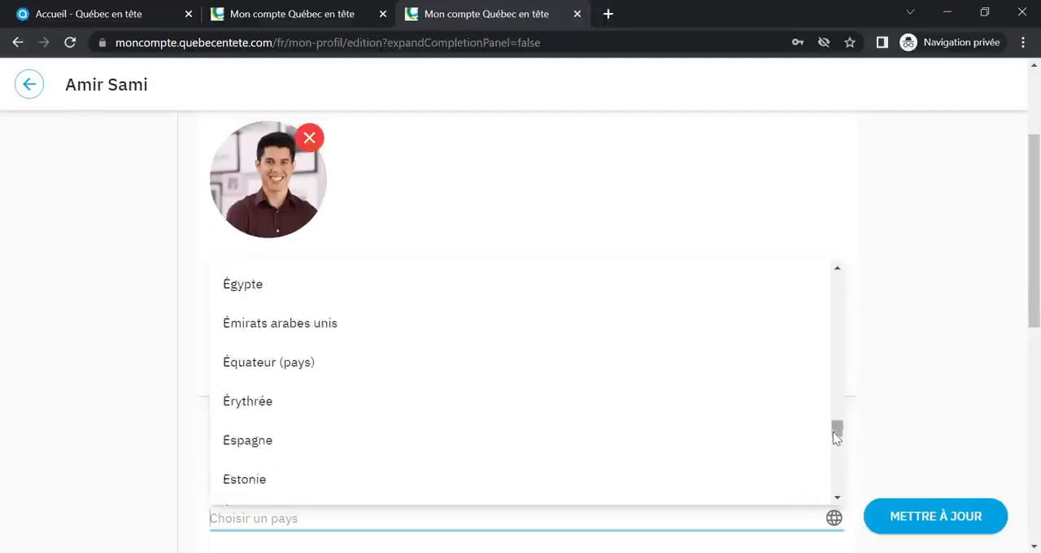
pyautogui.scroll(-2, 251, 404)
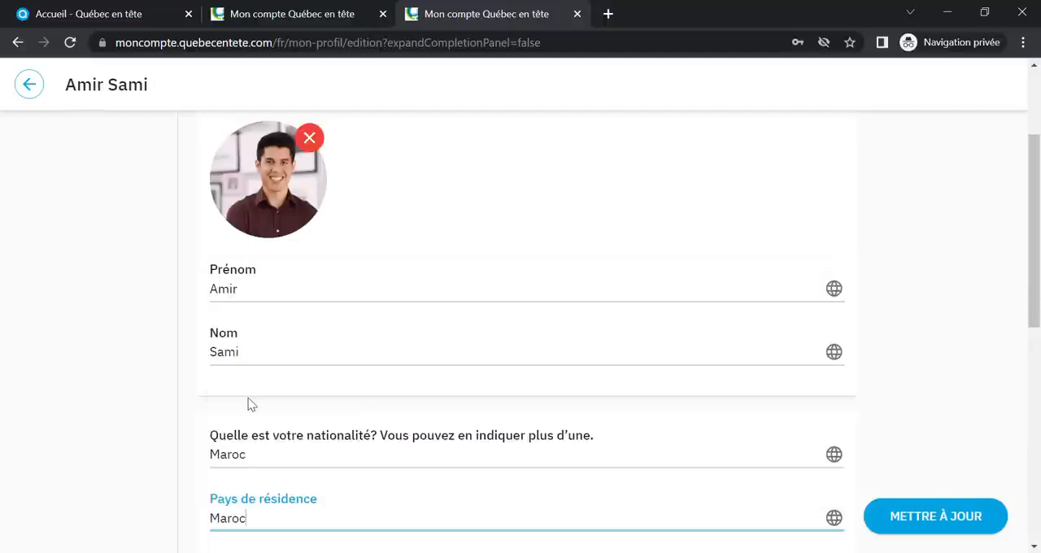
pyautogui.click(251, 404)
pyautogui.scroll(-3, 962, 332)
pyautogui.click(297, 346)
pyautogui.write('Casablanca')
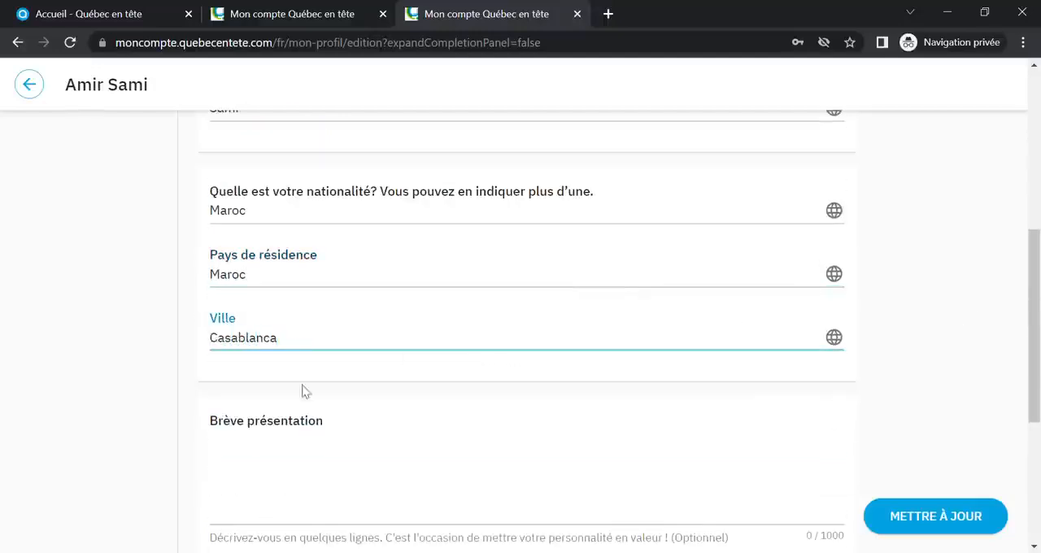
# Begin the brief presentation with "J'ai réalisé des études universitaires en informatique"
pyautogui.click(330, 460)
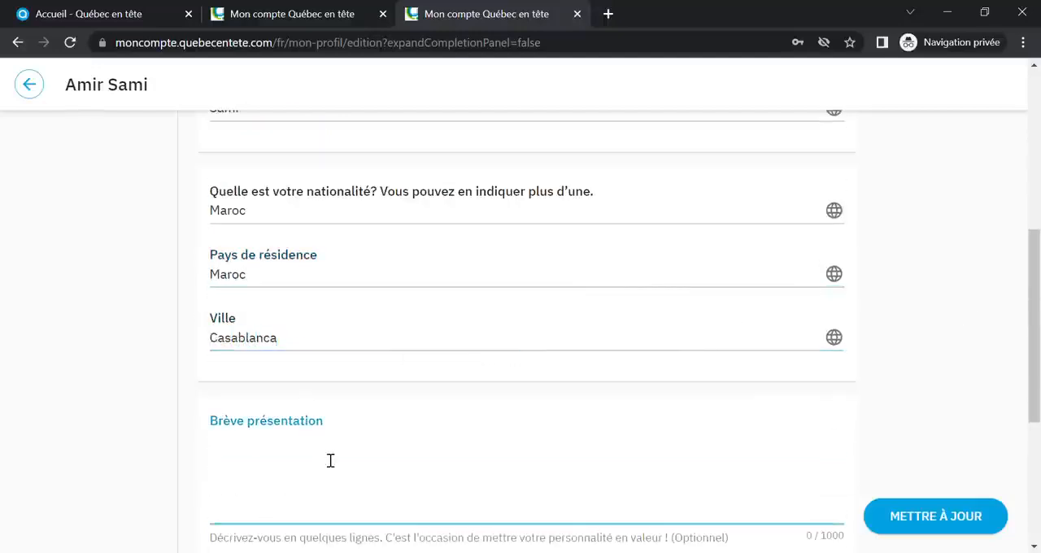
pyautogui.write("J'ai ")
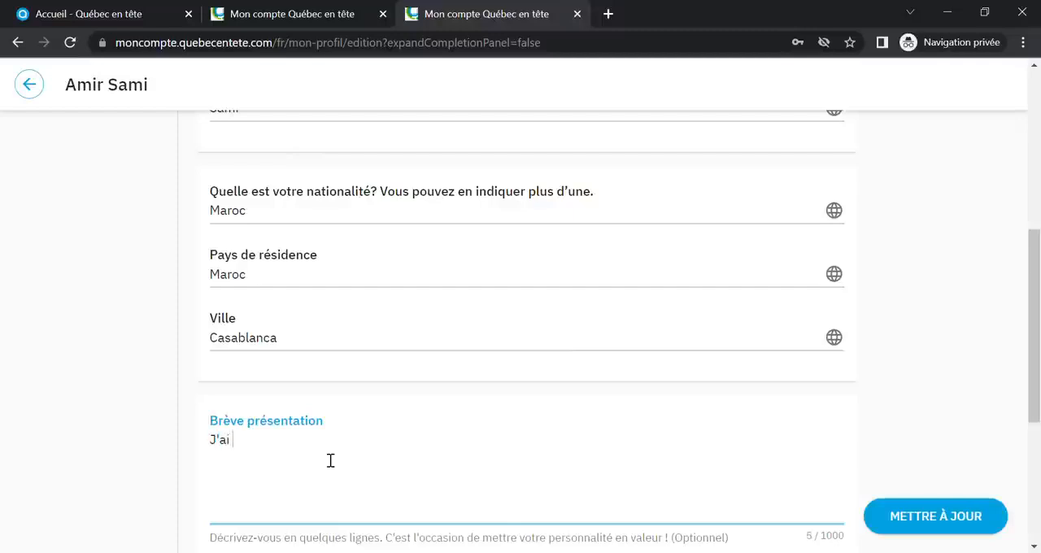
pyautogui.write('réalisé des études u')
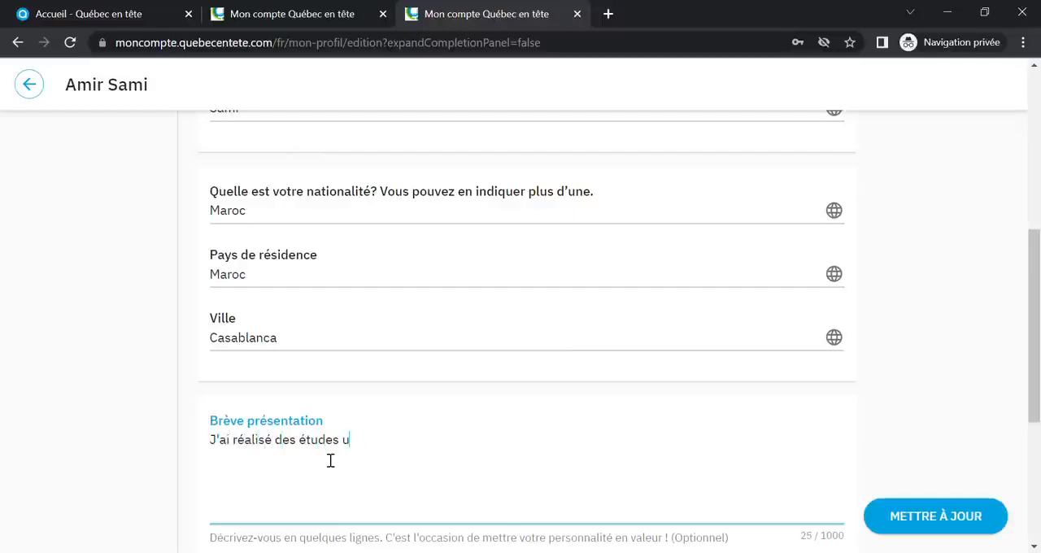
pyautogui.write('niversitaires en informatique.  Je compte ')
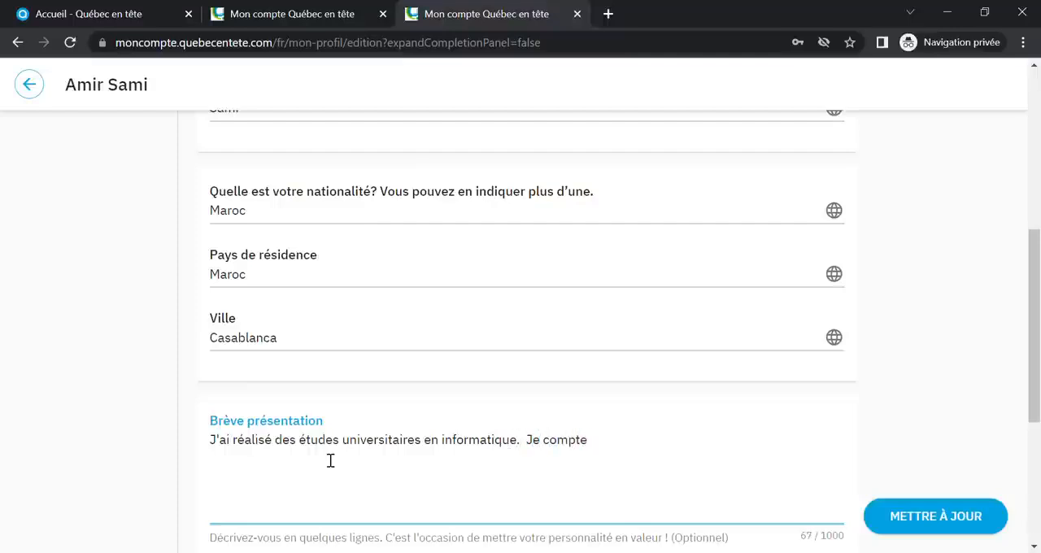
pyautogui.write("5 années d'expéri")
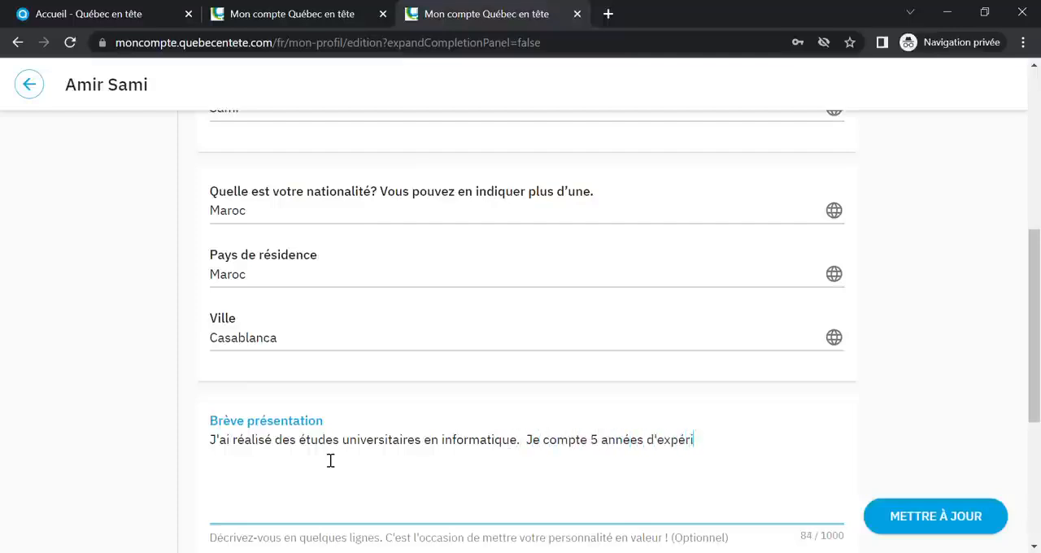
pyautogui.write('ence à titre d')
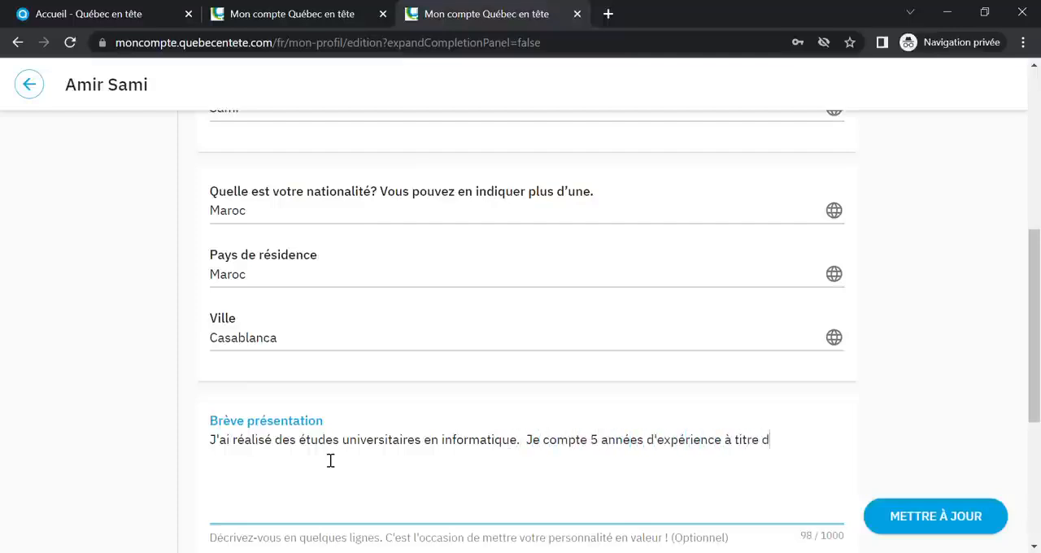
pyautogui.write('e développeur ')
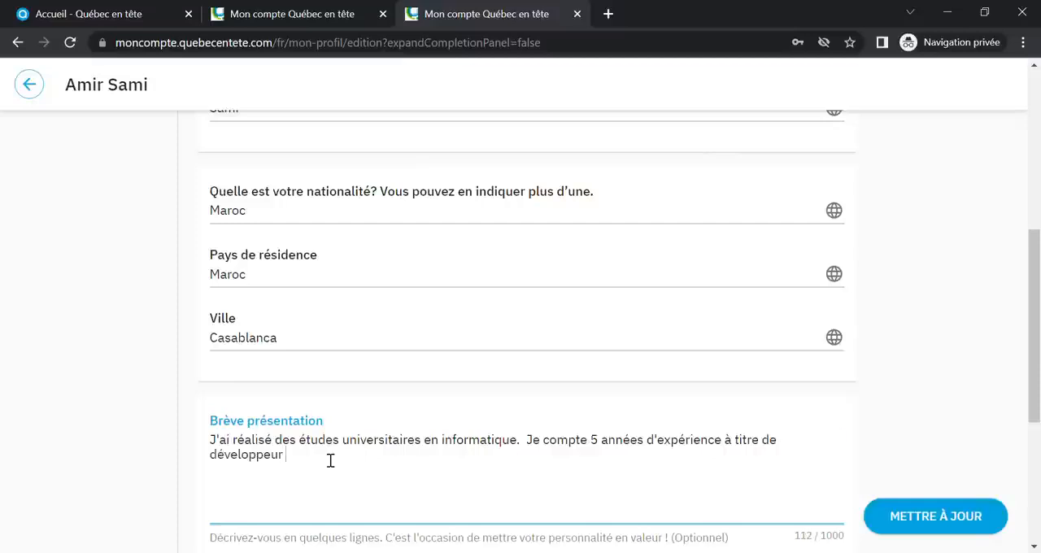
pyautogui.write('Java ainsi que 2 années')
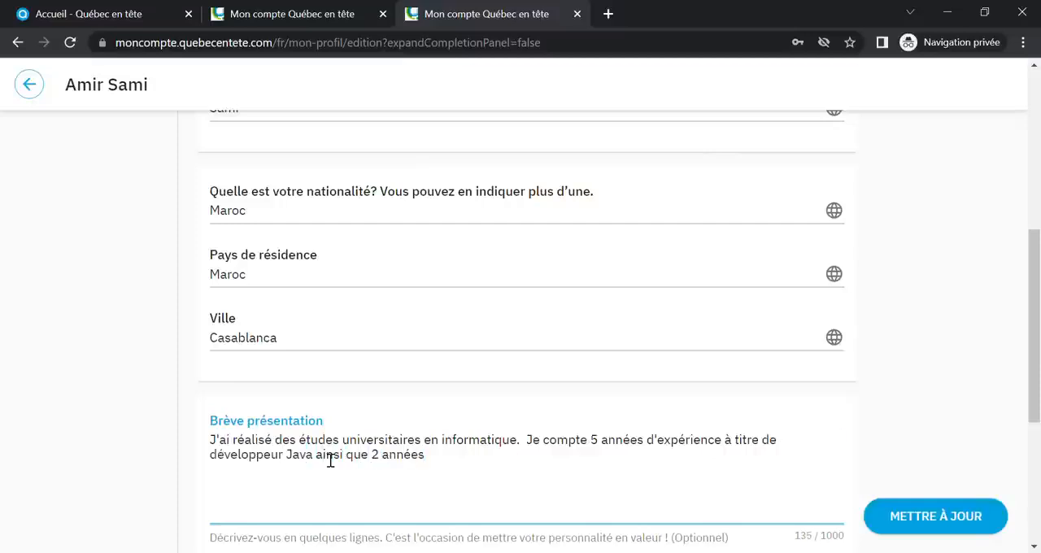
pyautogui.write(' en tant que dévelop')
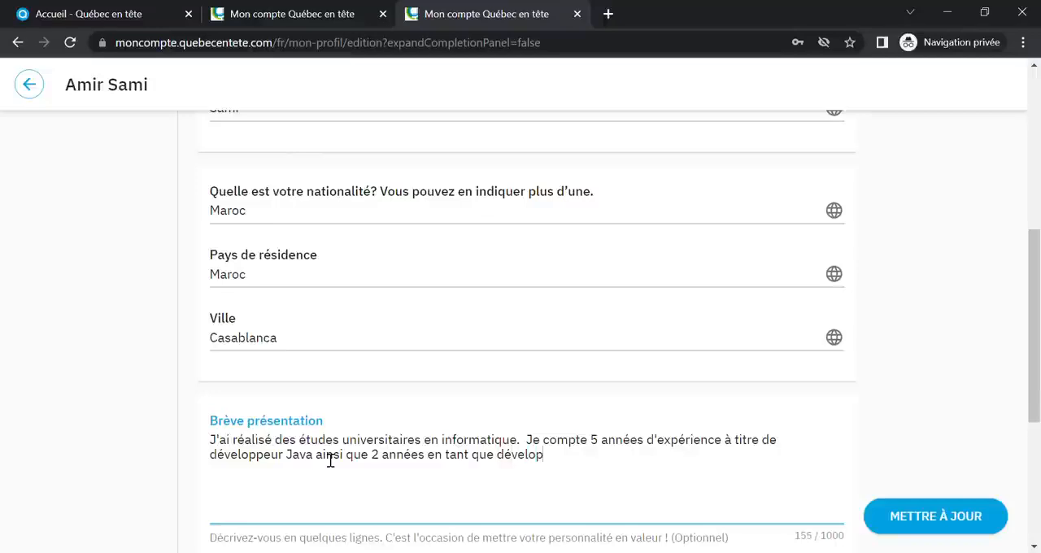
pyautogui.write('peur .NET.')
# Open the Coordonnées section and enter the candidate's telephone number with the Maroc +212 country code
pyautogui.scroll(-3, 724, 451)
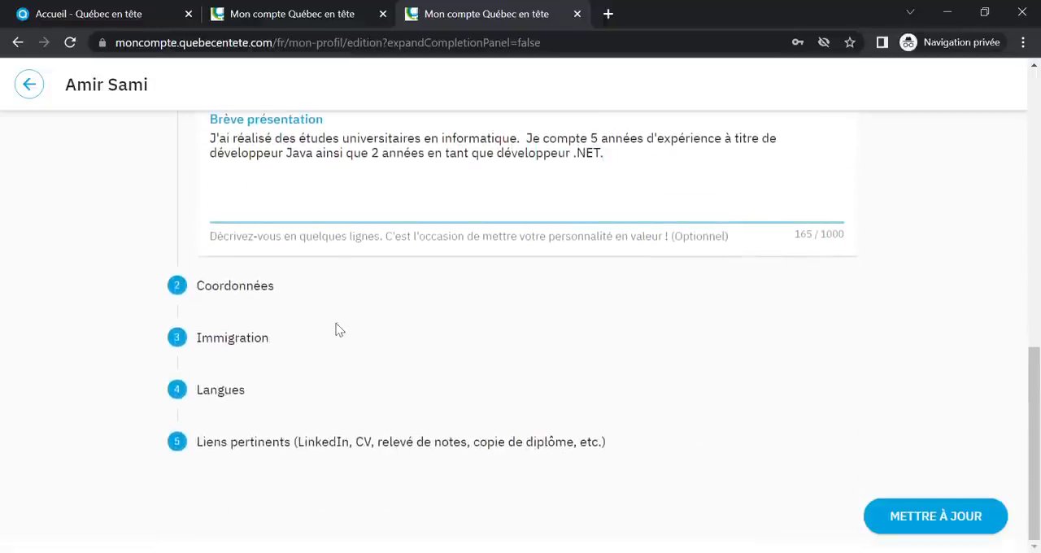
pyautogui.click(244, 296)
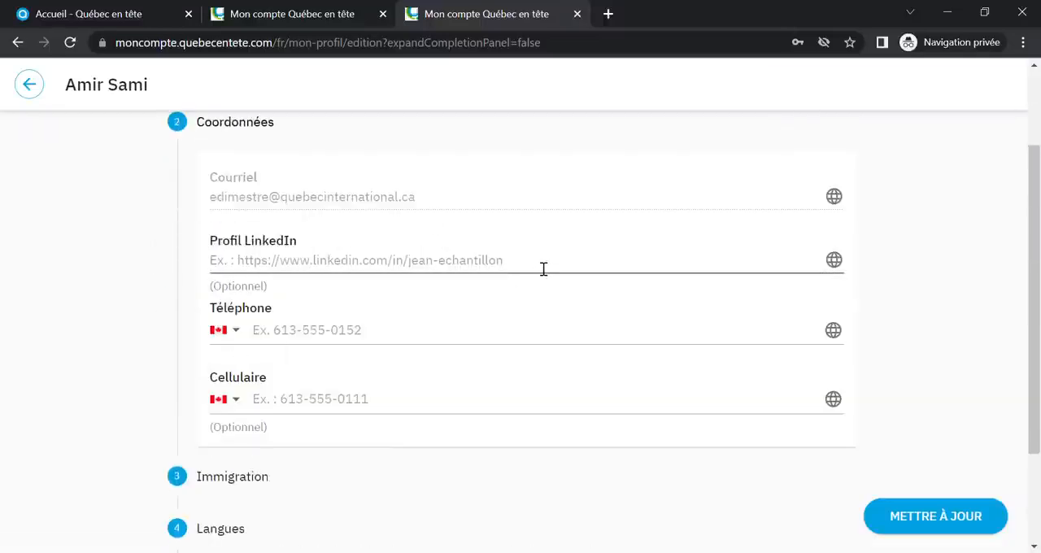
pyautogui.click(240, 330)
pyautogui.moveTo(565, 320); pyautogui.dragTo(574, 417)
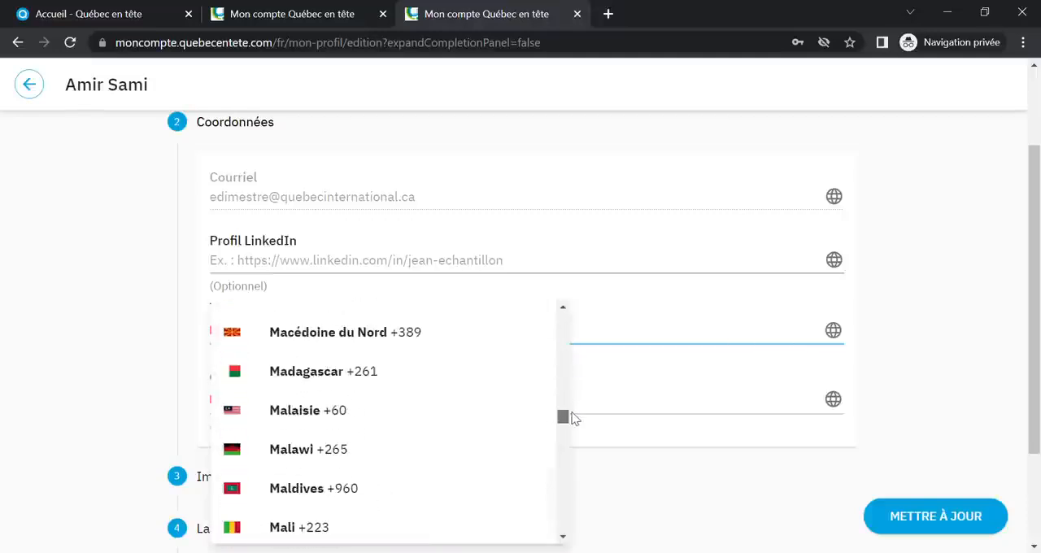
pyautogui.scroll(-2, 334, 453)
pyautogui.click(334, 443)
pyautogui.click(306, 344)
pyautogui.write('1234567')
# Enter the candidate's cell phone number with the Maroc +212 country code
pyautogui.click(236, 398)
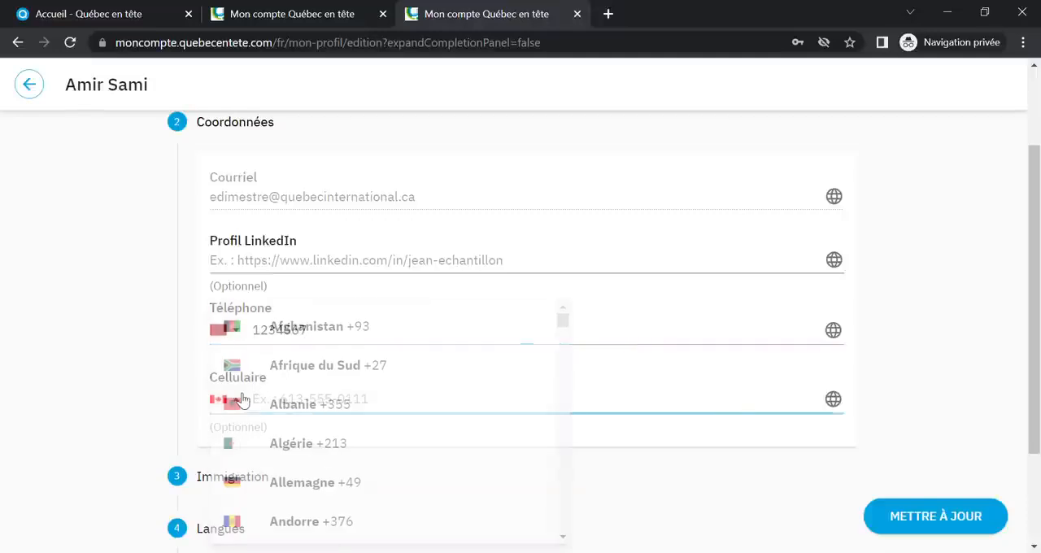
pyautogui.moveTo(567, 335); pyautogui.dragTo(563, 426)
pyautogui.scroll(-2, 561, 425)
pyautogui.scroll(2, 560, 425)
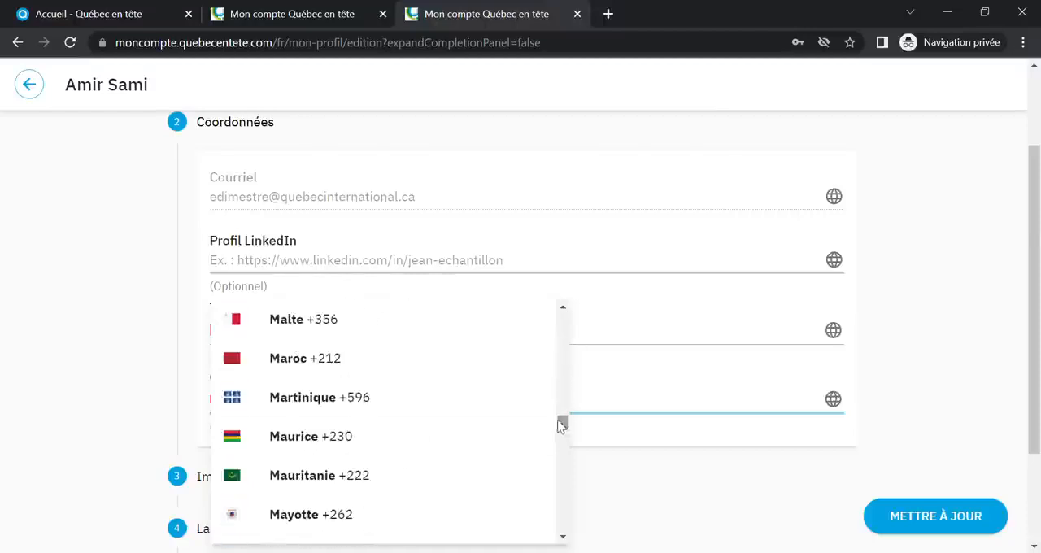
pyautogui.click(323, 362)
pyautogui.write('7654321')
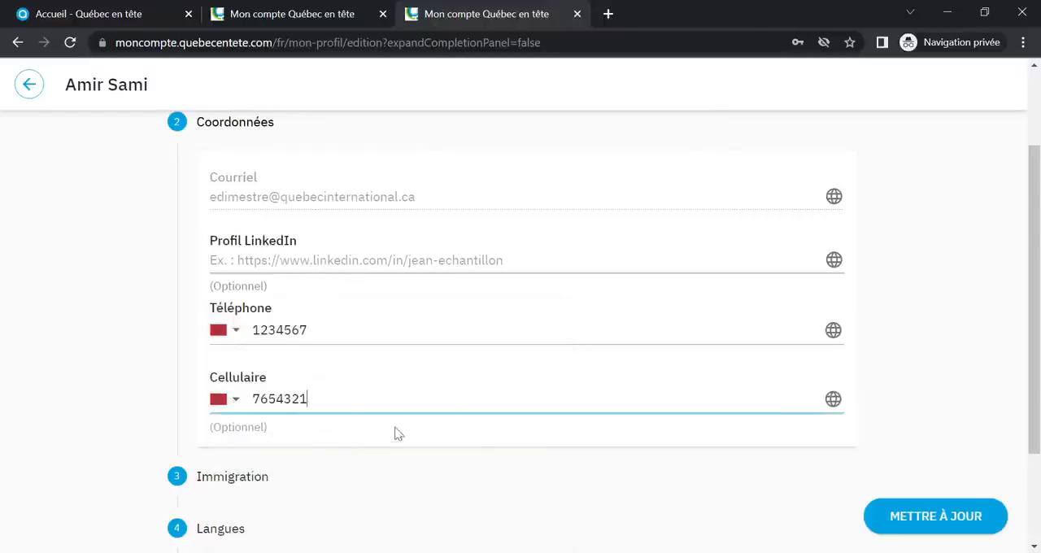
# Open the Immigration section and begin the Québec immigration project description with "Je souhaite développer ma carrière...."
pyautogui.scroll(-3, 325, 390)
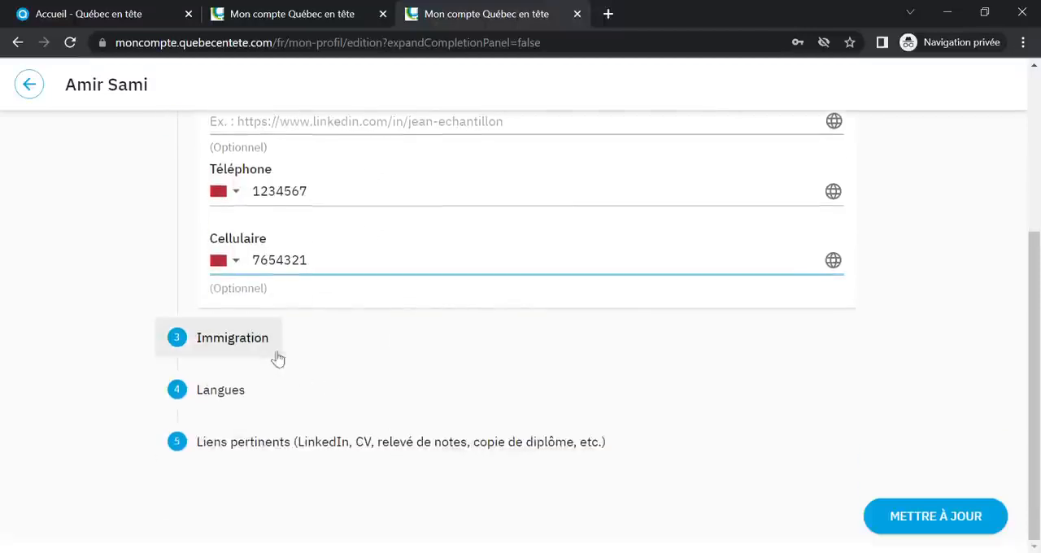
pyautogui.click(268, 341)
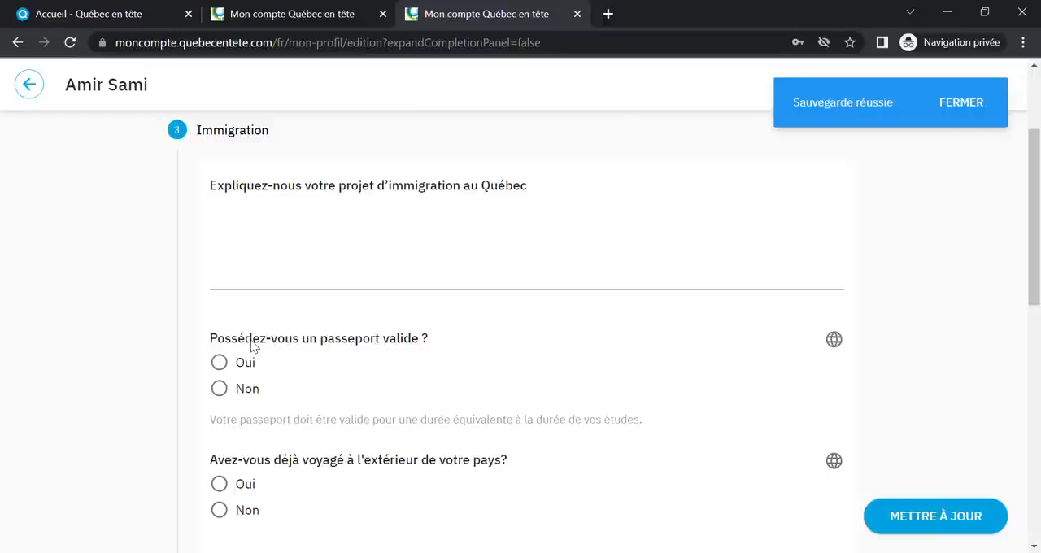
pyautogui.click(331, 230)
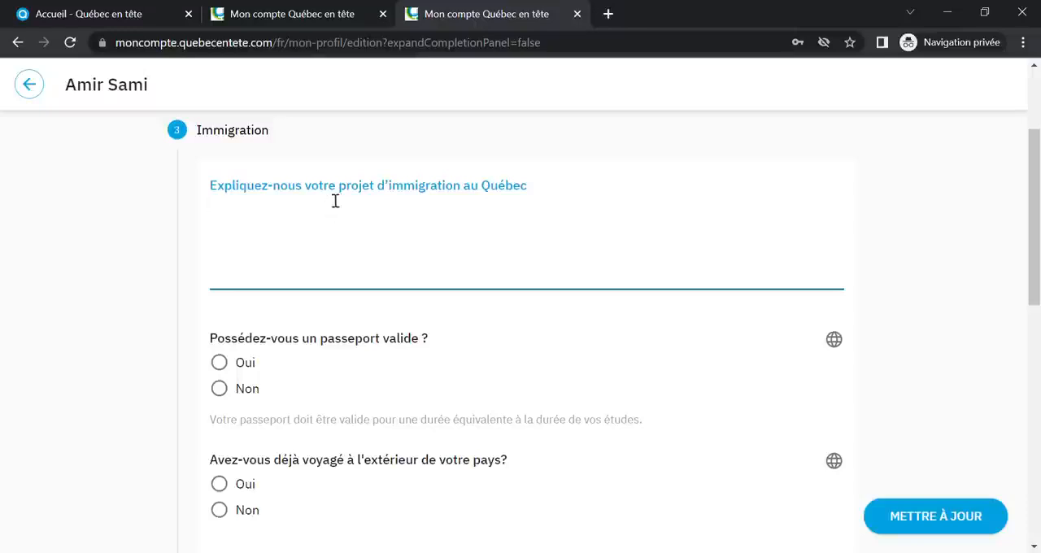
pyautogui.write('Je souhaite d')
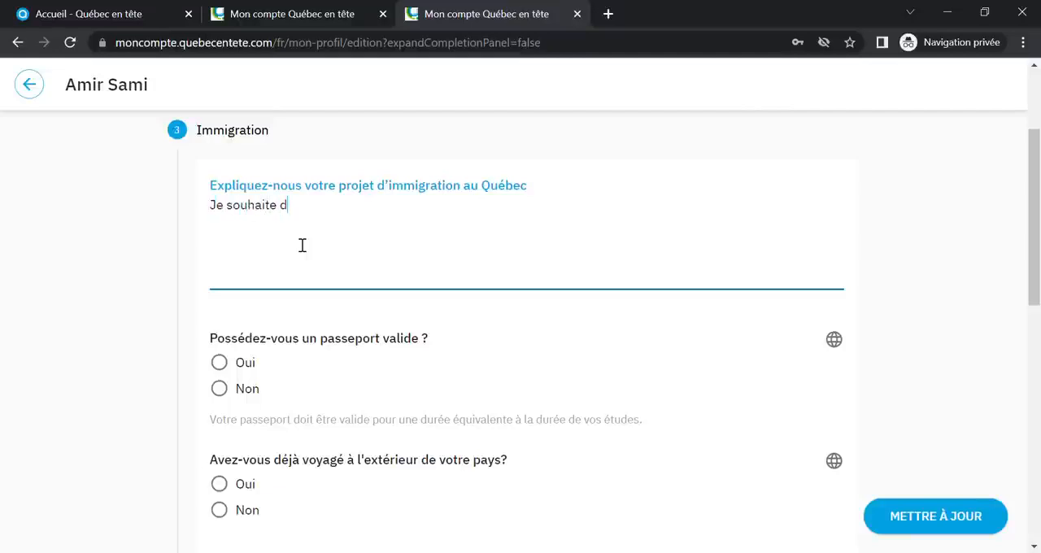
pyautogui.write('évelopper ma carrière....')
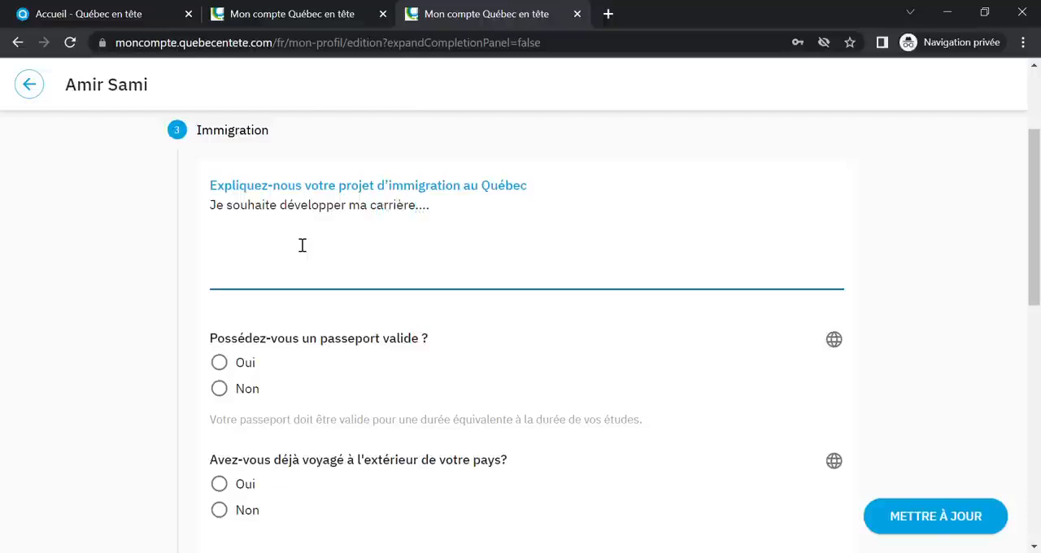
# Add a second line to the immigration project description reading "Le Québec a retenu mon attention car..."
pyautogui.press('Return')
pyautogui.write('Le Québec a')
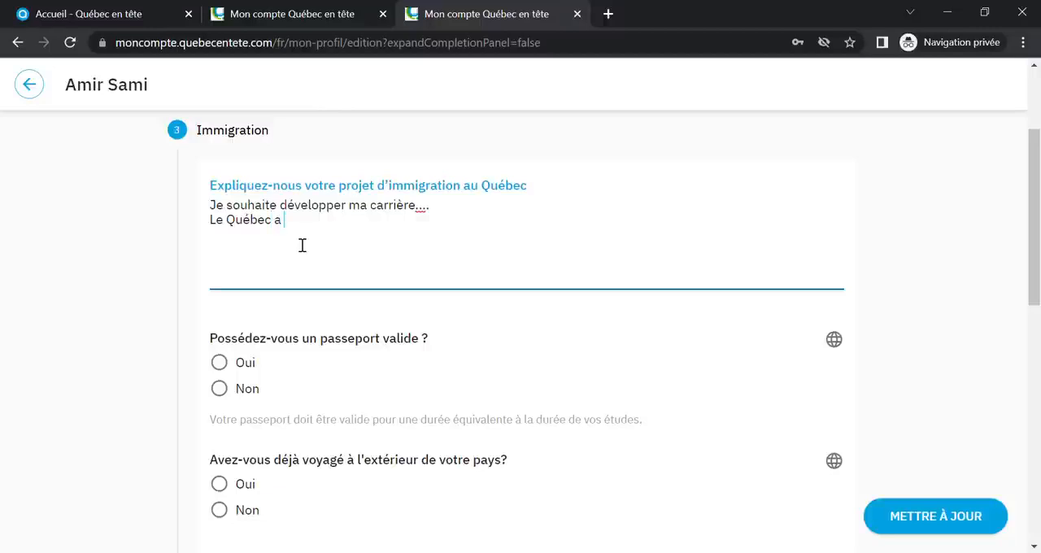
pyautogui.write(' retenu mon attention car...')
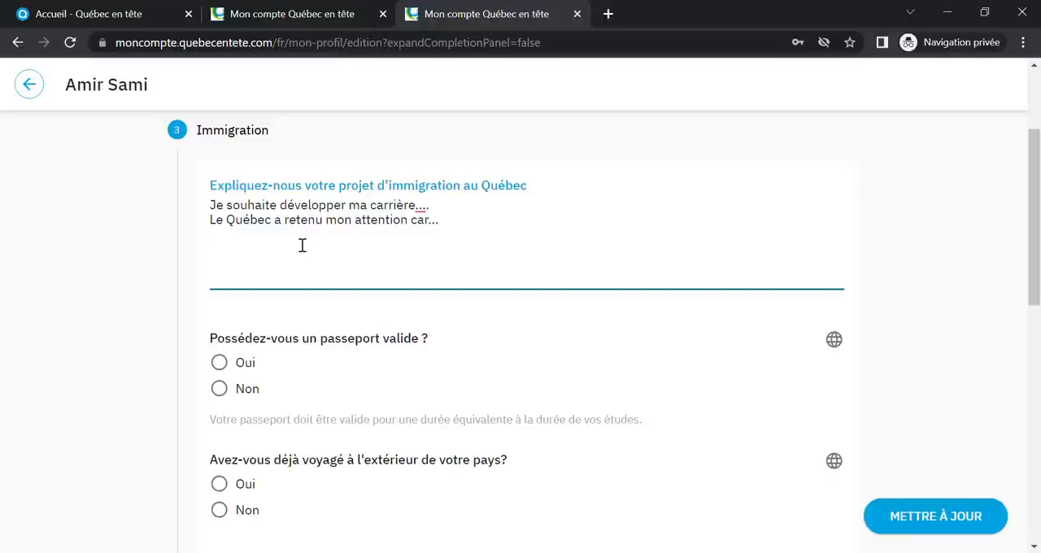
# Add a third line to the immigration project description reading "Le Québec me semble une destination de choix pour..."
pyautogui.press('Return')
pyautogui.write('Les')
pyautogui.press('BackSpace')
pyautogui.write('Québec me semble un')
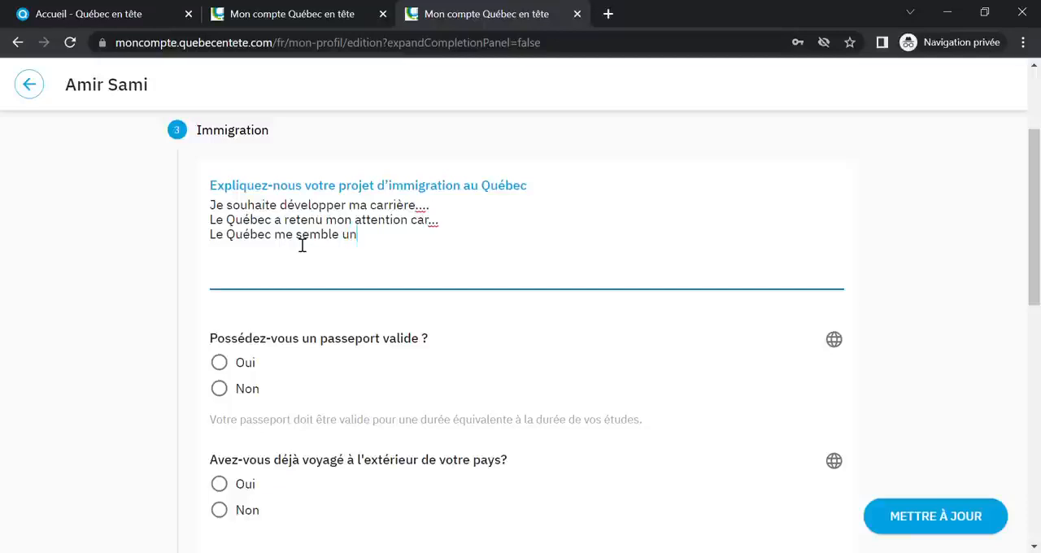
pyautogui.write('e destination')
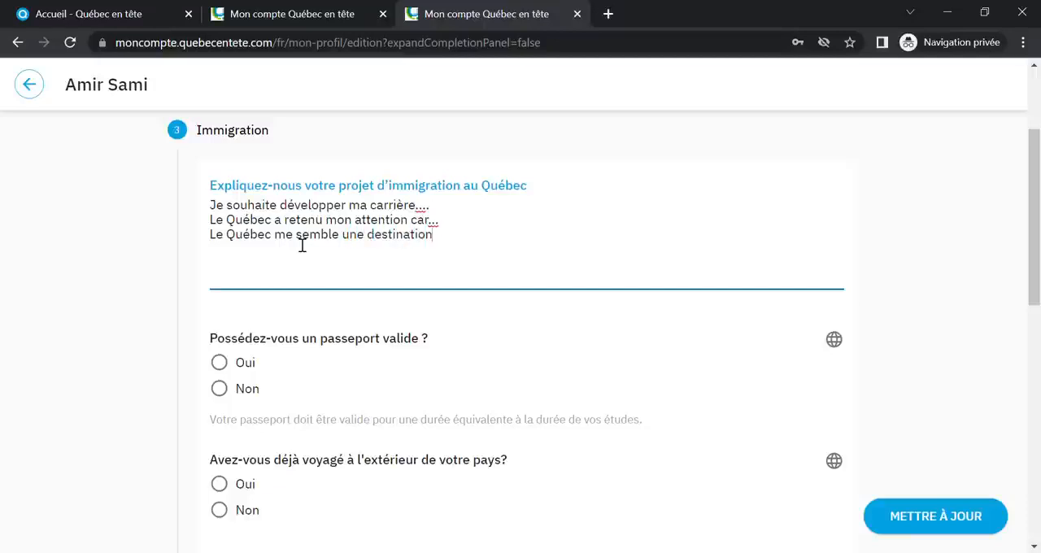
pyautogui.write(' de choix pour...')
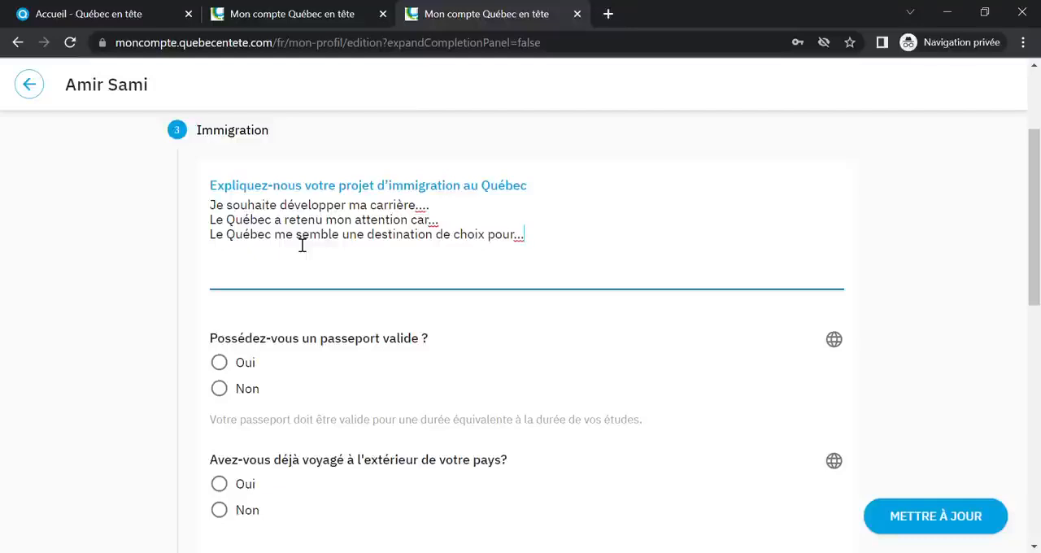
# Answer Oui to holding a valid passport and to having already travelled outside the home country
pyautogui.scroll(-2, 291, 333)
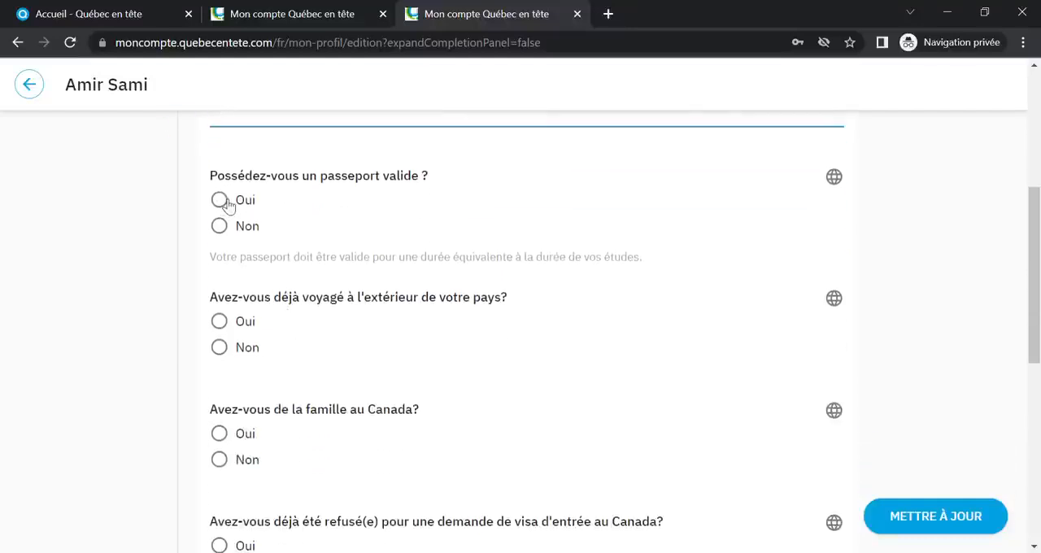
pyautogui.click(220, 201)
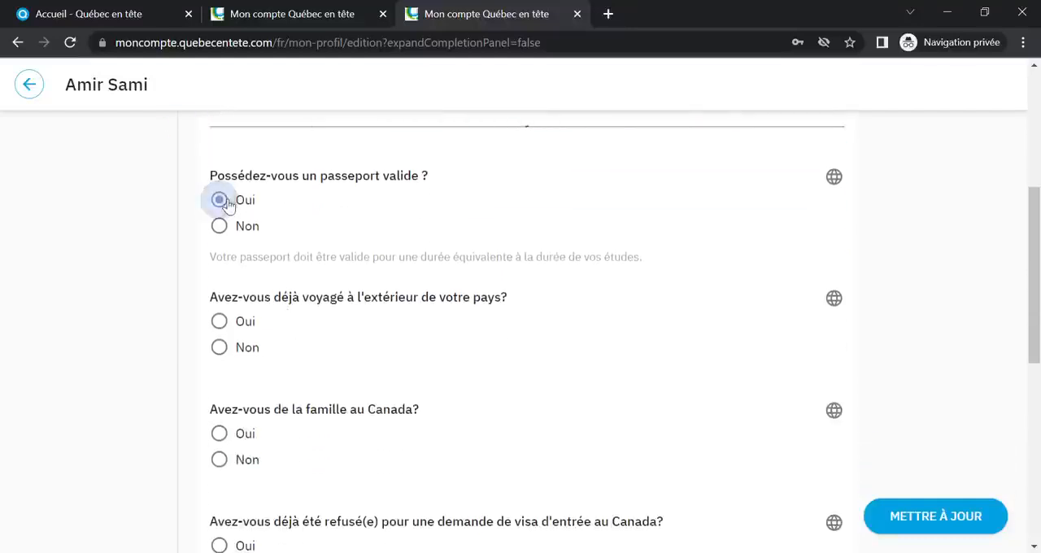
pyautogui.click(220, 321)
# Answer Non to having already travelled to Canada and to having family in Canada
pyautogui.scroll(-1, 345, 362)
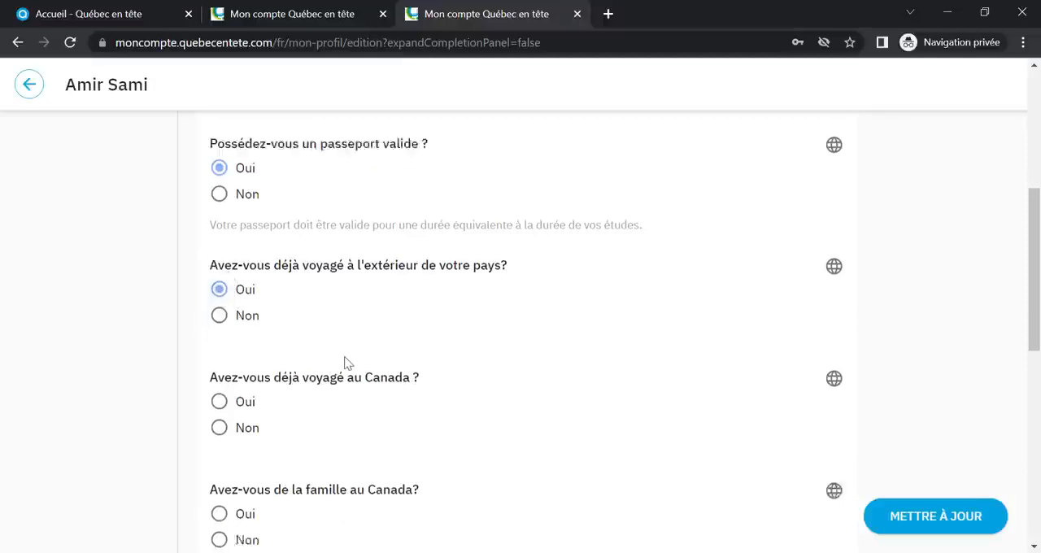
pyautogui.scroll(-2, 346, 363)
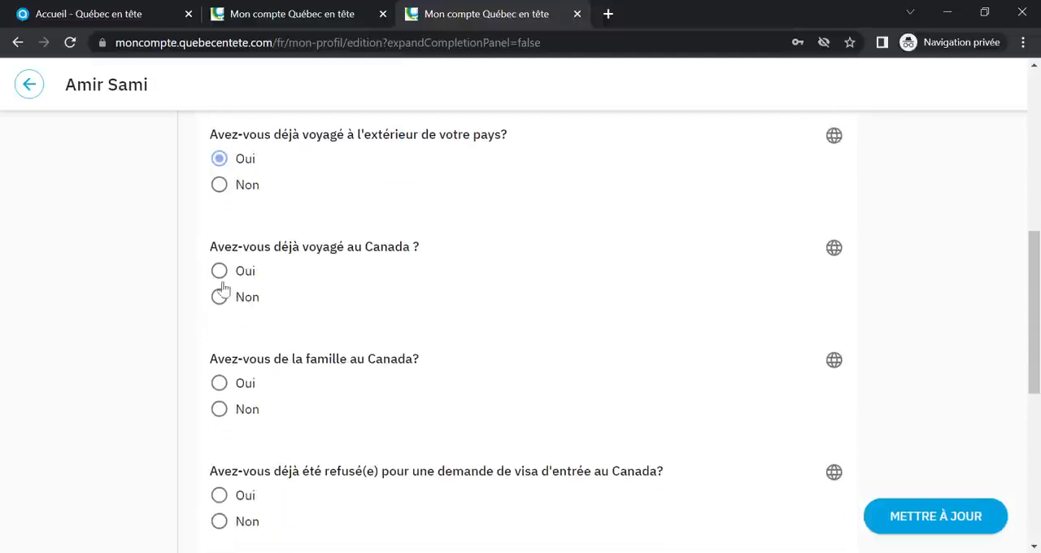
pyautogui.click(218, 296)
pyautogui.click(220, 409)
# Answer Non to the questions about a refused Canadian visa, criminal offences, and being denied entry or asked to leave a country
pyautogui.scroll(-2, 445, 408)
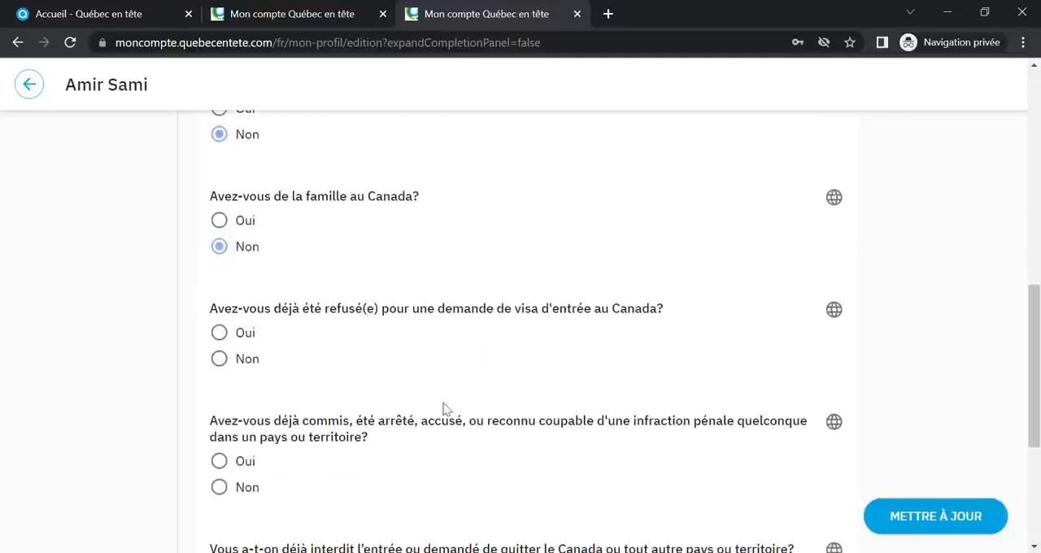
pyautogui.click(225, 363)
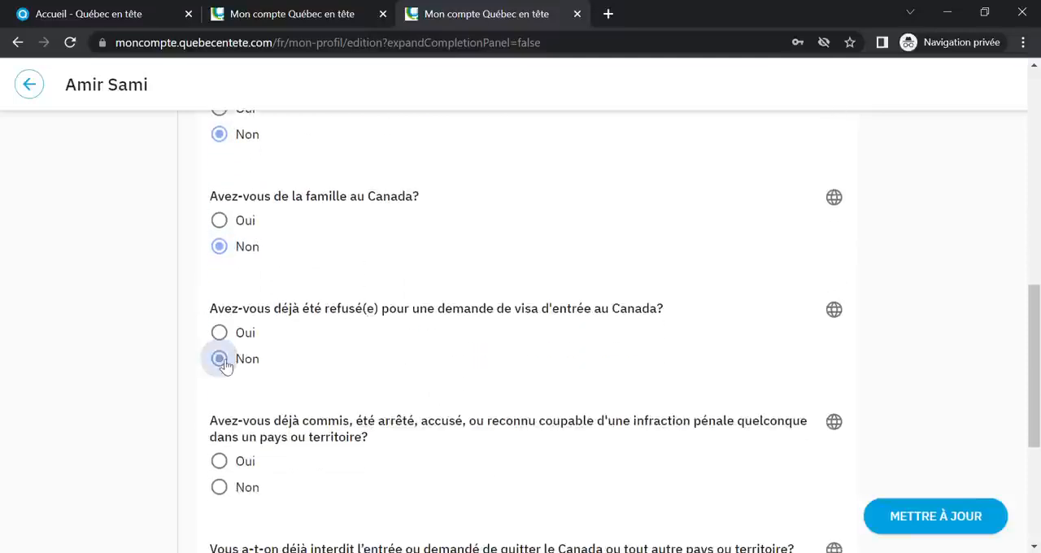
pyautogui.scroll(-2, 464, 376)
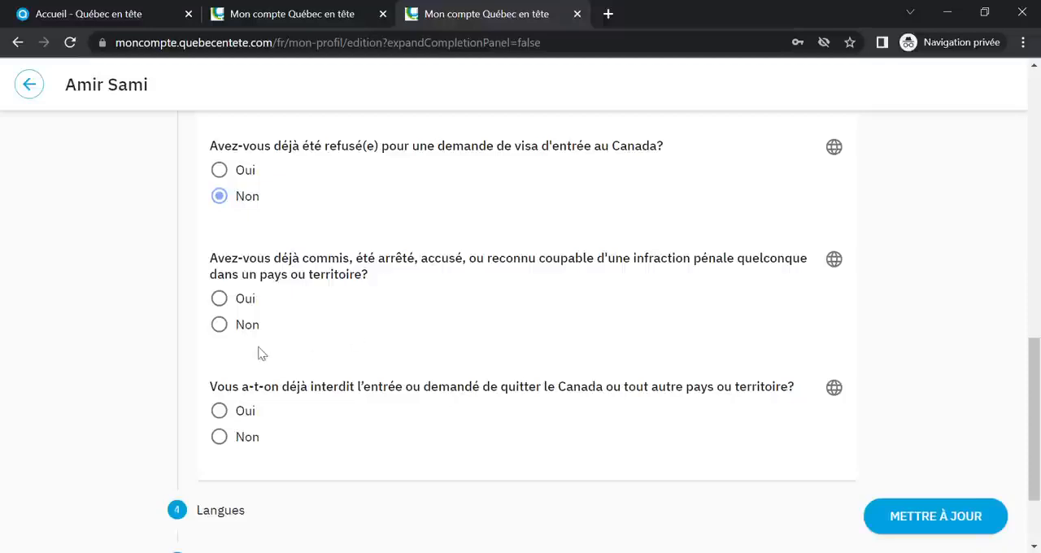
pyautogui.click(222, 326)
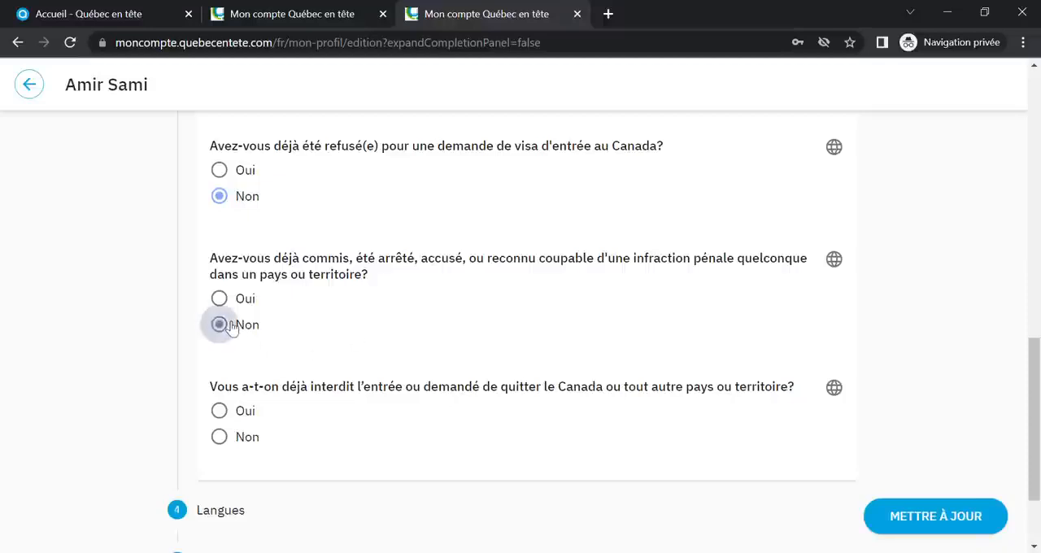
pyautogui.click(219, 437)
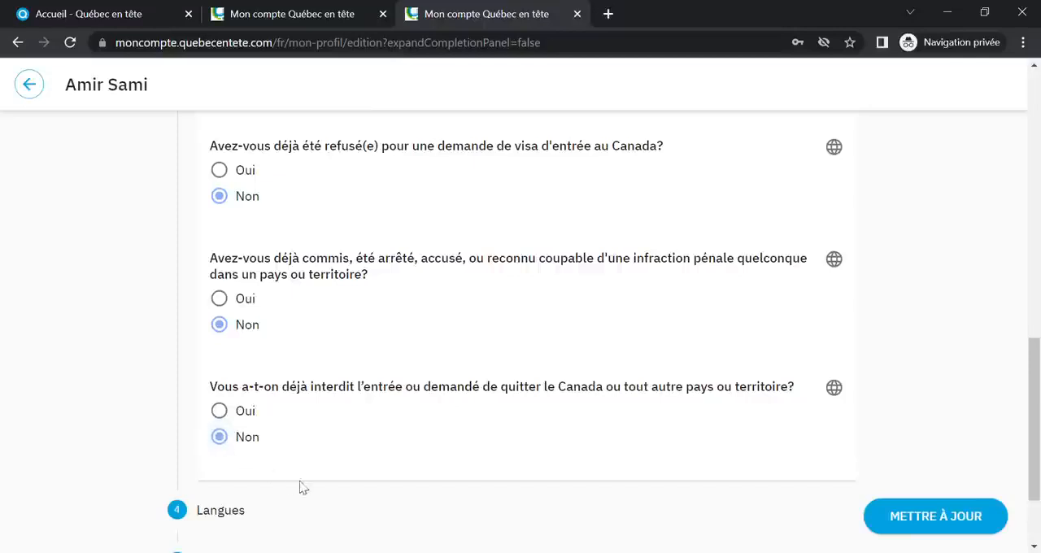
# Open the Langues section and set the French level to Avancé and the English level to Intermédiaire
pyautogui.scroll(-1, 337, 472)
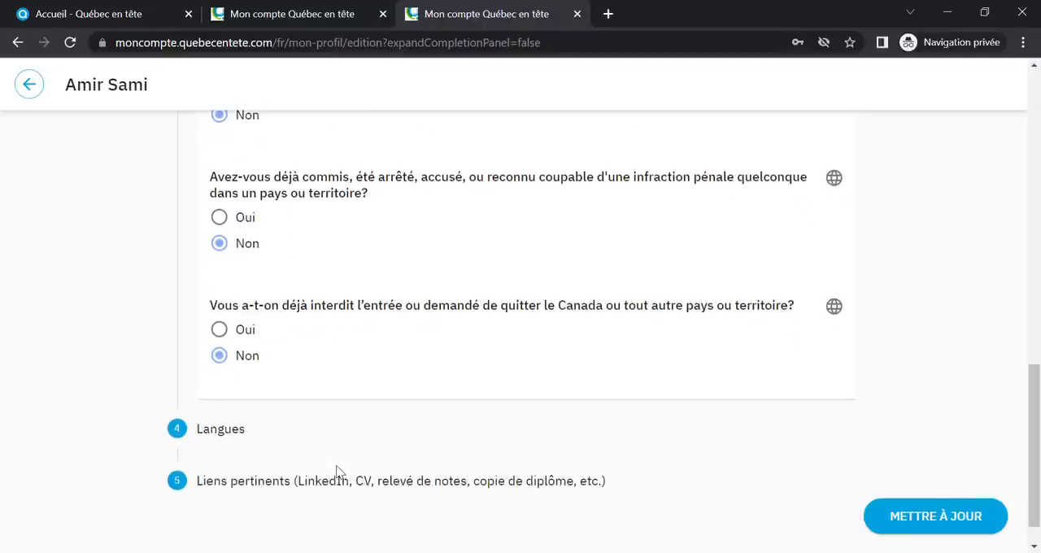
pyautogui.scroll(-1, 338, 472)
pyautogui.click(230, 390)
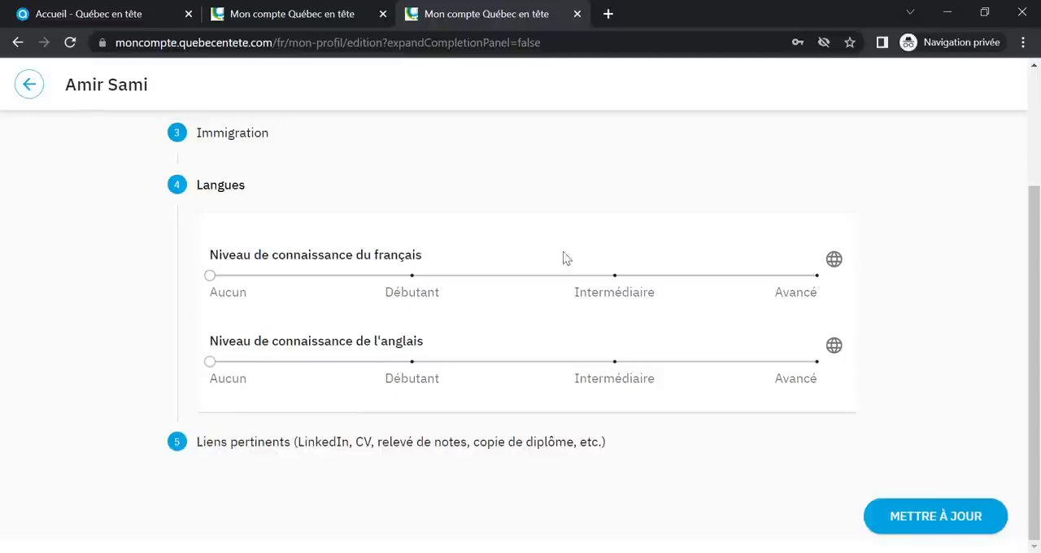
pyautogui.moveTo(212, 278); pyautogui.dragTo(815, 285)
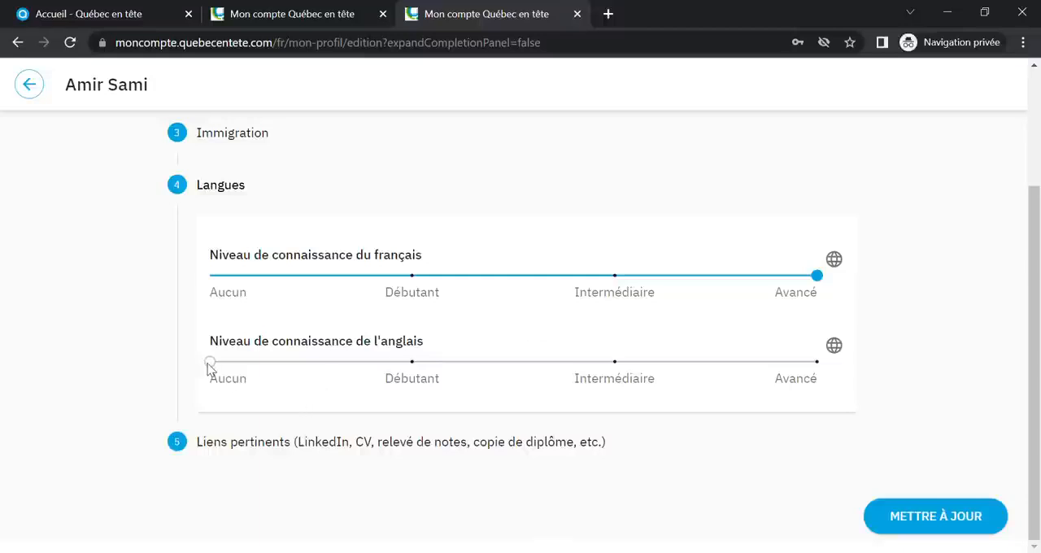
pyautogui.moveTo(211, 363); pyautogui.dragTo(598, 382)
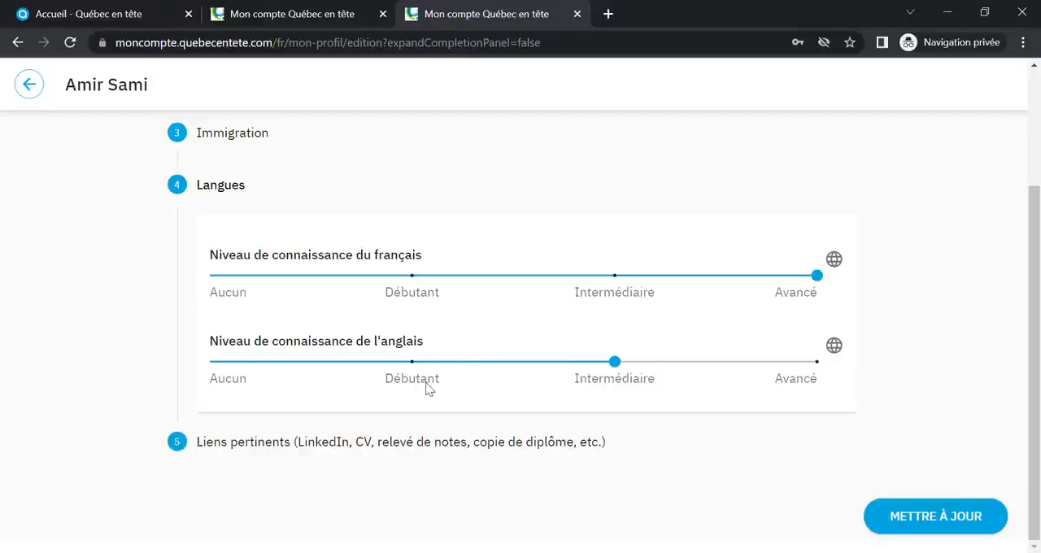
# Open the Liens pertinents section of the profile and bring up its blank link form
pyautogui.click(379, 450)
pyautogui.click(505, 427)
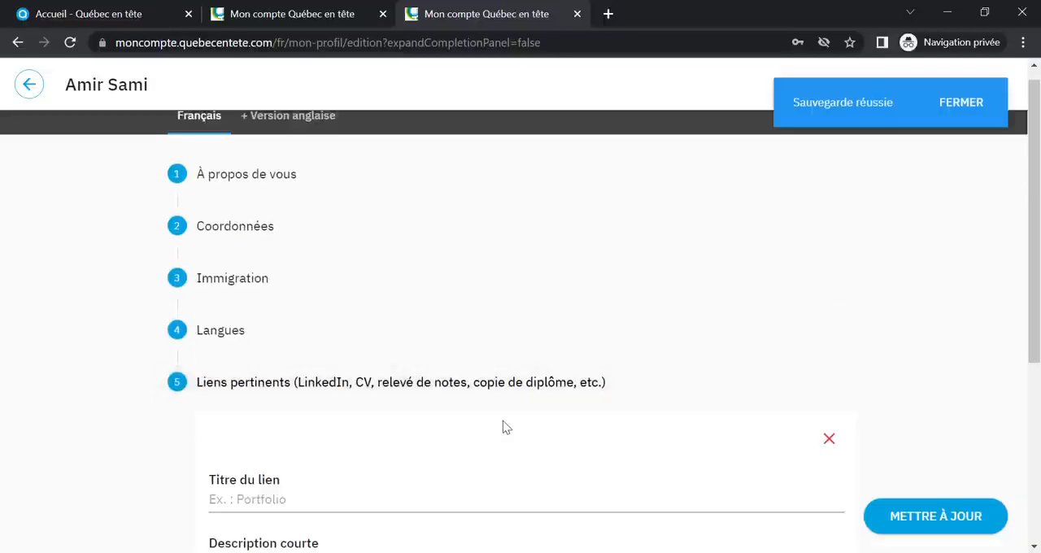
pyautogui.scroll(-3, 465, 379)
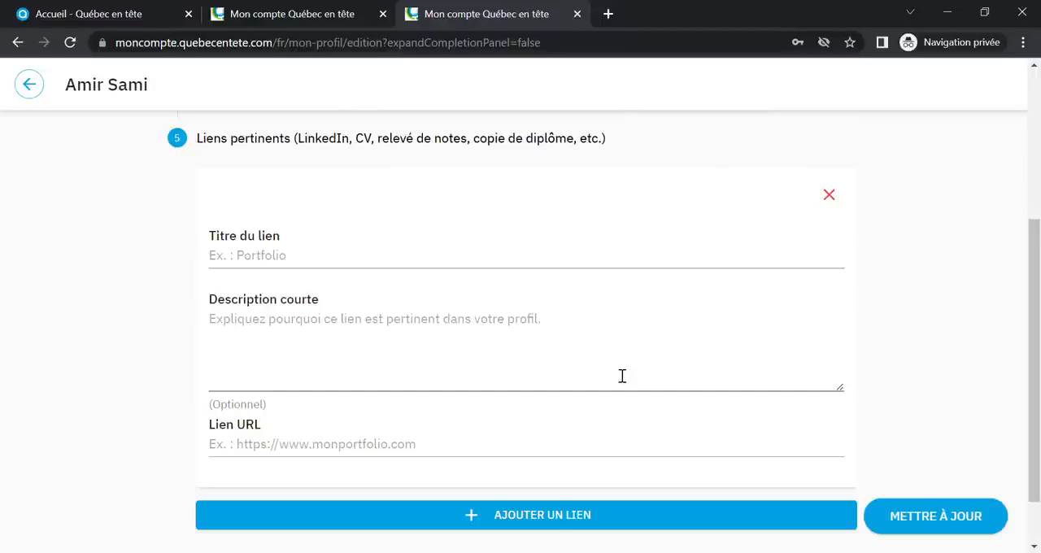
# Title the link "CV" and enter a short description made of "CV de" and the candidate's full name
pyautogui.click(358, 267)
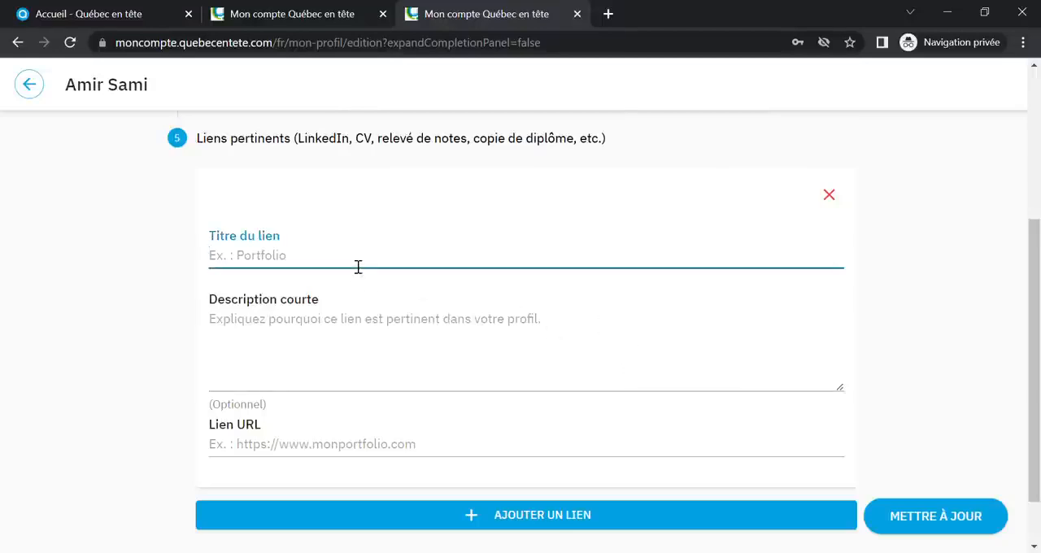
pyautogui.write('CV')
pyautogui.click(332, 320)
pyautogui.write('CV DE')
pyautogui.press('BackSpace')
pyautogui.press('BackSpace')
pyautogui.write('de')
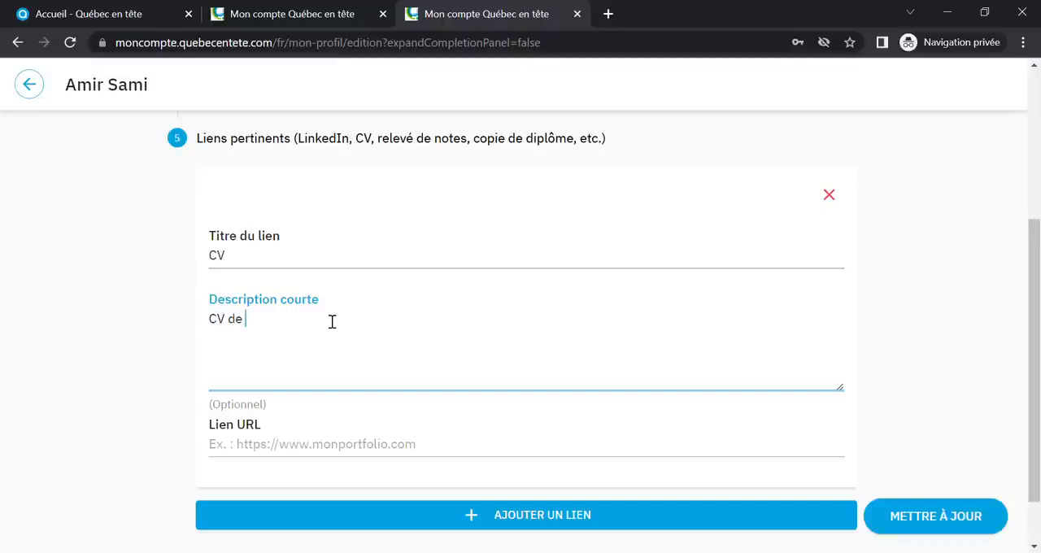
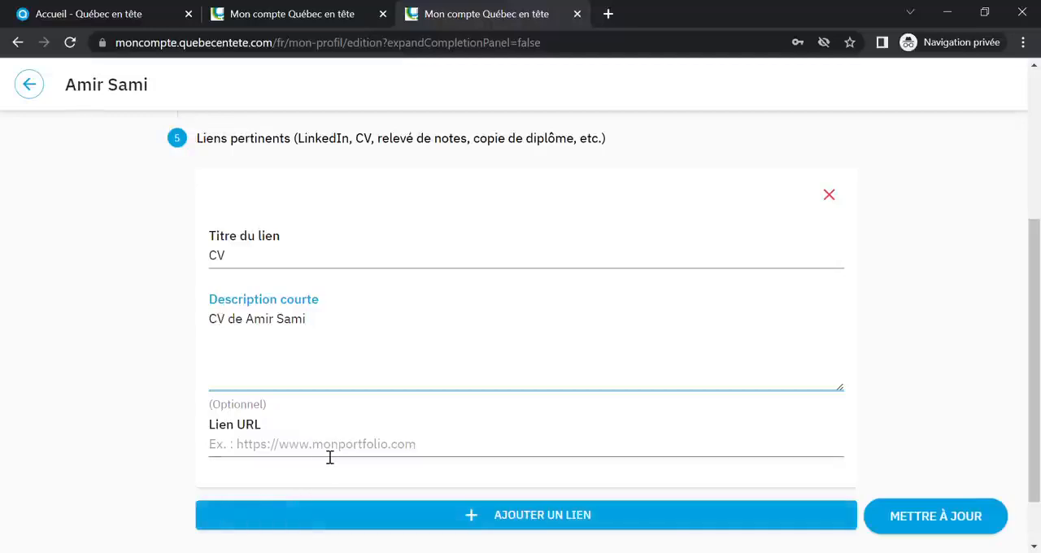
# Change the link's title to "Portfolio" and clear its short description
pyautogui.click(303, 266)
pyautogui.press('BackSpace')
pyautogui.press('BackSpace')
pyautogui.write('Portfolio')
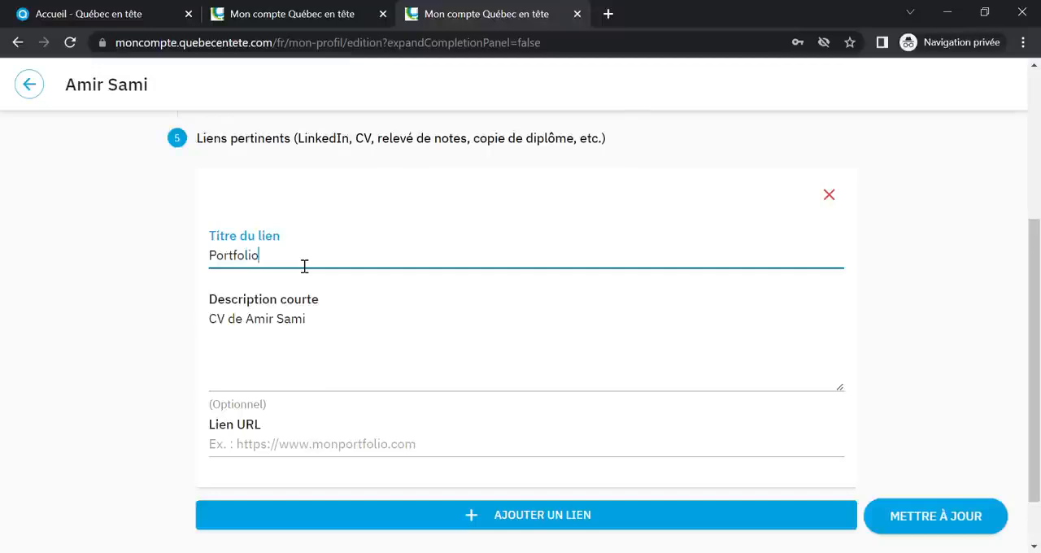
pyautogui.click(312, 327)
pyautogui.moveTo(312, 327); pyautogui.dragTo(186, 328)
pyautogui.press('BackSpace')
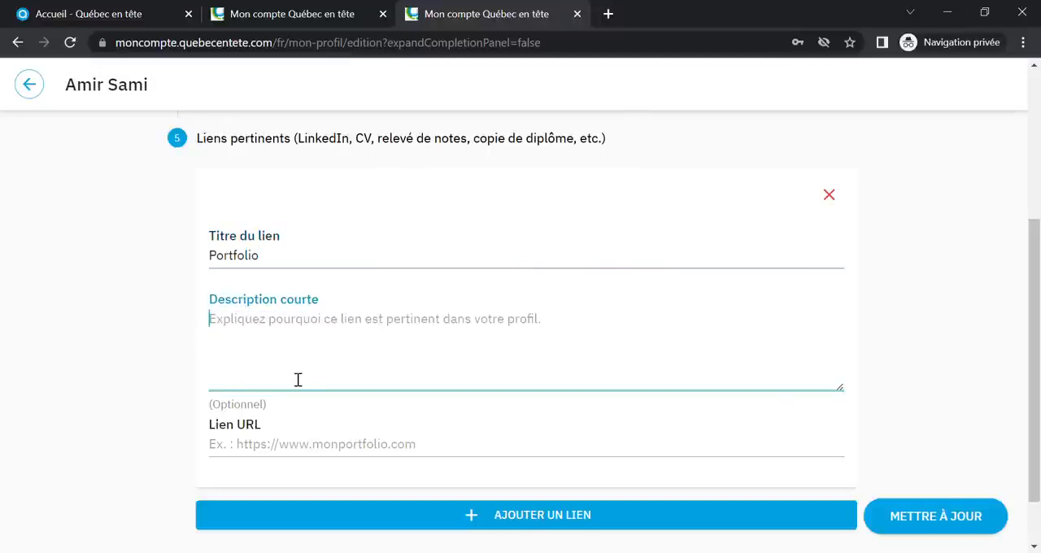
# Remove the link entry from Liens pertinents and save the updated general information
pyautogui.click(831, 200)
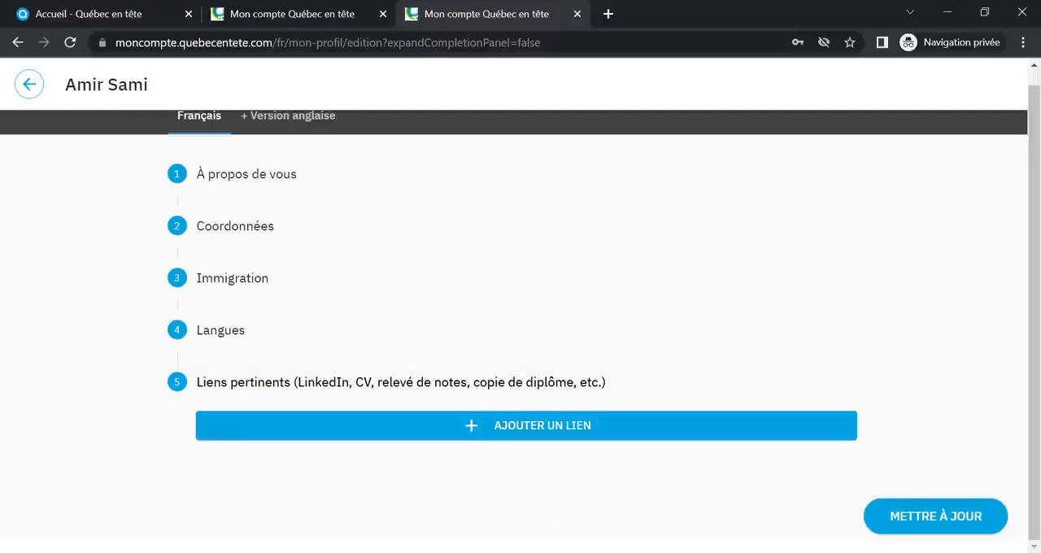
pyautogui.click(976, 523)
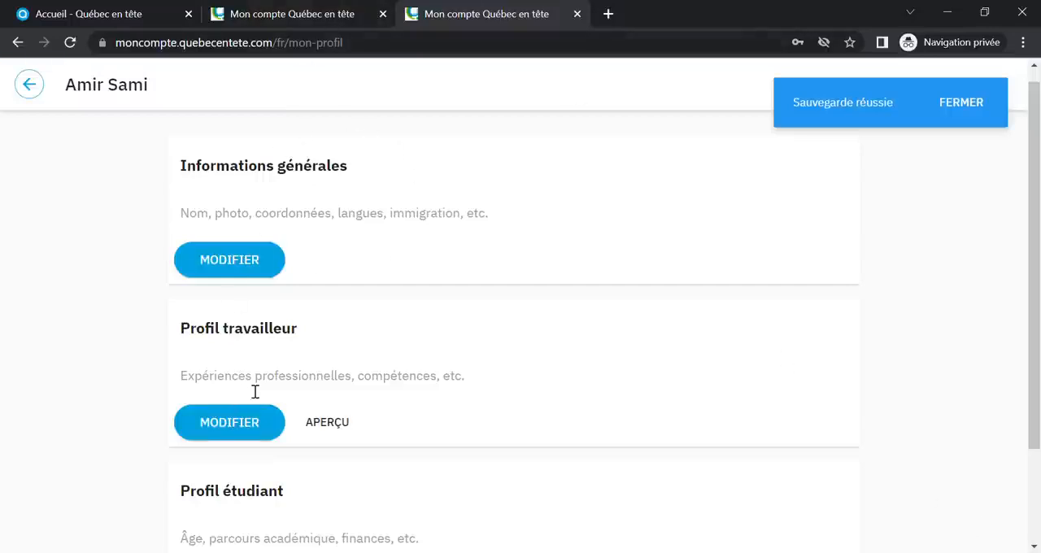
# Open the Profil travailleur for editing and select "Sciences et technologies de l'information" as the Domaine under Compétences
pyautogui.scroll(-2, 252, 390)
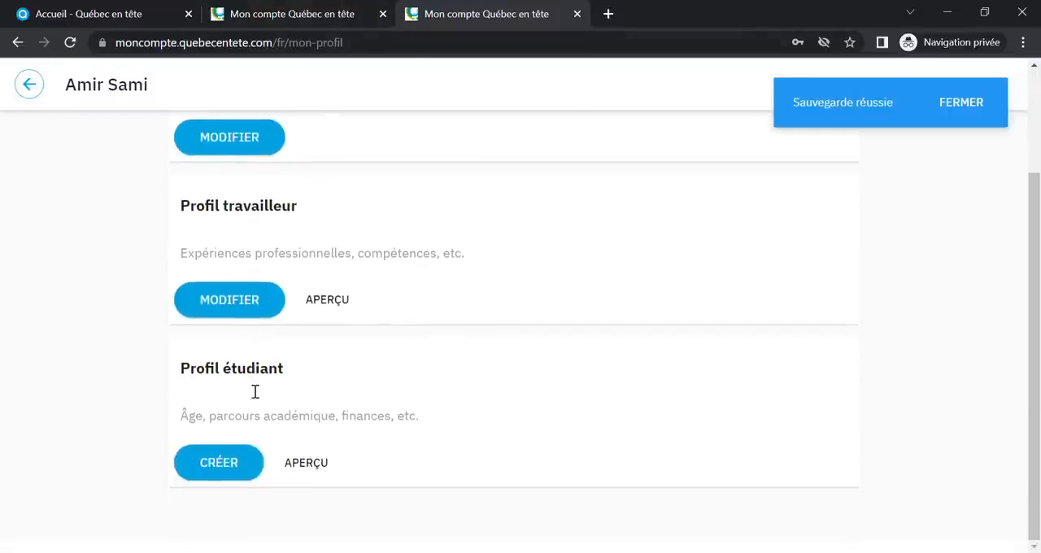
pyautogui.click(249, 307)
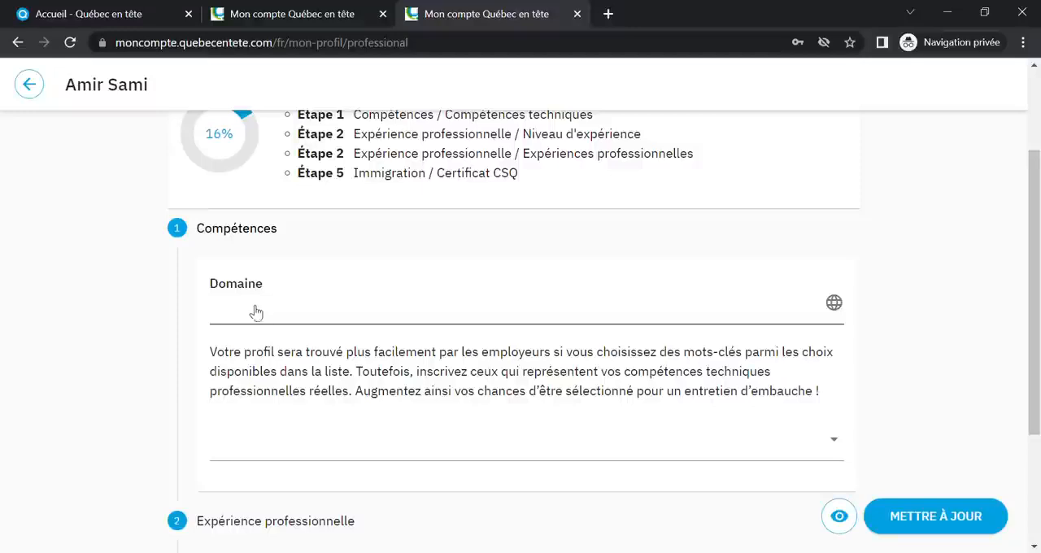
pyautogui.click(269, 315)
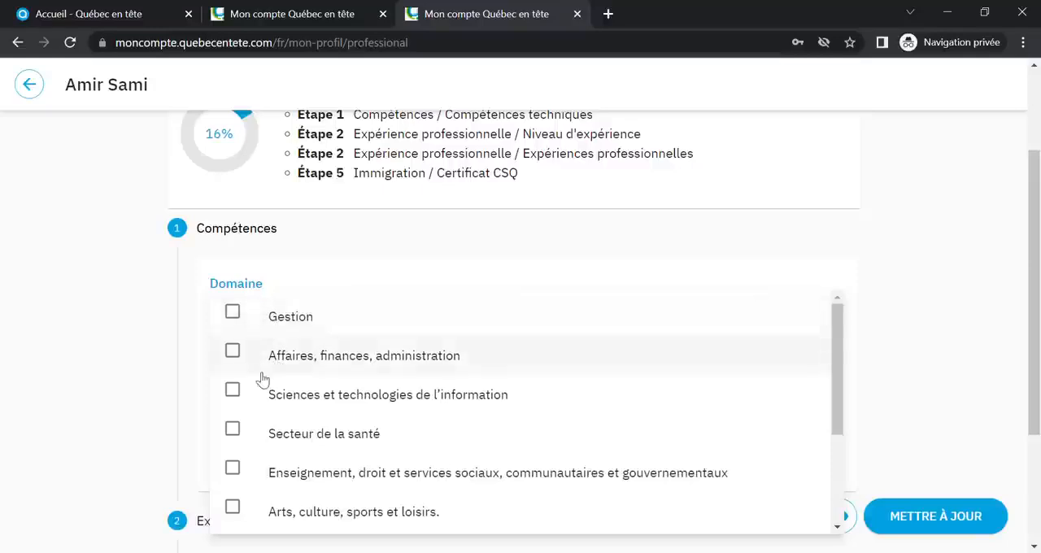
pyautogui.click(232, 391)
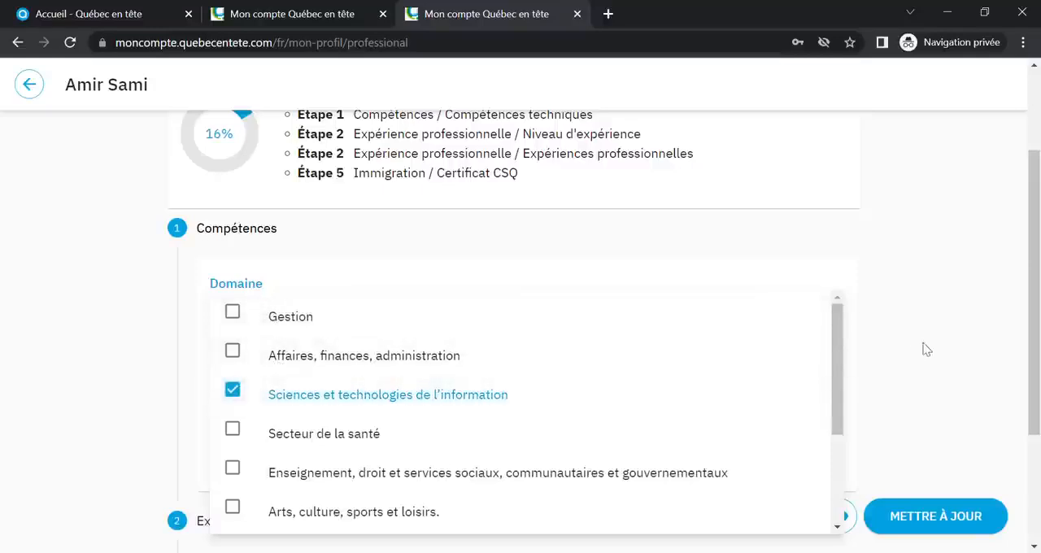
# Search the technical skills list for "java" and clear the search text
pyautogui.click(954, 326)
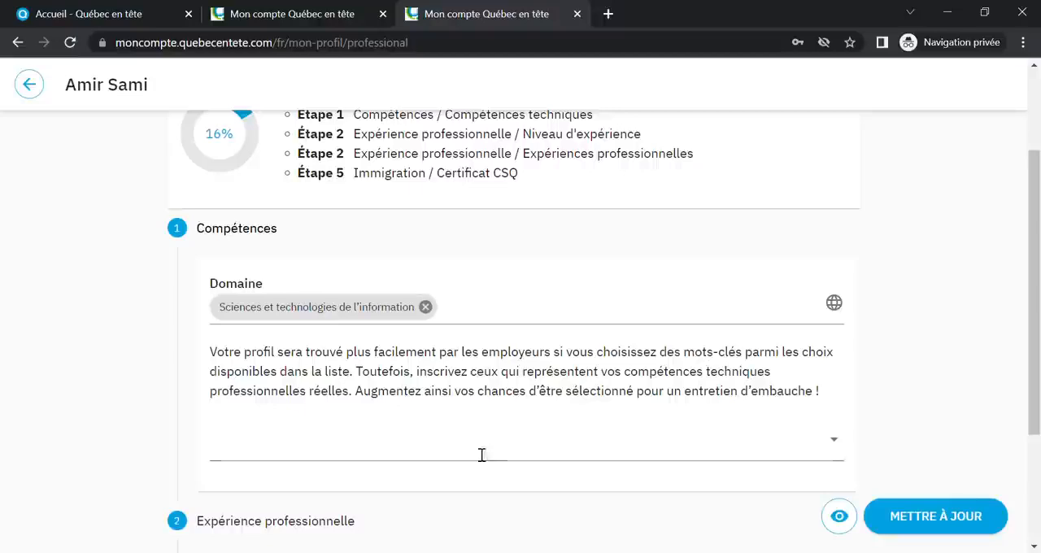
pyautogui.click(456, 454)
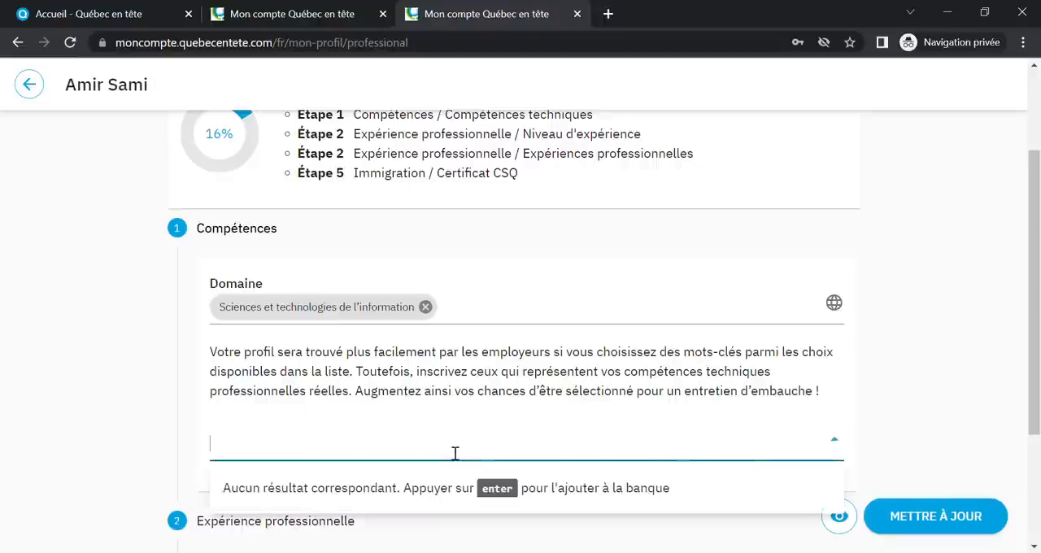
pyautogui.write('ja')
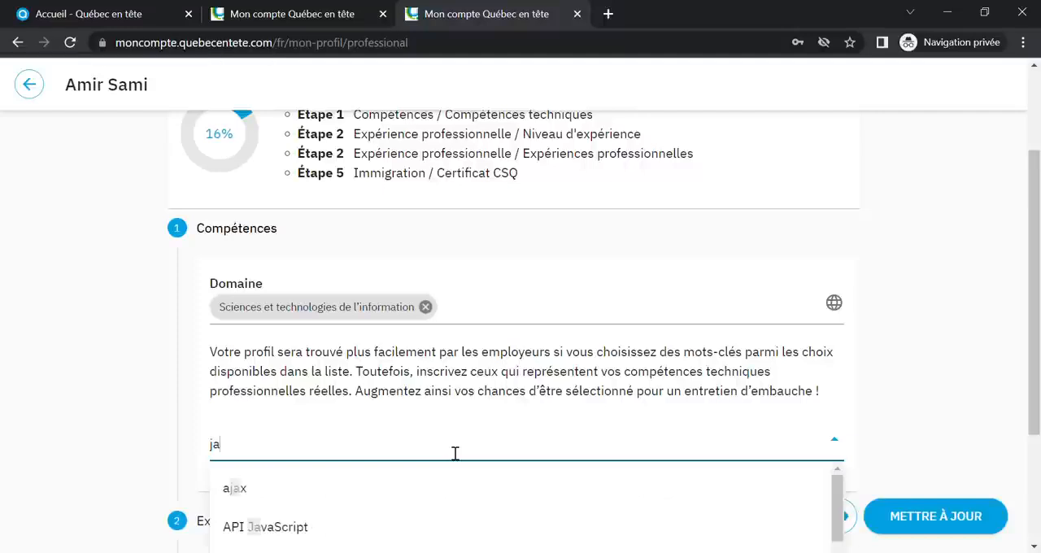
pyautogui.write('va')
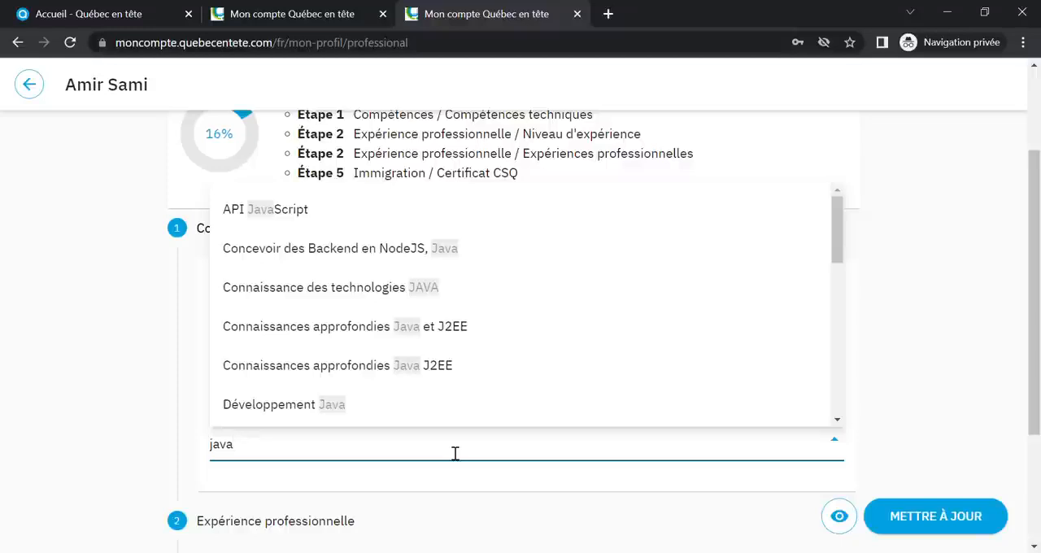
pyautogui.press('BackSpace')
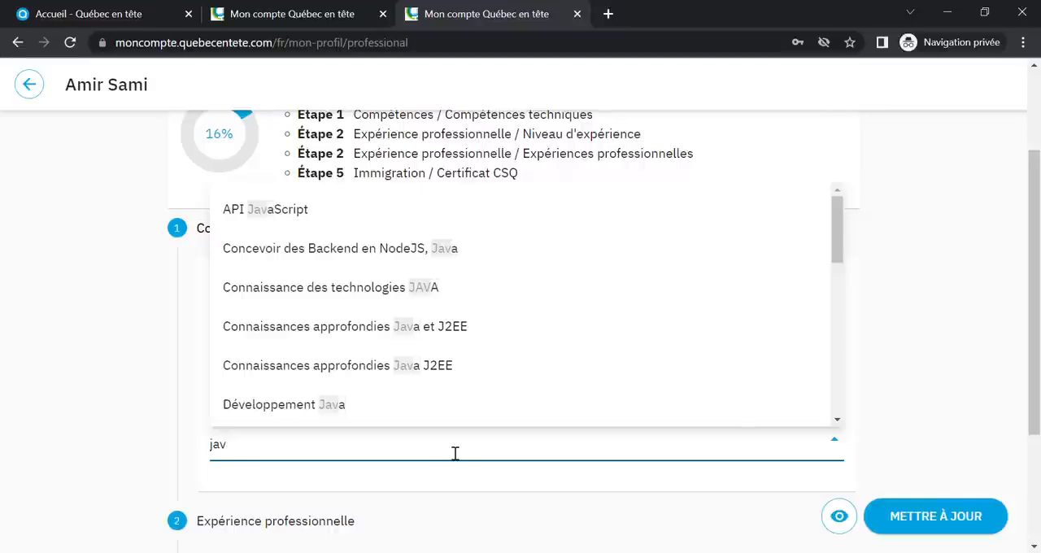
pyautogui.press('BackSpace')
pyautogui.press('BackSpace')
pyautogui.press('BackSpace')
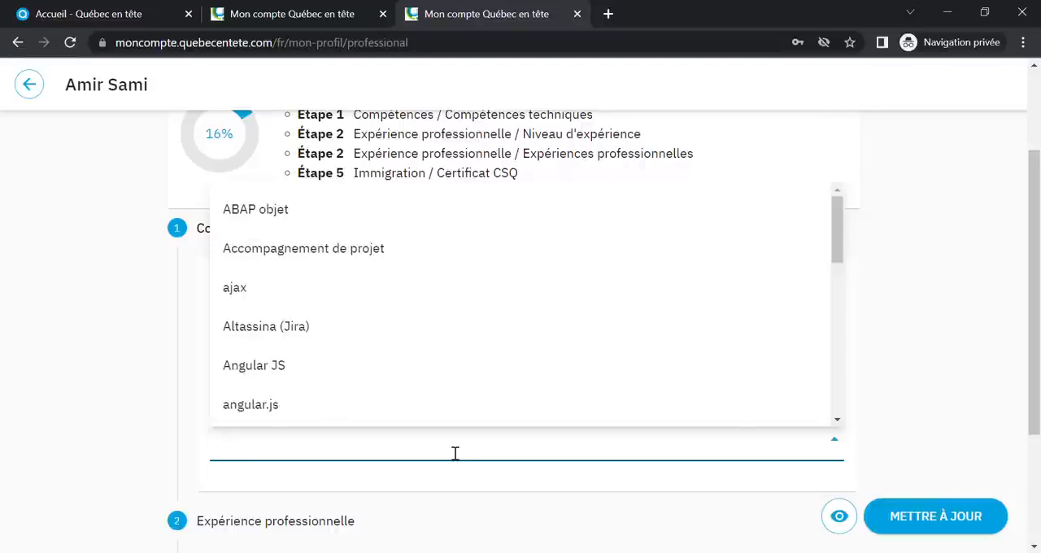
pyautogui.click(30, 85)
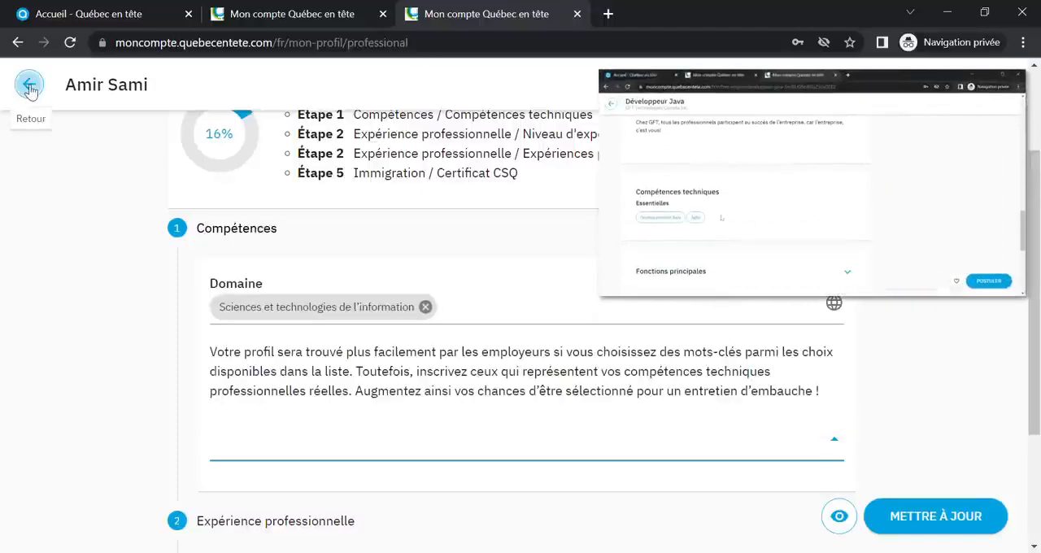
# Add "Développement Java" and "connaissance des technologies .NET" as technical skills under Compétences
pyautogui.scroll(-1, 390, 337)
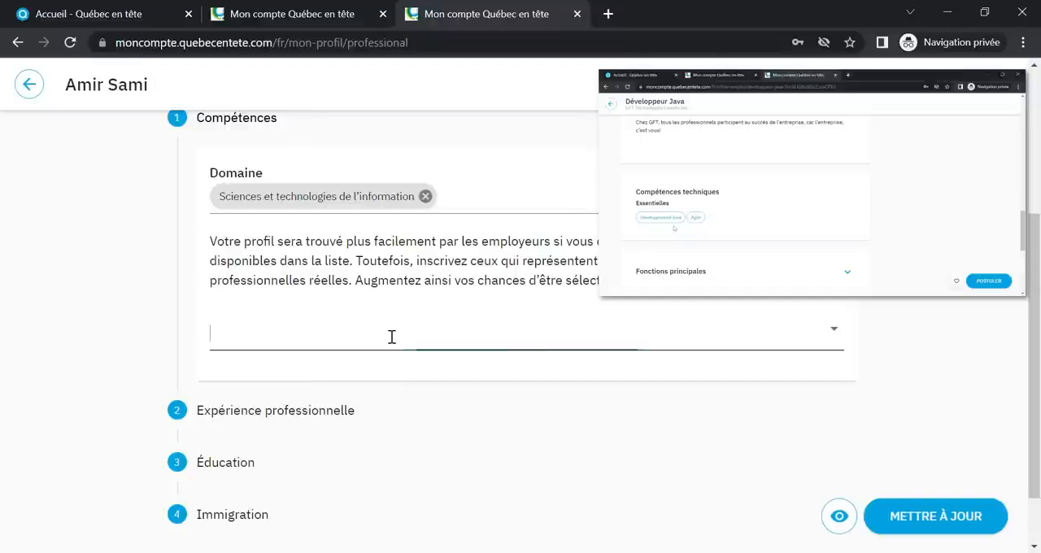
pyautogui.click(391, 336)
pyautogui.write('dévelop')
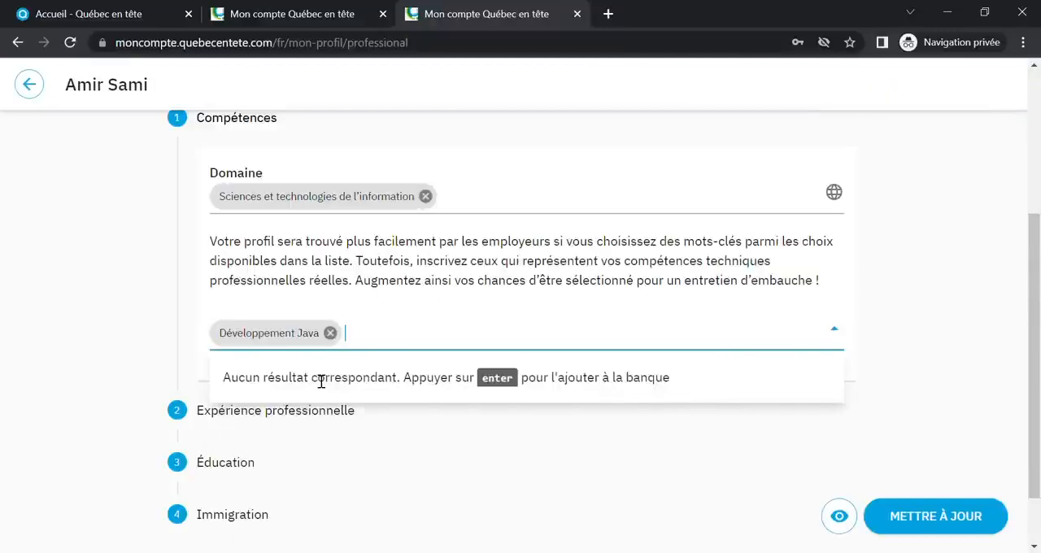
pyautogui.write('.net')
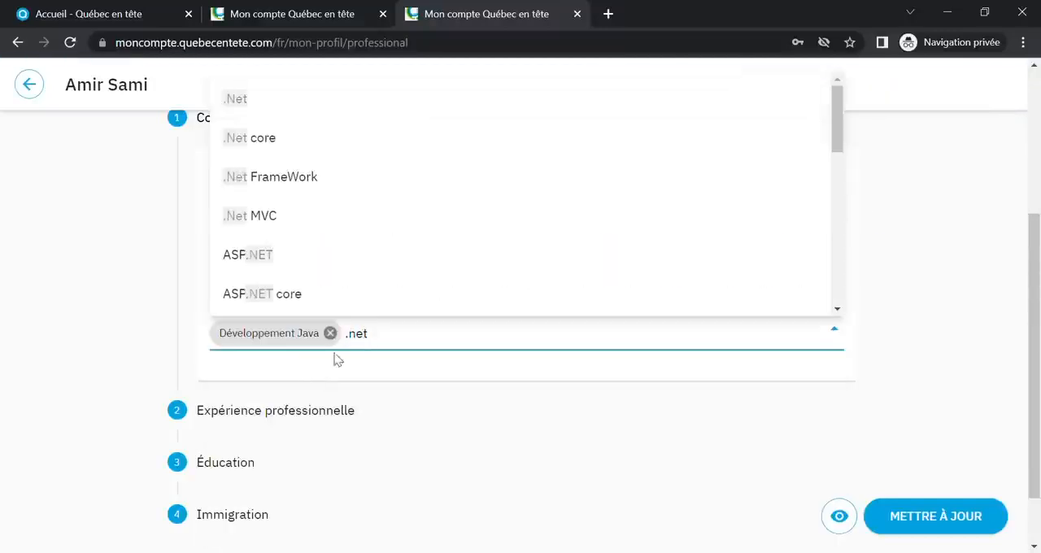
pyautogui.scroll(-1, 368, 199)
pyautogui.scroll(-2, 368, 199)
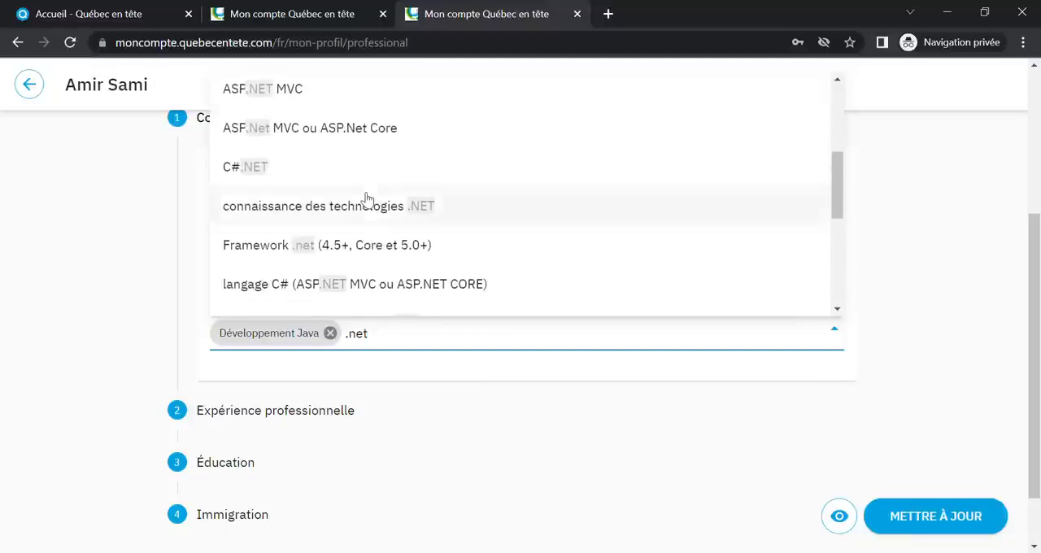
pyautogui.click(345, 211)
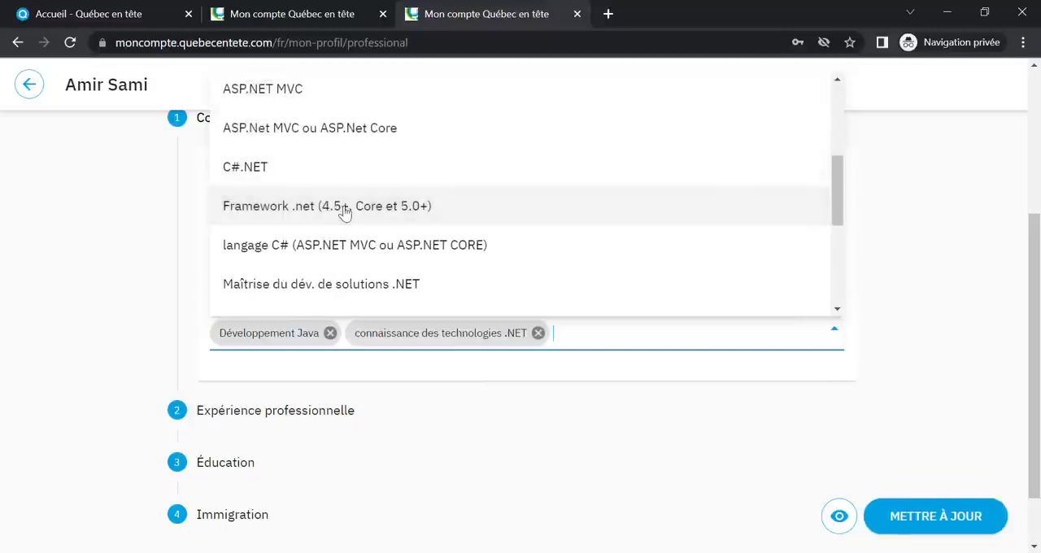
pyautogui.click(604, 489)
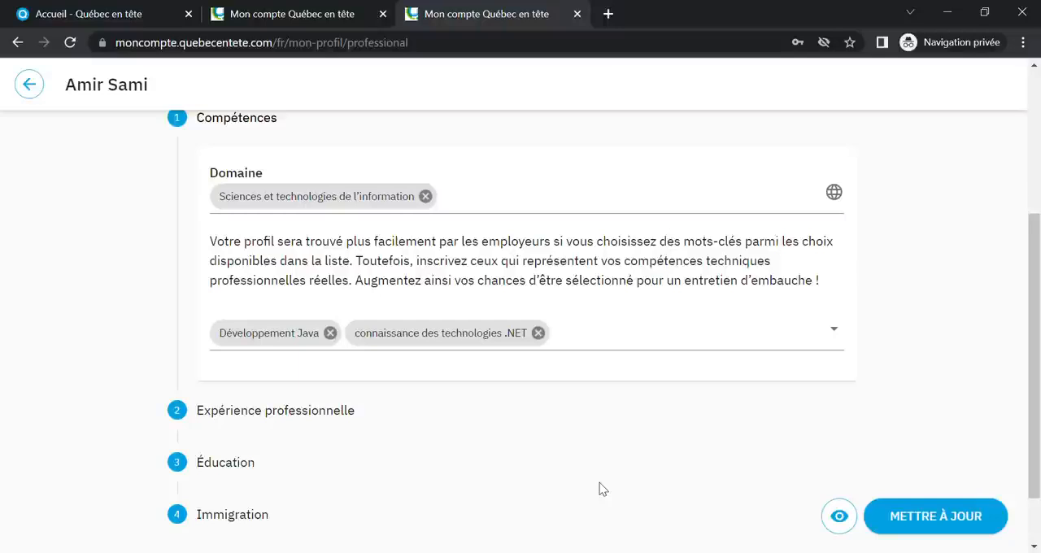
# Set the Niveau d'expérience to "Intermédiaire (2-9 ans)" under Expérience professionnelle and add a blank professional experience entry
pyautogui.click(300, 412)
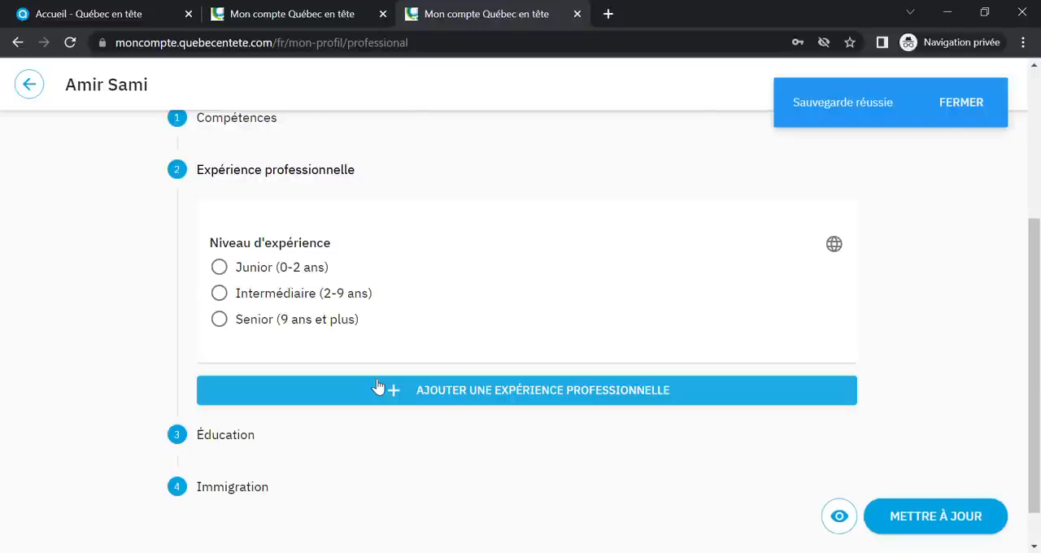
pyautogui.click(220, 294)
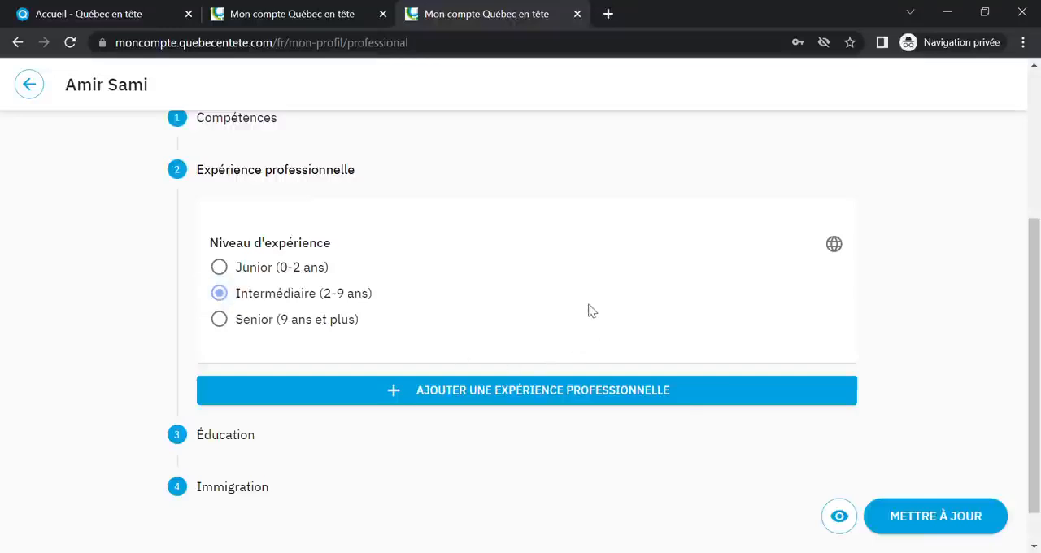
pyautogui.scroll(-1, 588, 309)
pyautogui.click(498, 350)
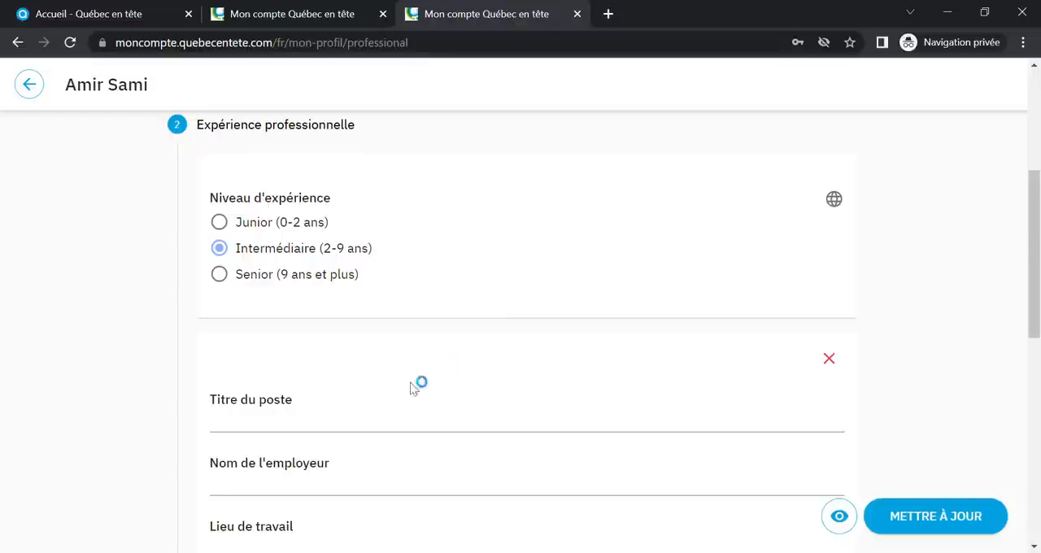
# Fill in the experience entry with job title "Développeur Java", employer "Société XYZ" and workplace "Casablanca"
pyautogui.scroll(-2, 360, 409)
pyautogui.click(342, 266)
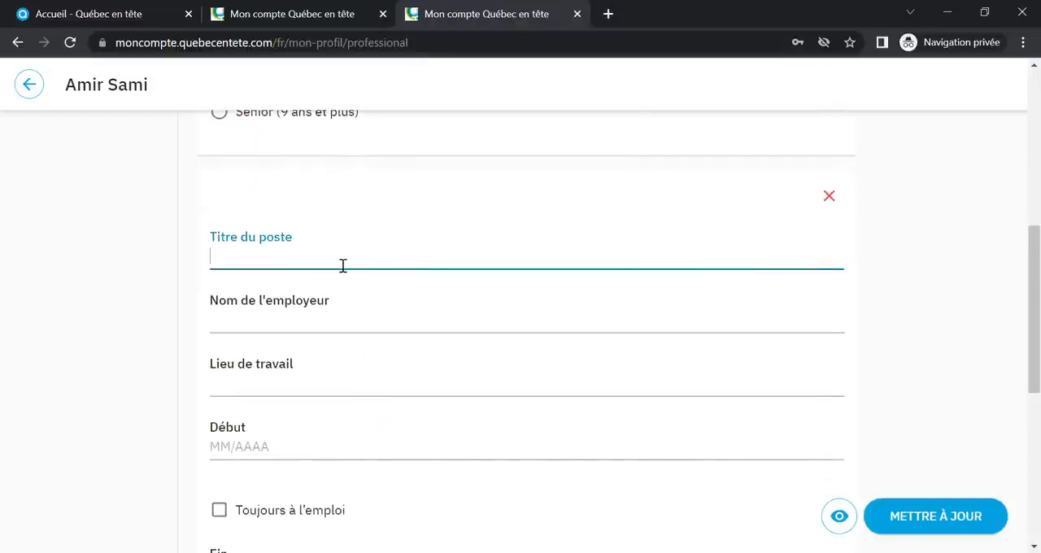
pyautogui.write('Développeur')
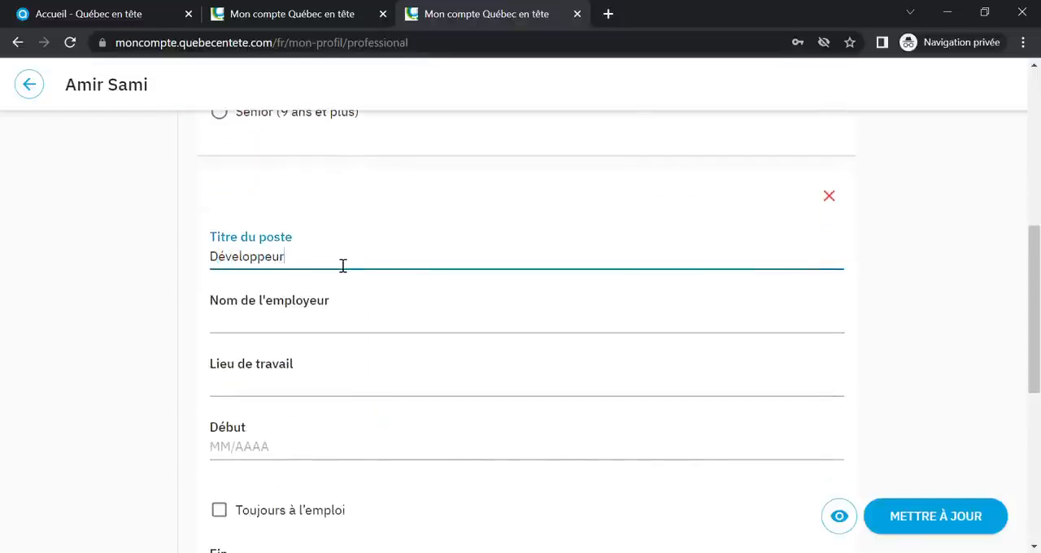
pyautogui.write(' Java')
pyautogui.click(303, 329)
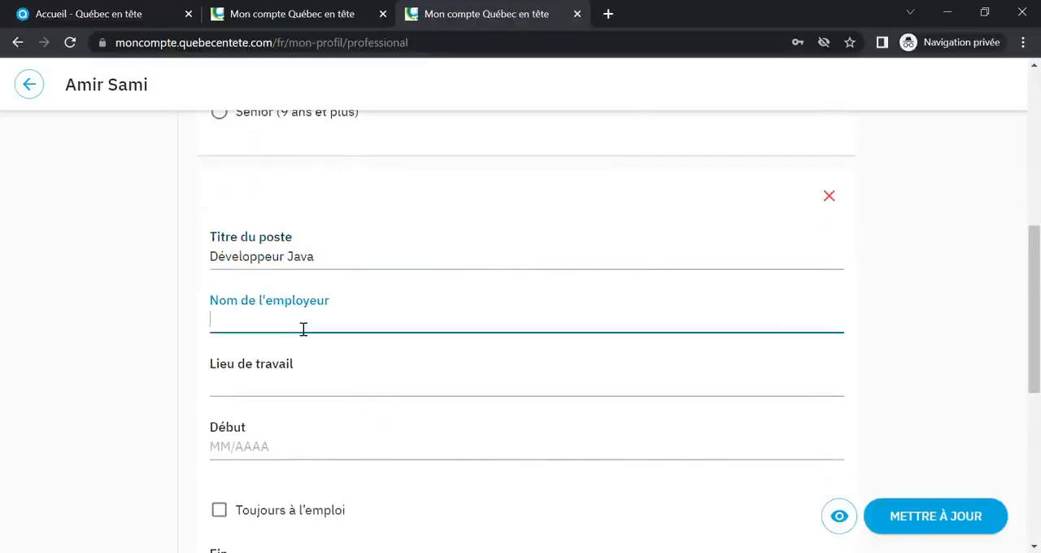
pyautogui.write('Société XYZ')
pyautogui.click(292, 395)
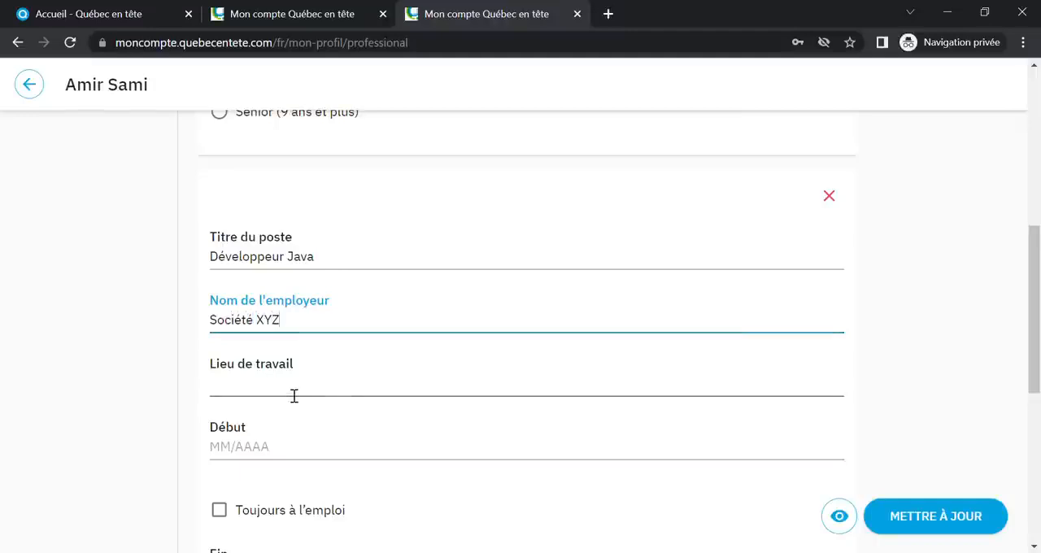
pyautogui.write('Casablanca')
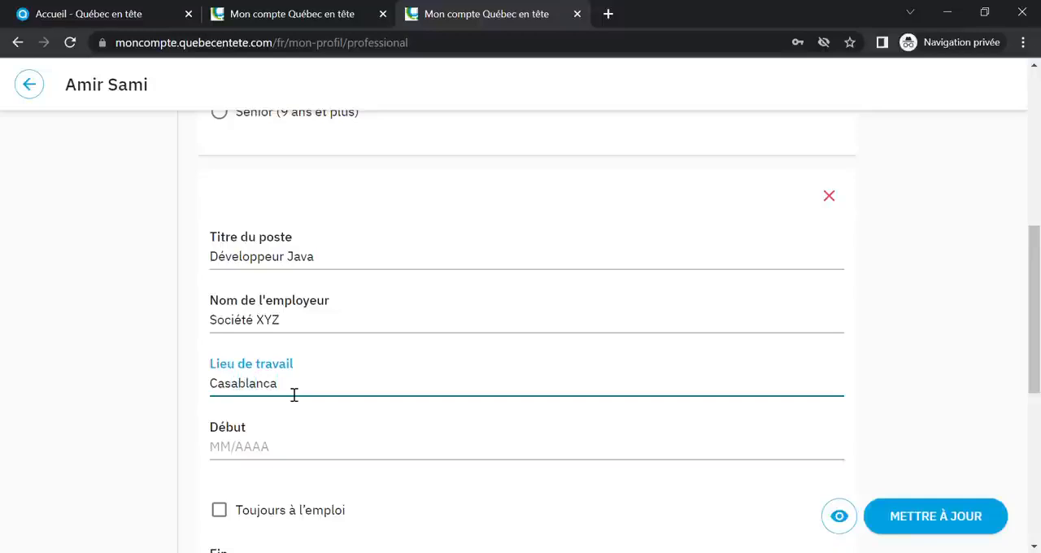
# Set the job's start date to 01/2020 and mark it as "Toujours à l'emploi"
pyautogui.click(269, 449)
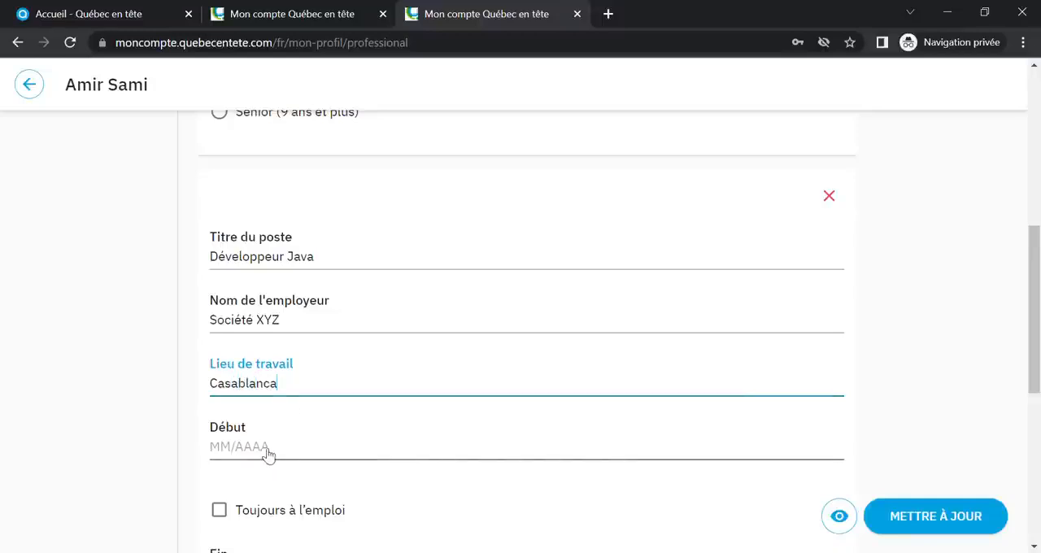
pyautogui.click(270, 330)
pyautogui.click(270, 330)
pyautogui.click(288, 374)
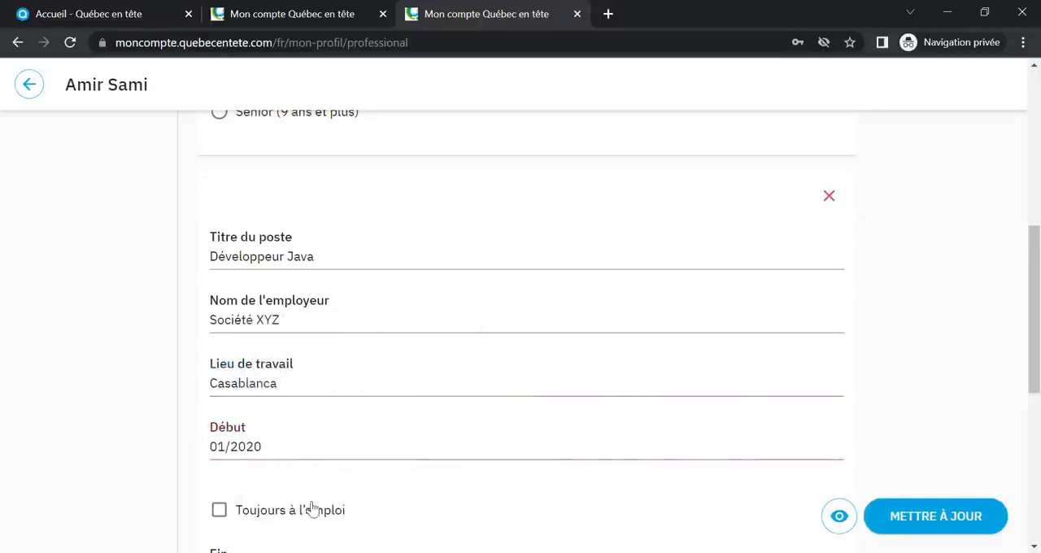
pyautogui.scroll(-1, 276, 480)
pyautogui.click(231, 435)
# Enter "Réaliser la conception, l'entretien et l'amélioration des logiciels." and "Identifier et résoudre des problèmes techniques." as separate lines under Responsabilités
pyautogui.scroll(-3, 463, 444)
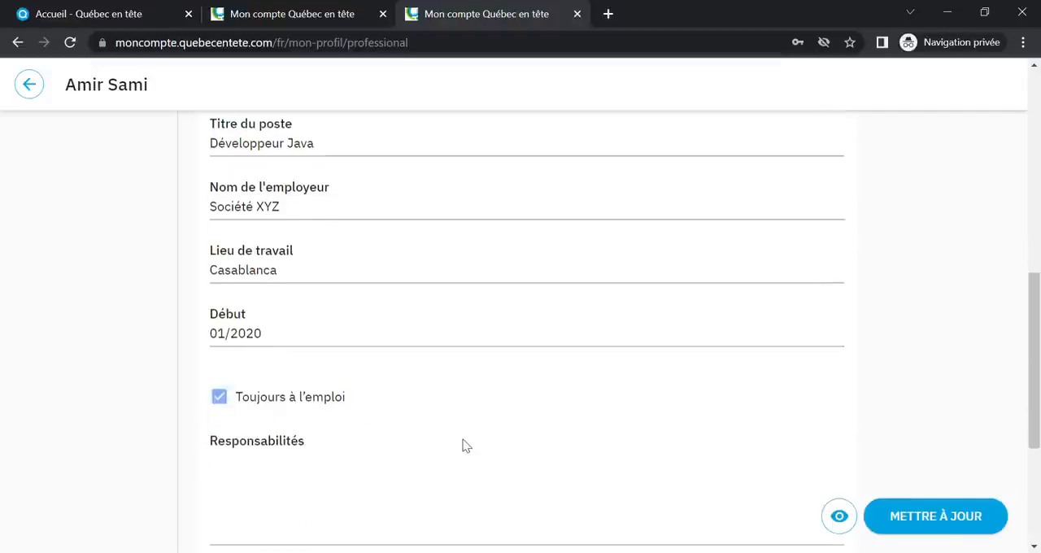
pyautogui.click(384, 274)
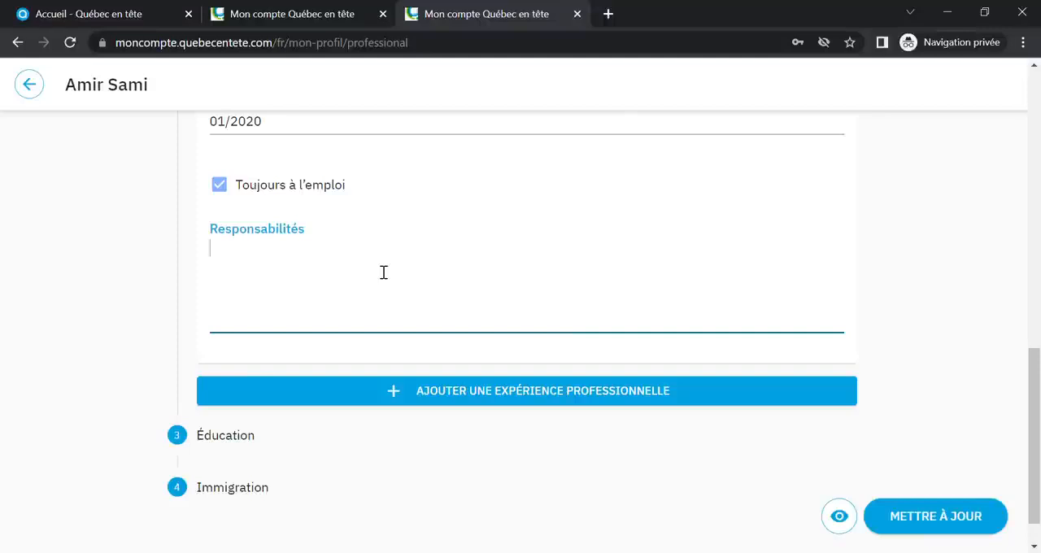
pyautogui.write("Réaliser la conception, l'entretien et l'amélioration des logiciels.")
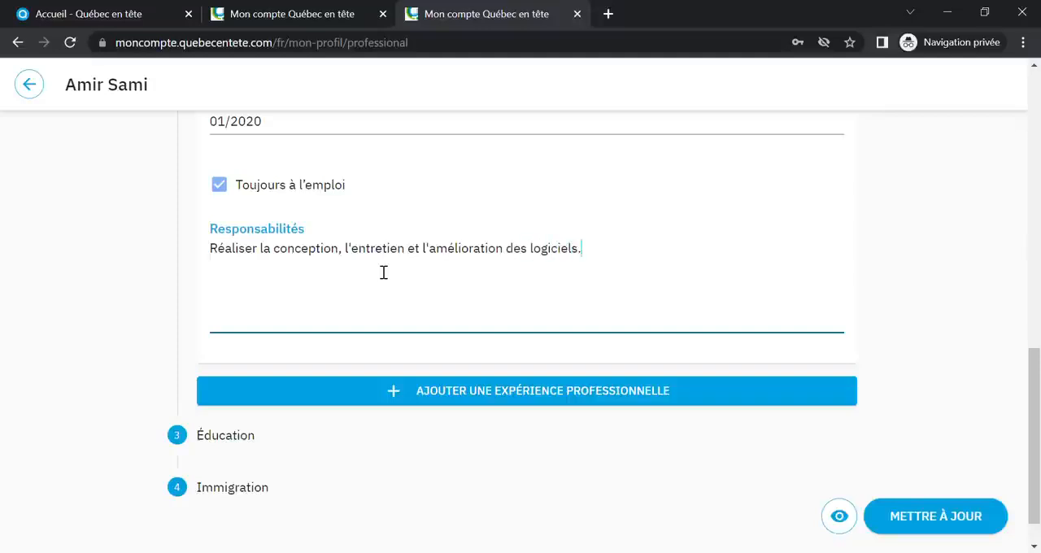
pyautogui.press('Return')
pyautogui.write('Identifier et résoudre des problèmes techniques.')
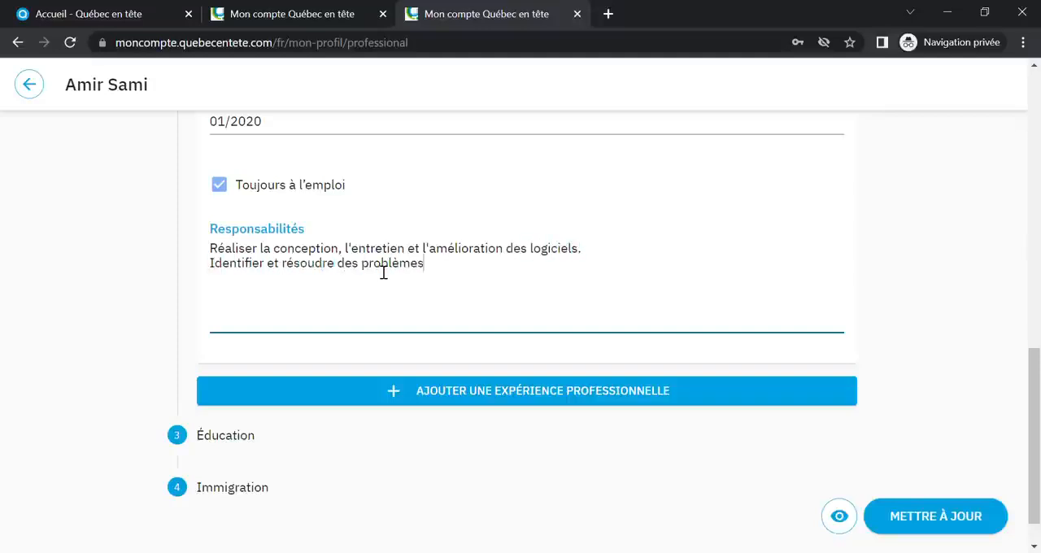
# Add a third line under Responsabilités: "Rédiger des rapports destinés à l'utilisation et à la maintenance des programmes."
pyautogui.press('Return')
pyautogui.write('Rédiger des rapports destinés')
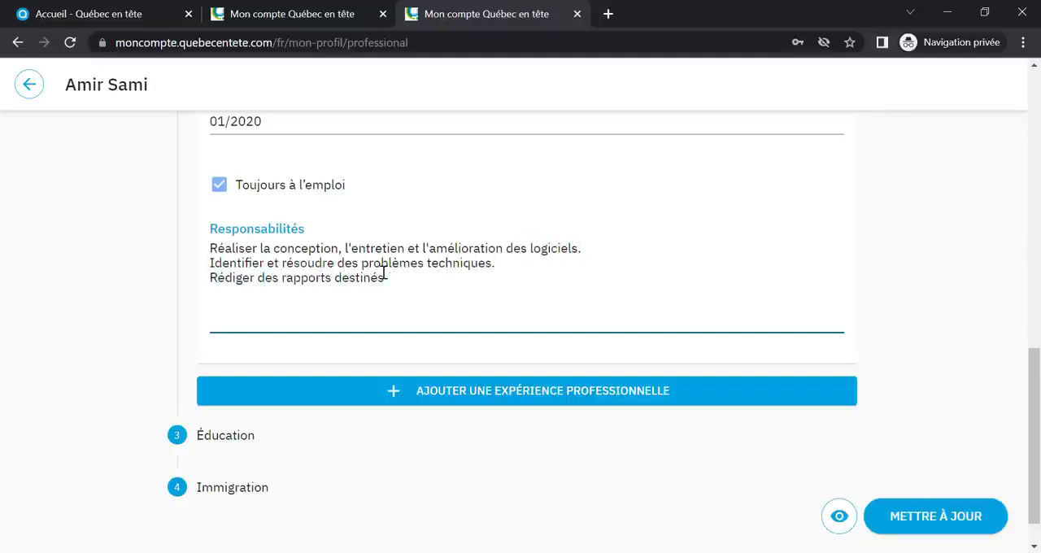
pyautogui.write(" à l'utilisation et à la maintenance des programmes.")
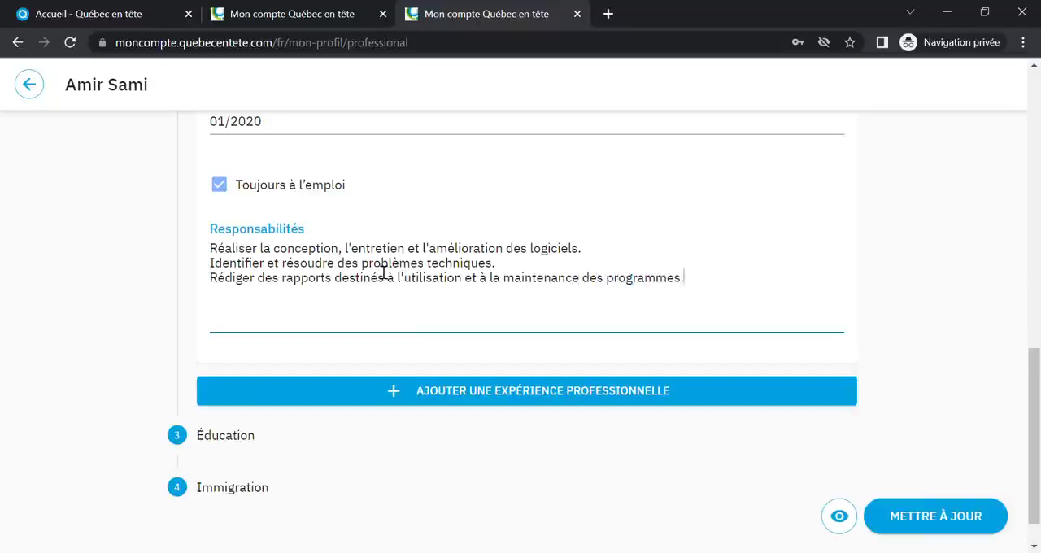
pyautogui.click(507, 394)
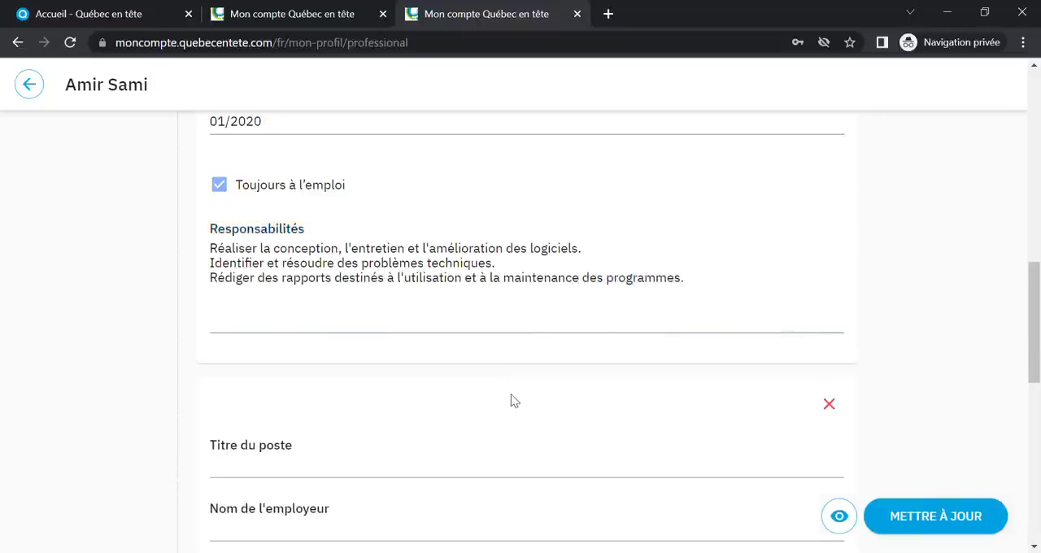
pyautogui.scroll(-2, 520, 405)
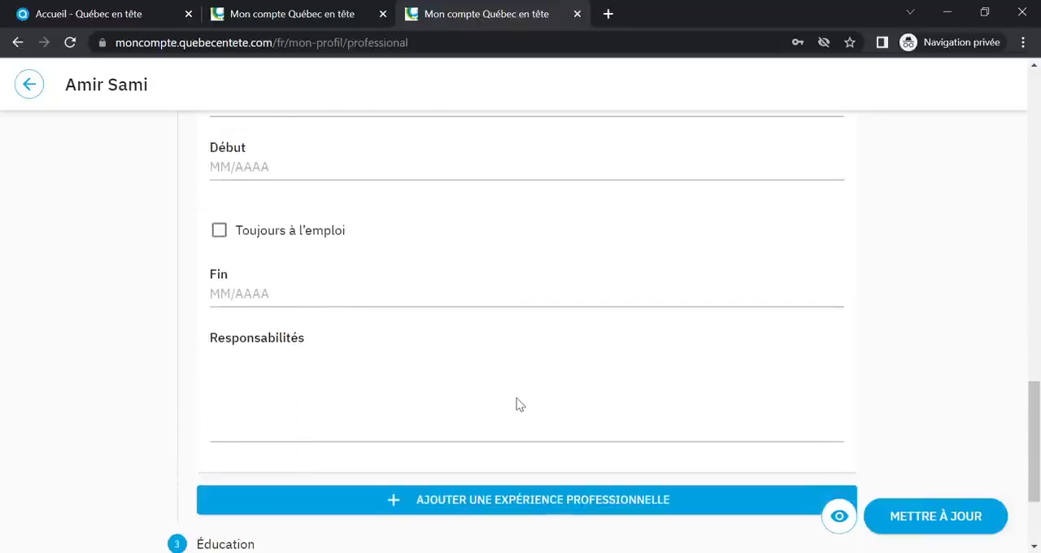
pyautogui.scroll(5, 523, 406)
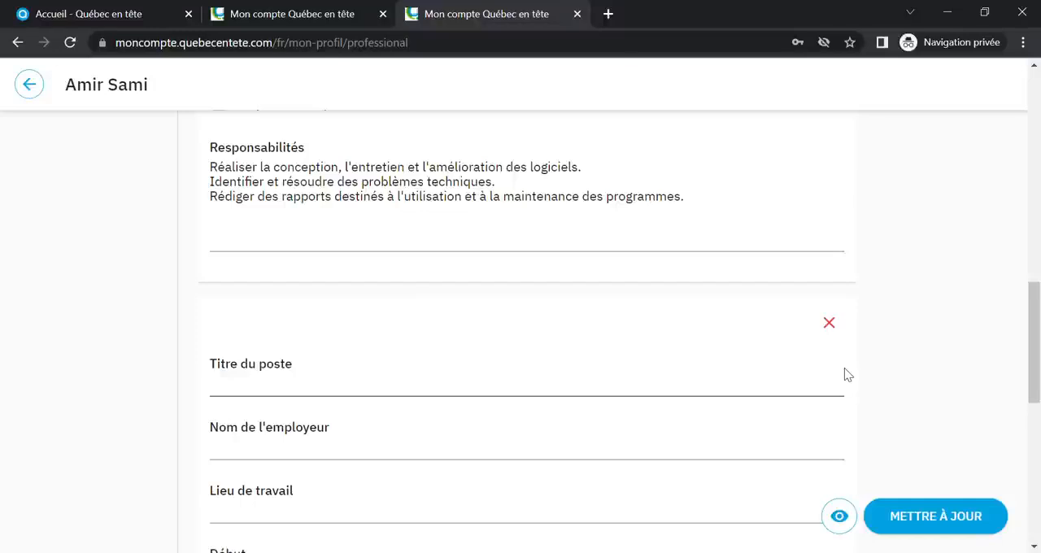
pyautogui.click(831, 325)
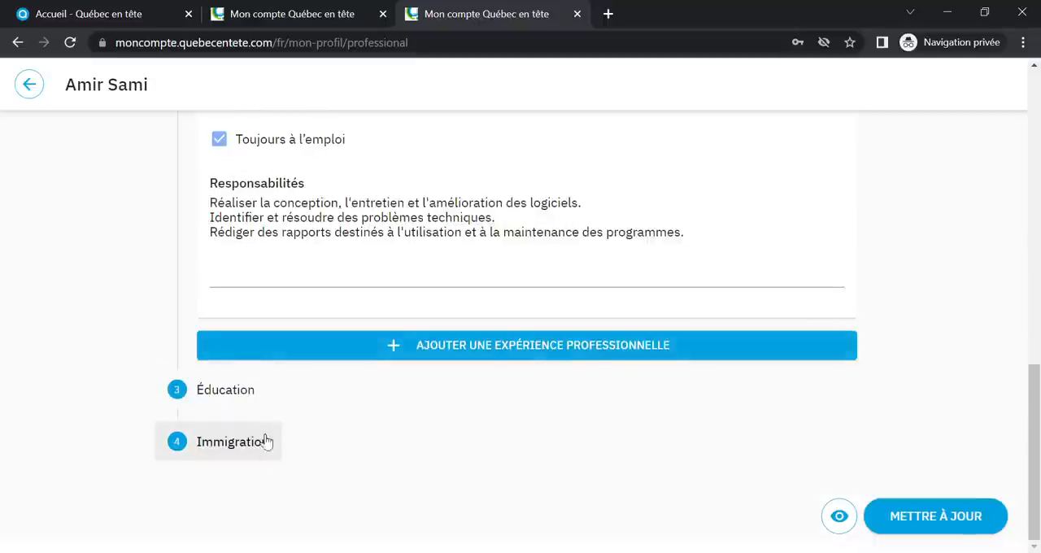
# Add a training entry under Éducation with the institution "Université internationale de Casablanca"
pyautogui.click(227, 391)
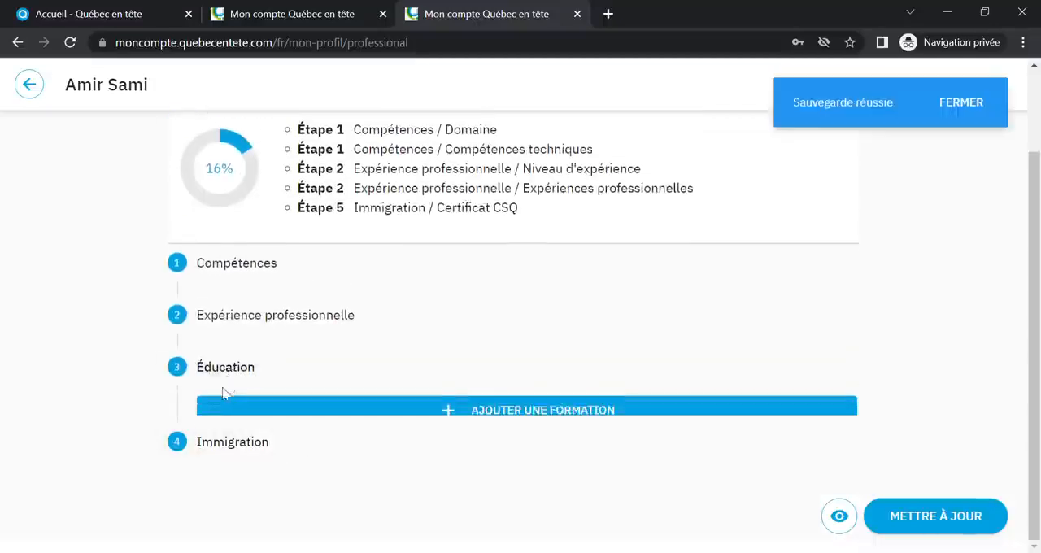
pyautogui.click(541, 405)
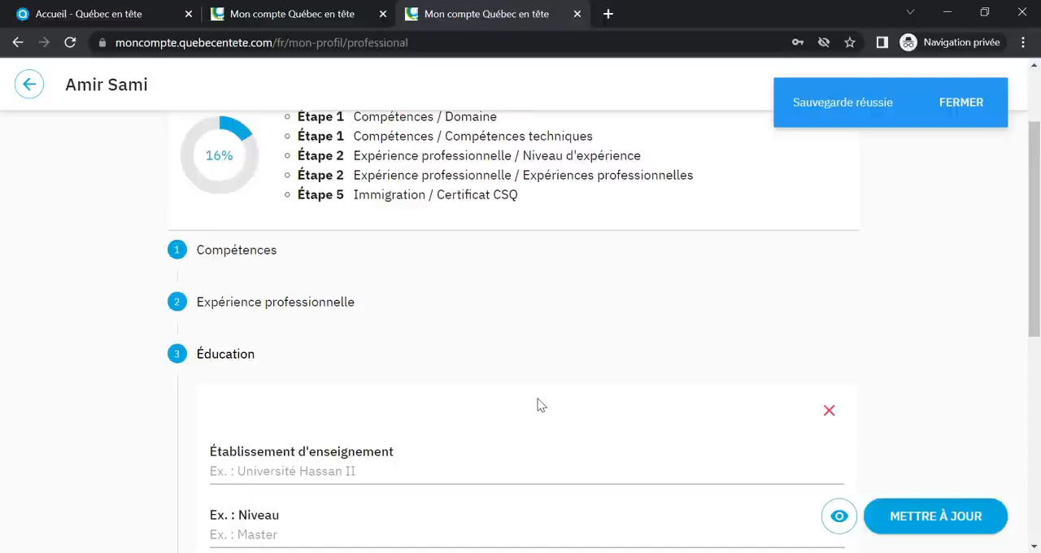
pyautogui.scroll(-3, 501, 380)
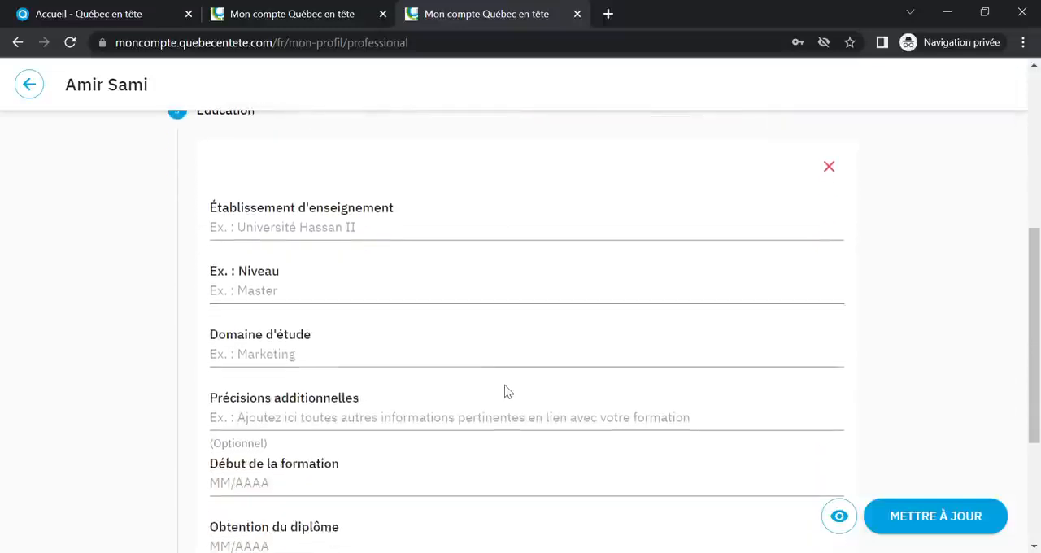
pyautogui.click(367, 240)
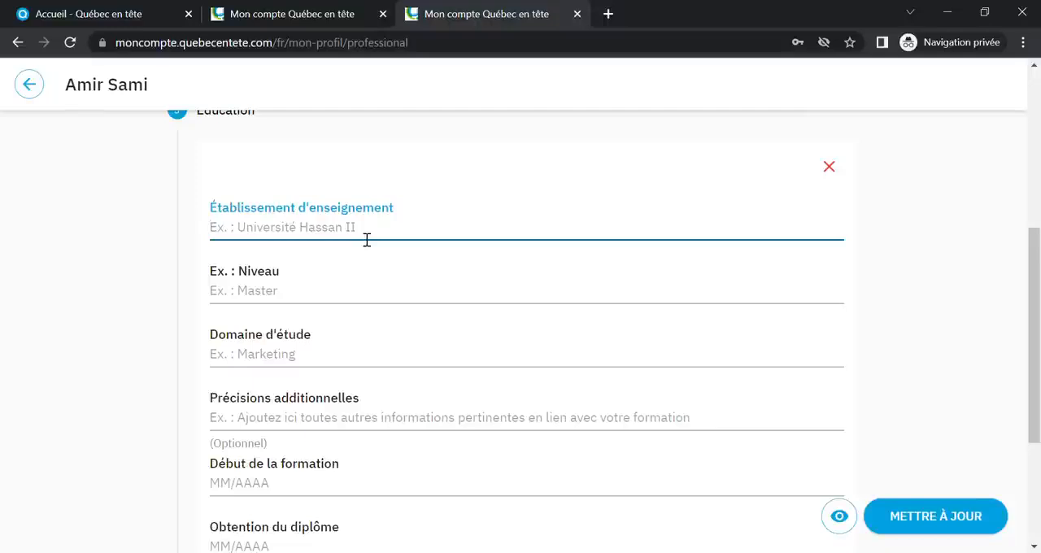
pyautogui.write('Univ')
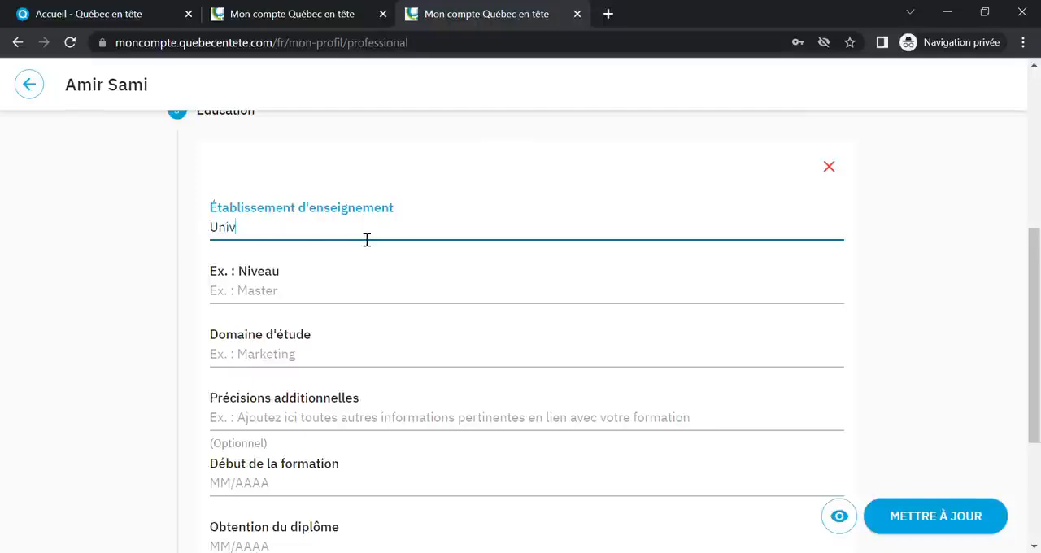
pyautogui.write('ersité internationale de Casablanca')
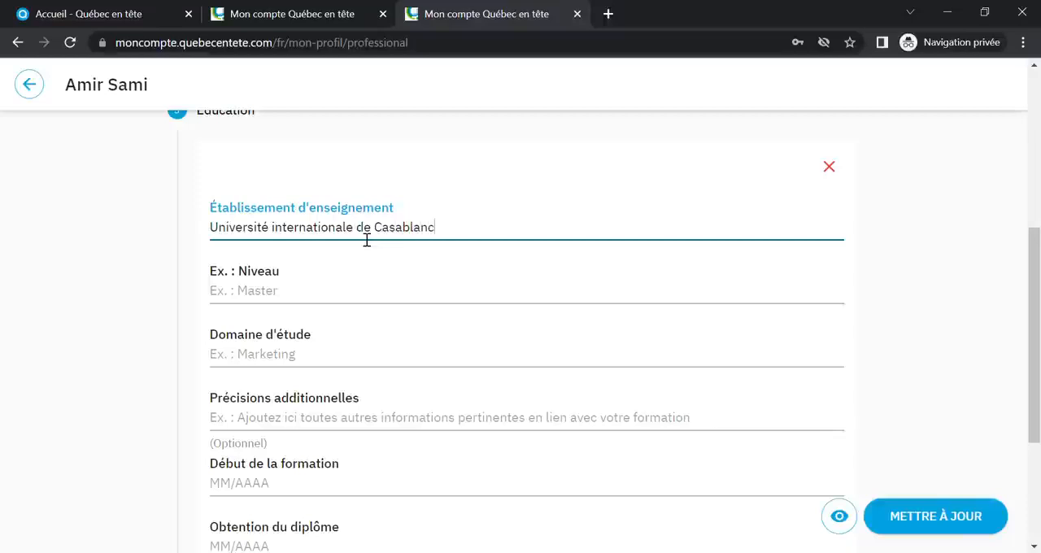
# Enter "Licence (équivalent à baccalauréat québécois)" as the level of the training entry
pyautogui.click(321, 301)
pyautogui.write('Licence')
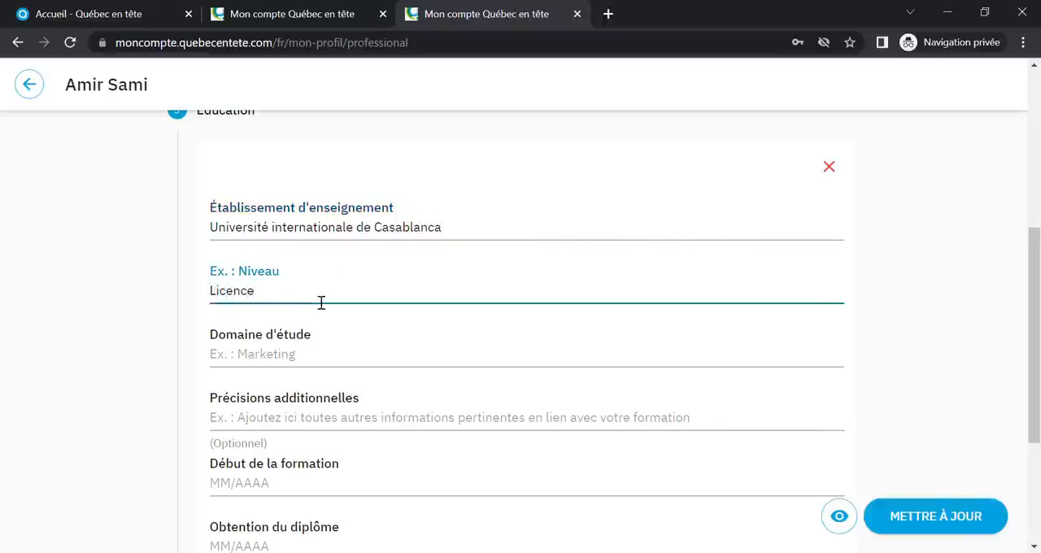
pyautogui.write(' (équivalent à ')
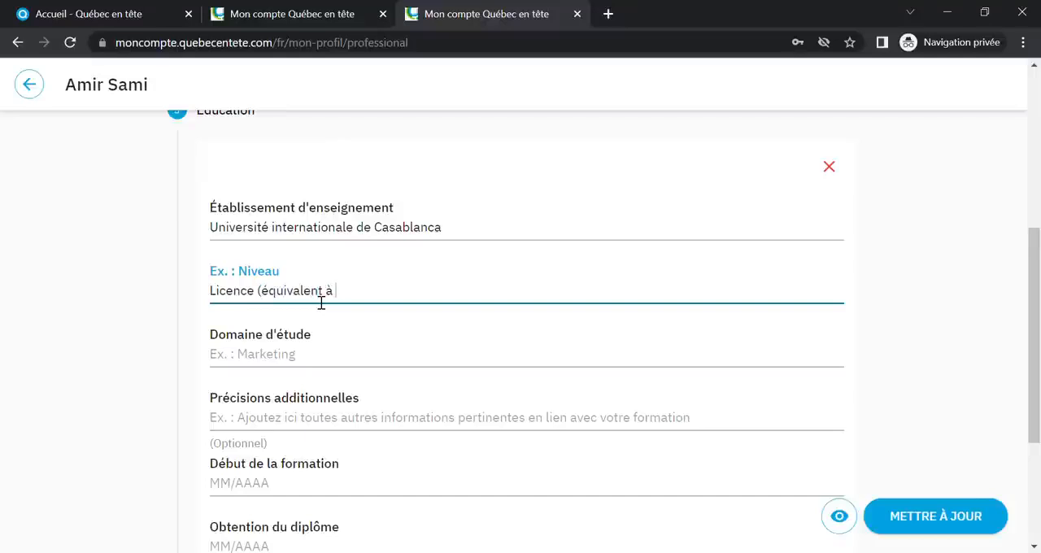
pyautogui.write('baccalauréat qué')
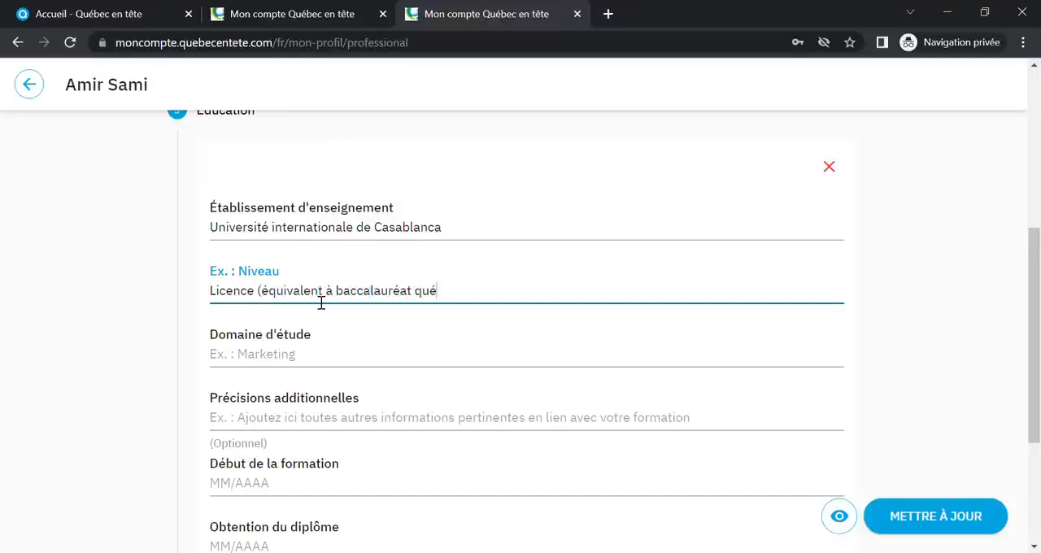
pyautogui.write('bécois)')
# Set the field of study to "Informatique" and the additional details to "Spécialisation en génie logiciel"
pyautogui.click(285, 366)
pyautogui.write('Informatique')
pyautogui.click(293, 430)
pyautogui.write('S')
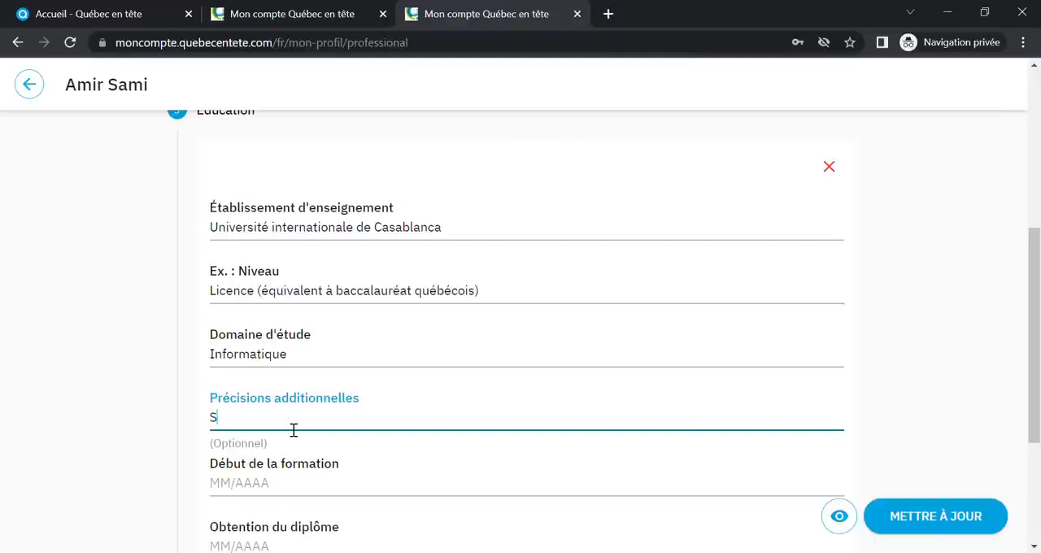
pyautogui.write('pécialisation en génie logiciel')
# Set the training's start date to 01/2014 and the graduation date to 05/2016
pyautogui.scroll(-2, 292, 429)
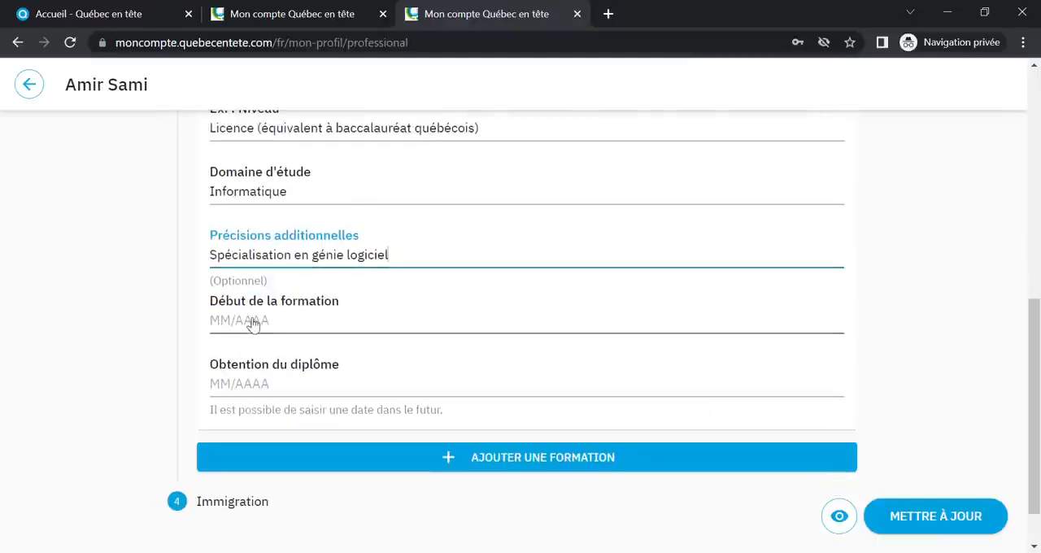
pyautogui.click(294, 322)
pyautogui.click(277, 328)
pyautogui.click(277, 327)
pyautogui.click(277, 328)
pyautogui.click(276, 328)
pyautogui.click(277, 328)
pyautogui.click(277, 328)
pyautogui.click(276, 328)
pyautogui.click(277, 328)
pyautogui.click(289, 373)
pyautogui.click(269, 386)
pyautogui.click(271, 326)
pyautogui.click(271, 327)
pyautogui.click(271, 327)
pyautogui.click(271, 327)
pyautogui.click(272, 328)
pyautogui.click(272, 328)
pyautogui.click(362, 418)
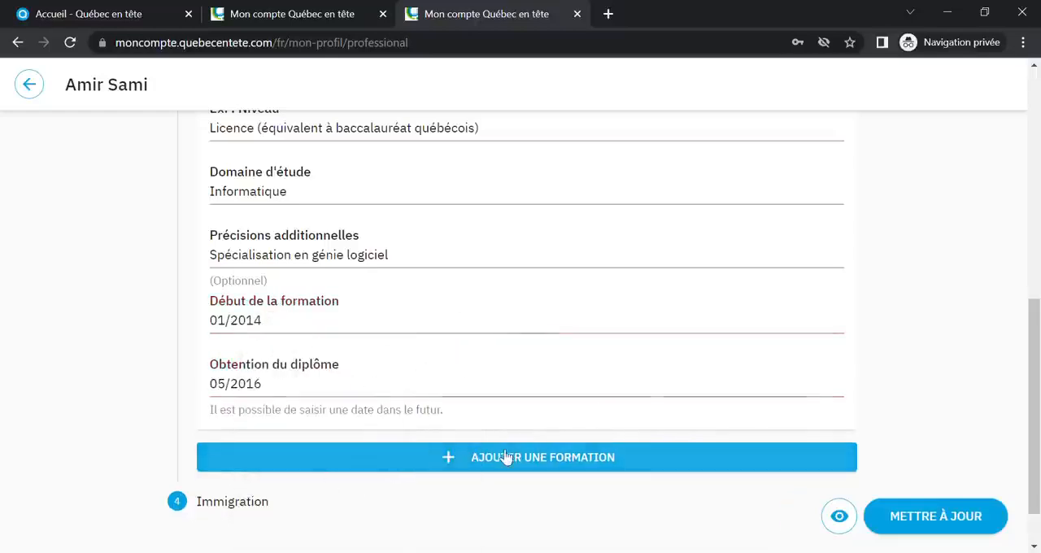
pyautogui.scroll(-1, 508, 456)
pyautogui.click(521, 400)
pyautogui.scroll(-1, 526, 401)
pyautogui.scroll(-3, 525, 402)
pyautogui.scroll(2, 830, 236)
pyautogui.click(830, 248)
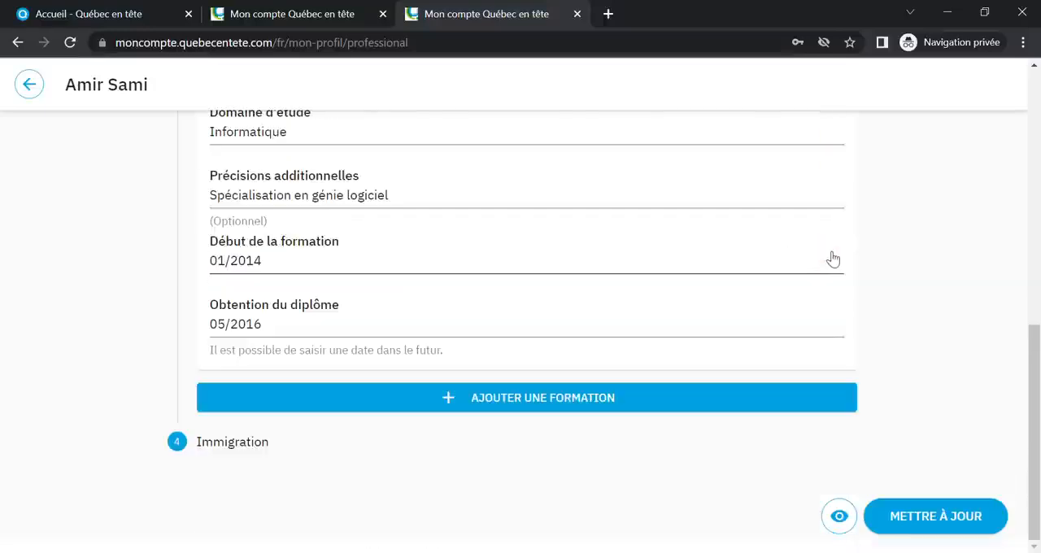
# In the Immigration section, answer "Non" to having obtained the CSQ and save the worker profile
pyautogui.click(233, 443)
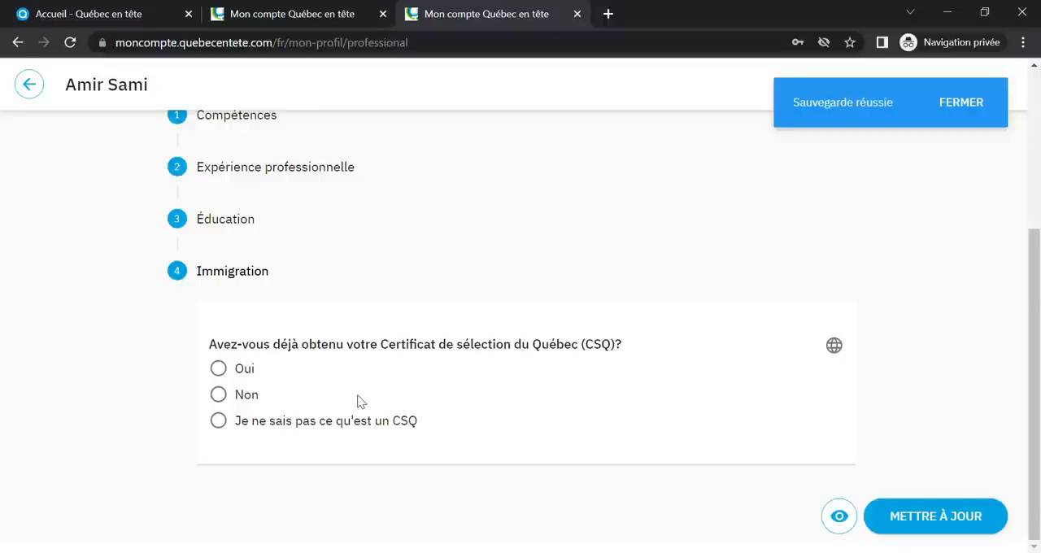
pyautogui.click(228, 397)
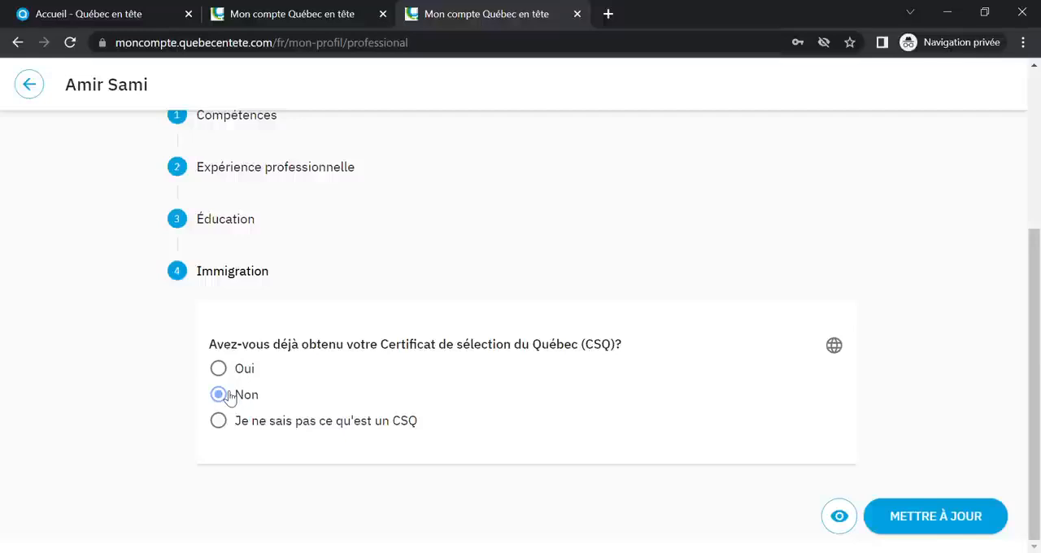
pyautogui.click(932, 530)
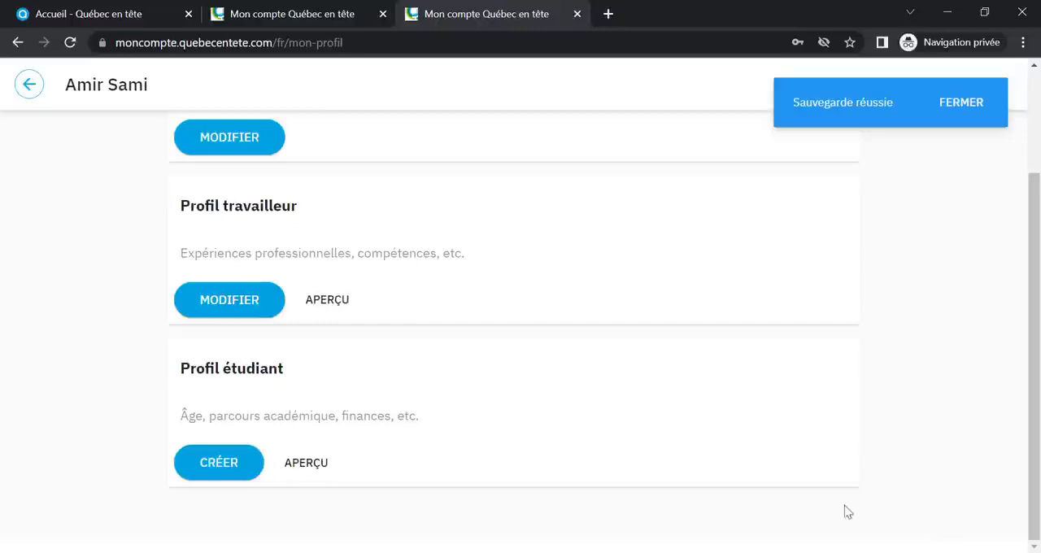
# Start an application for the Développeur Java offer from GFT Technologies Canada Inc. and answer "Oui" to interview availability
pyautogui.scroll(2, 139, 316)
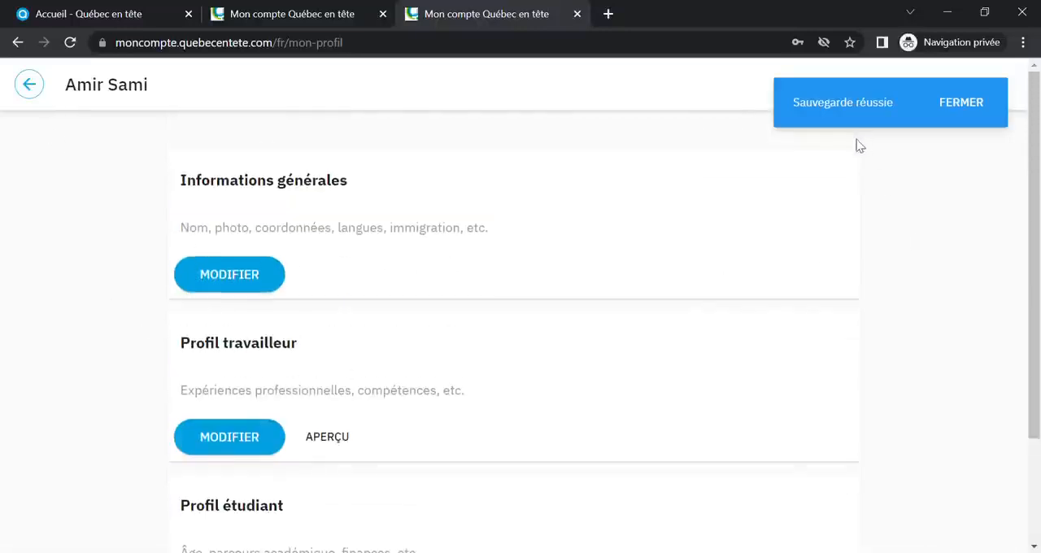
pyautogui.scroll(-1, 30, 88)
pyautogui.click(30, 84)
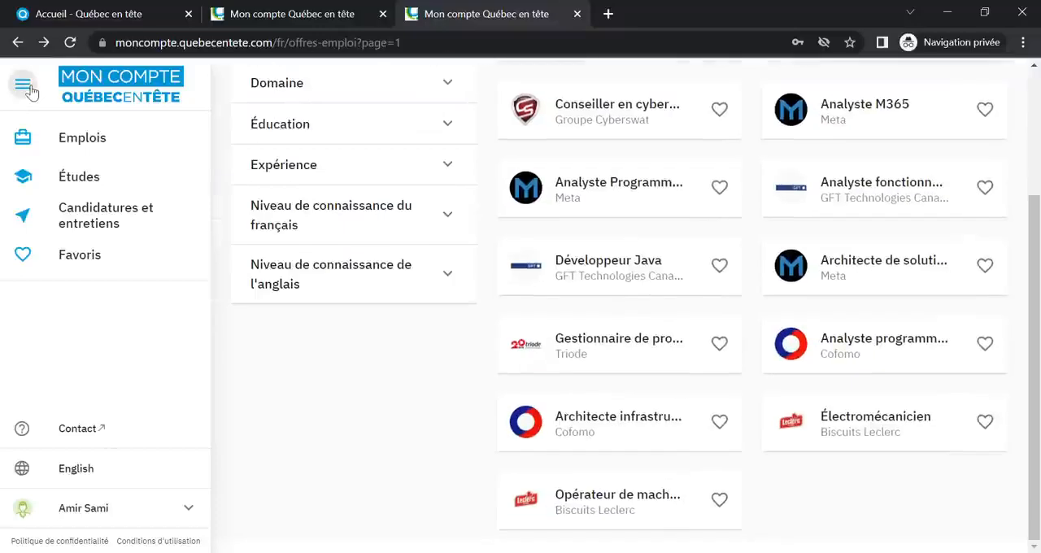
pyautogui.click(587, 266)
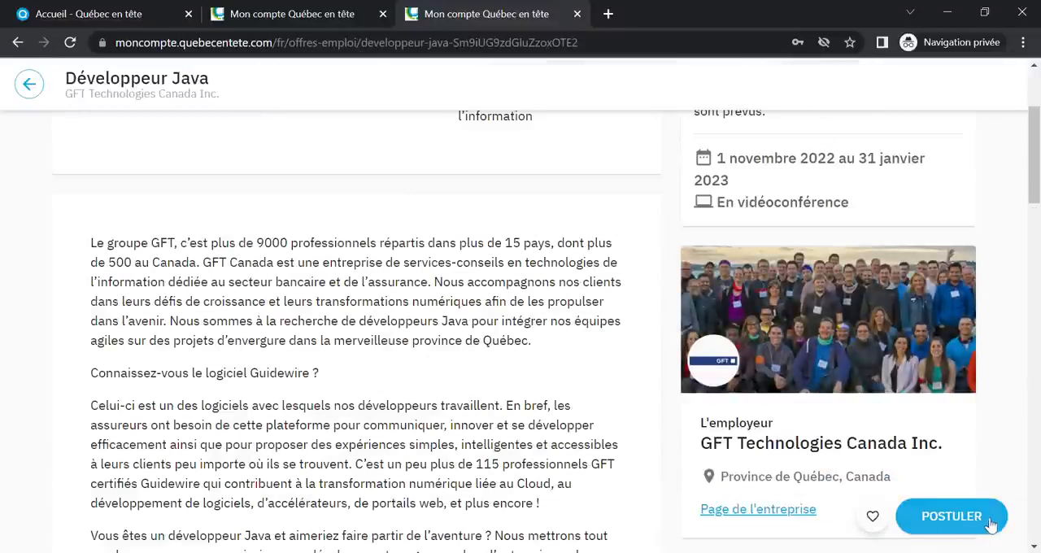
pyautogui.click(990, 522)
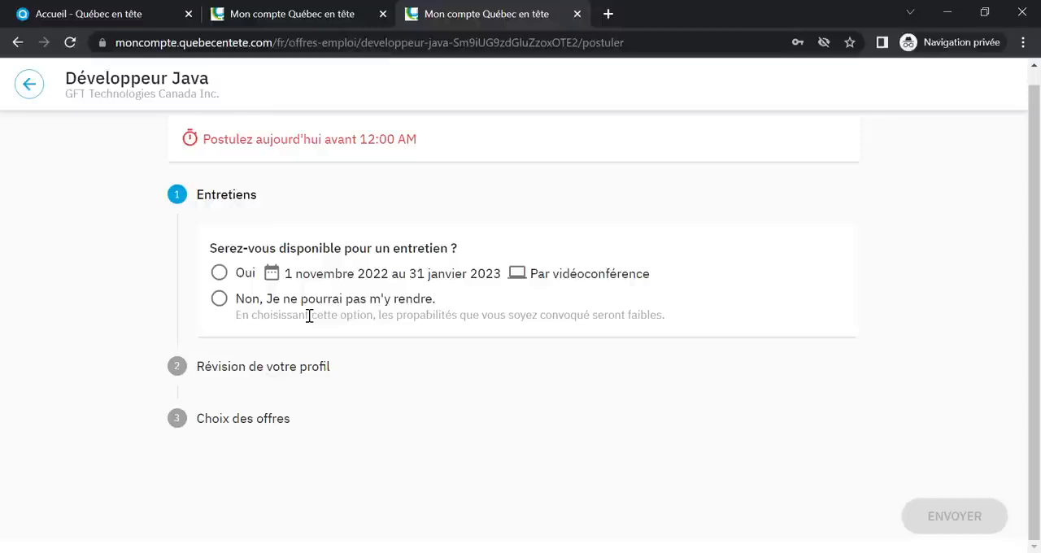
pyautogui.click(219, 273)
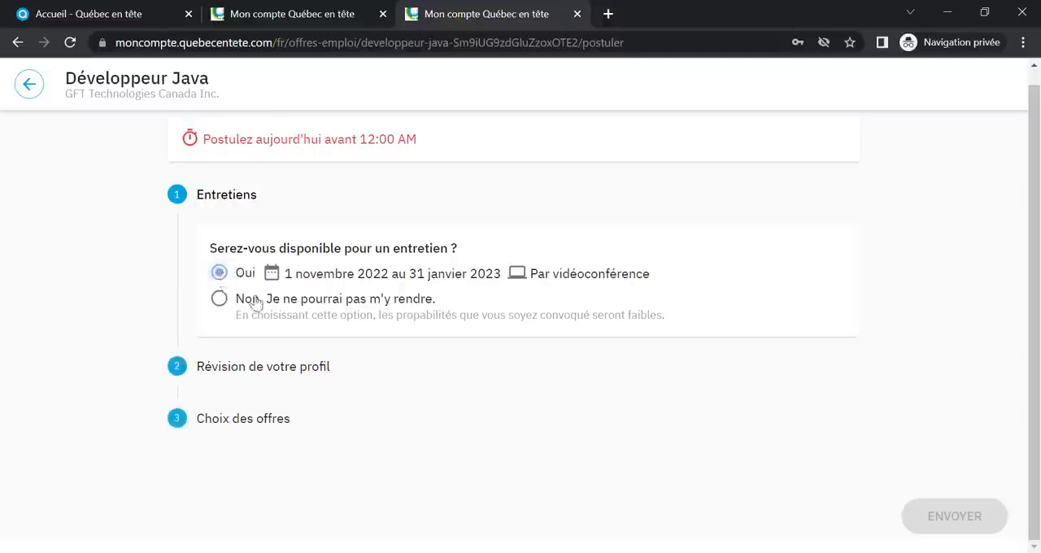
# Review the full candidate profile, from skills and training to languages and immigration answers, and return to the application
pyautogui.click(302, 374)
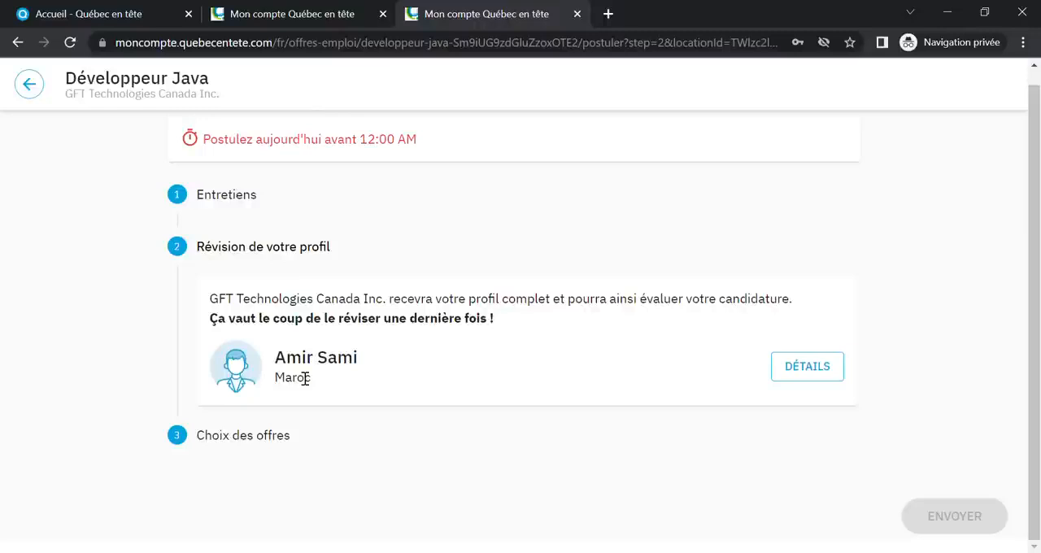
pyautogui.click(830, 367)
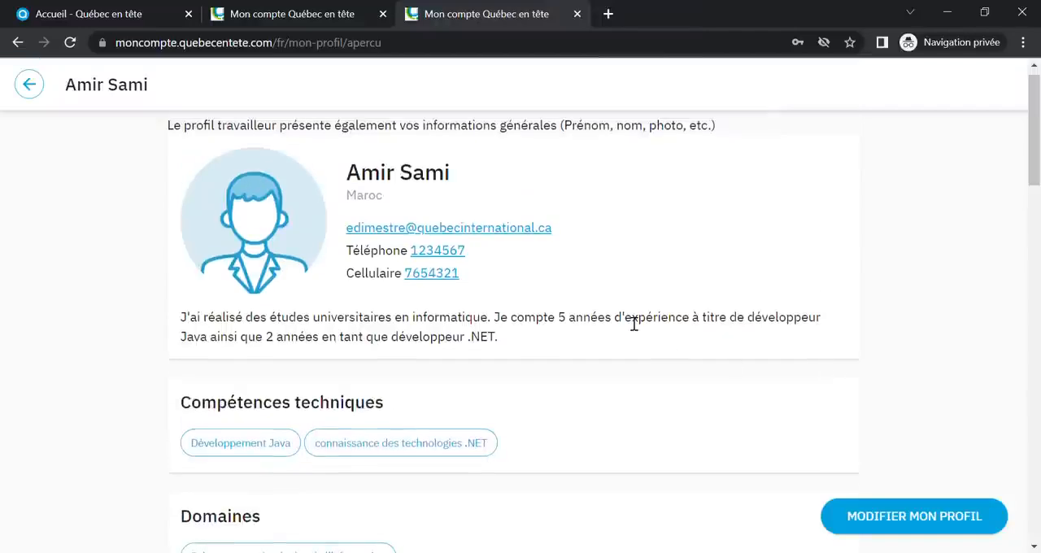
pyautogui.scroll(-1, 697, 271)
pyautogui.scroll(-5, 696, 268)
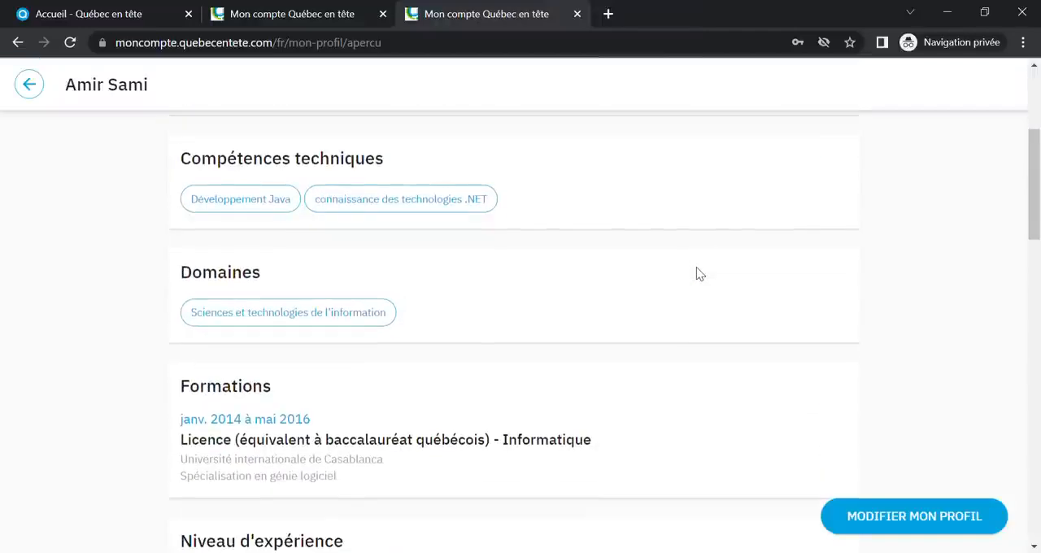
pyautogui.scroll(-6, 696, 274)
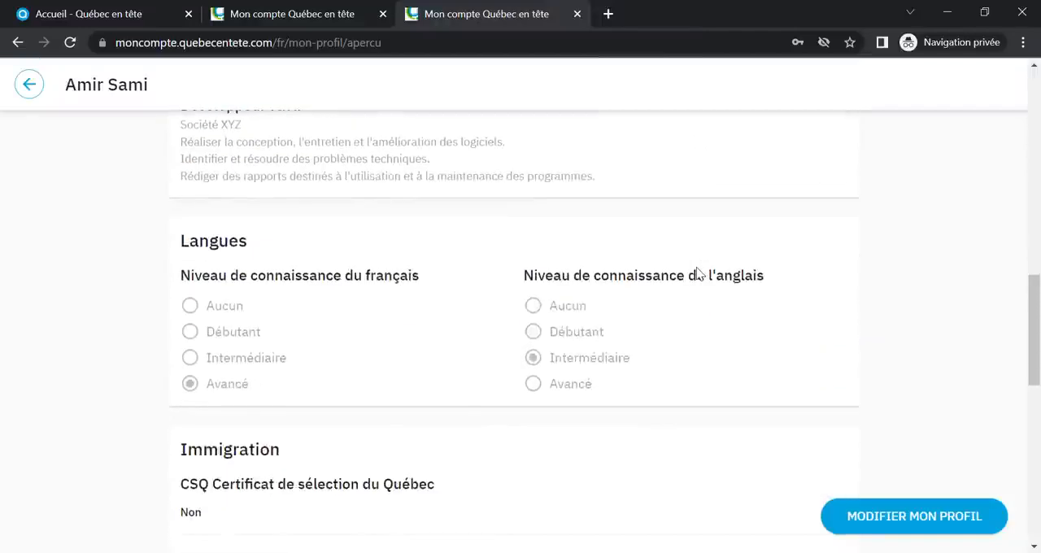
pyautogui.scroll(-5, 697, 274)
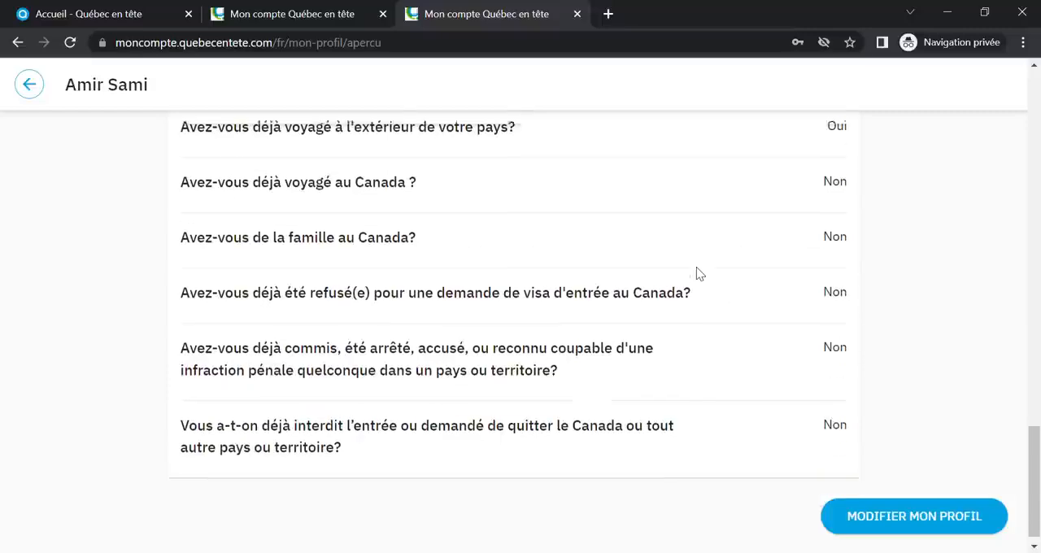
pyautogui.scroll(5, 641, 383)
pyautogui.scroll(12, 702, 388)
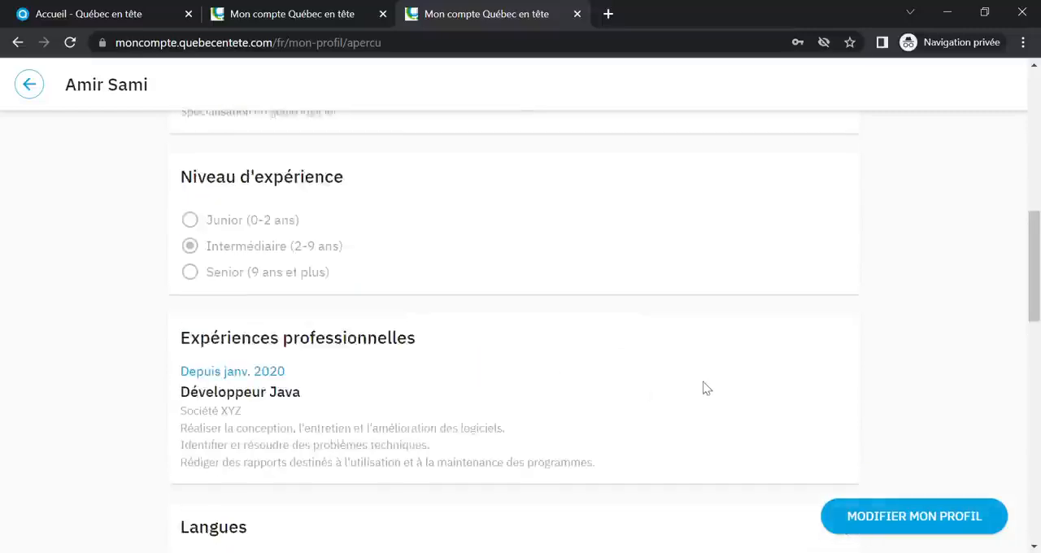
pyautogui.click(29, 85)
# Under Choix des offres, choose "Développeur Java" as the first offer and "Analyste fonctionnel/consultant MOE" as the second
pyautogui.click(285, 434)
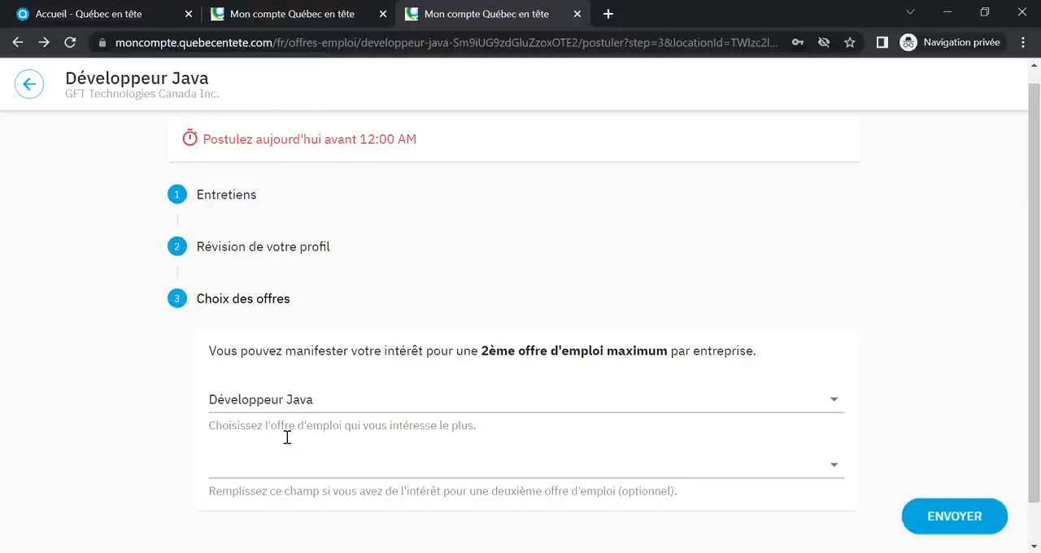
pyautogui.click(838, 402)
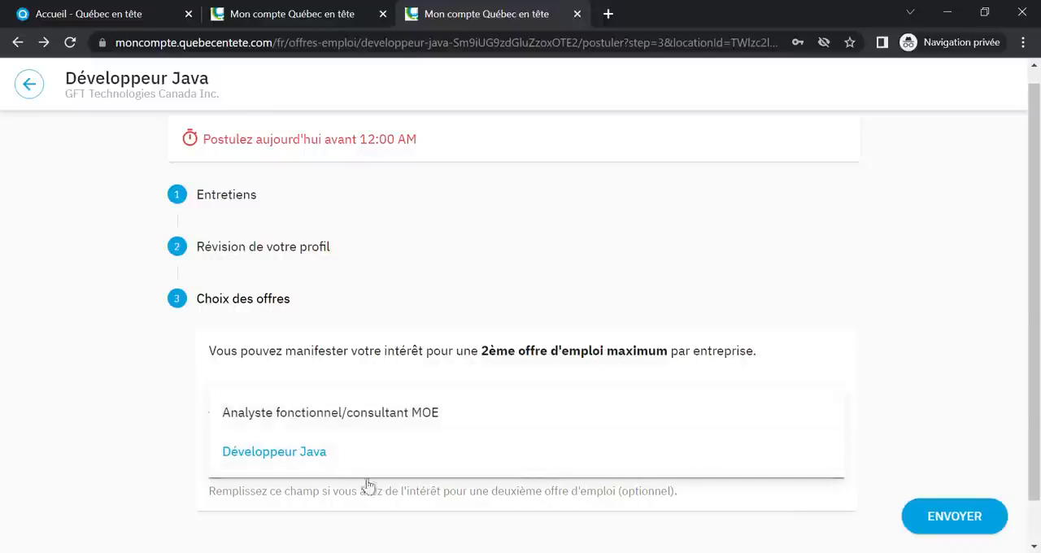
pyautogui.click(316, 453)
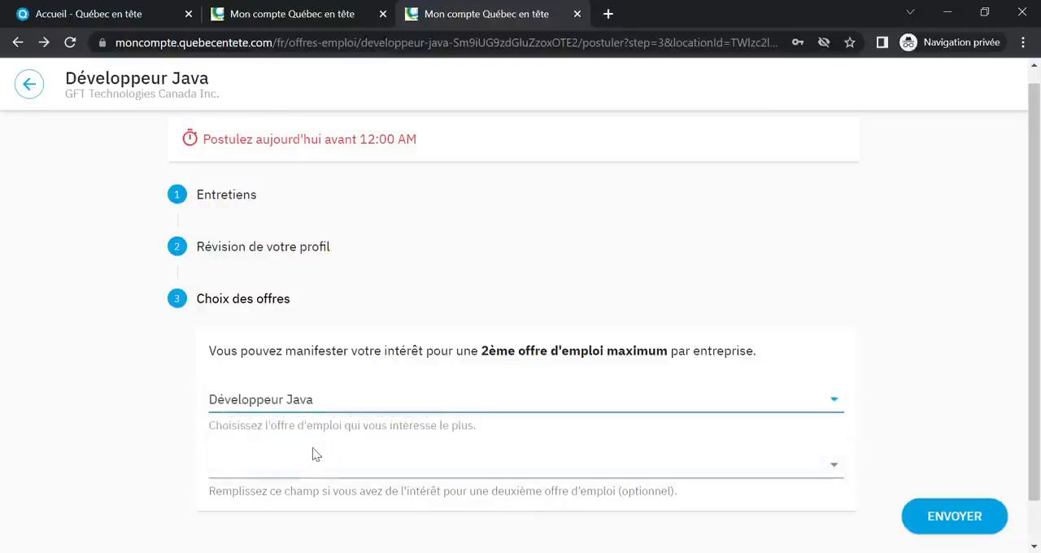
pyautogui.click(367, 470)
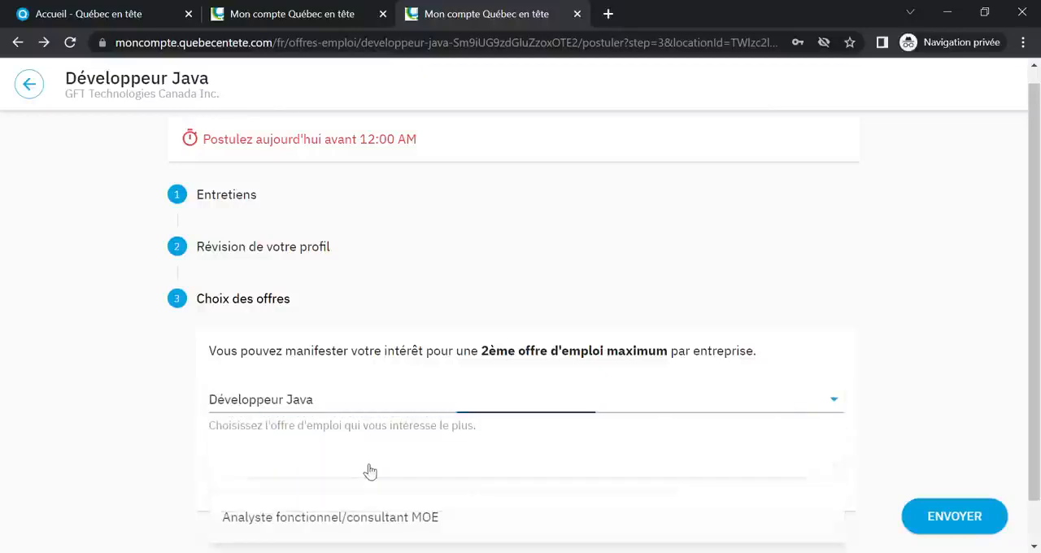
pyautogui.click(404, 527)
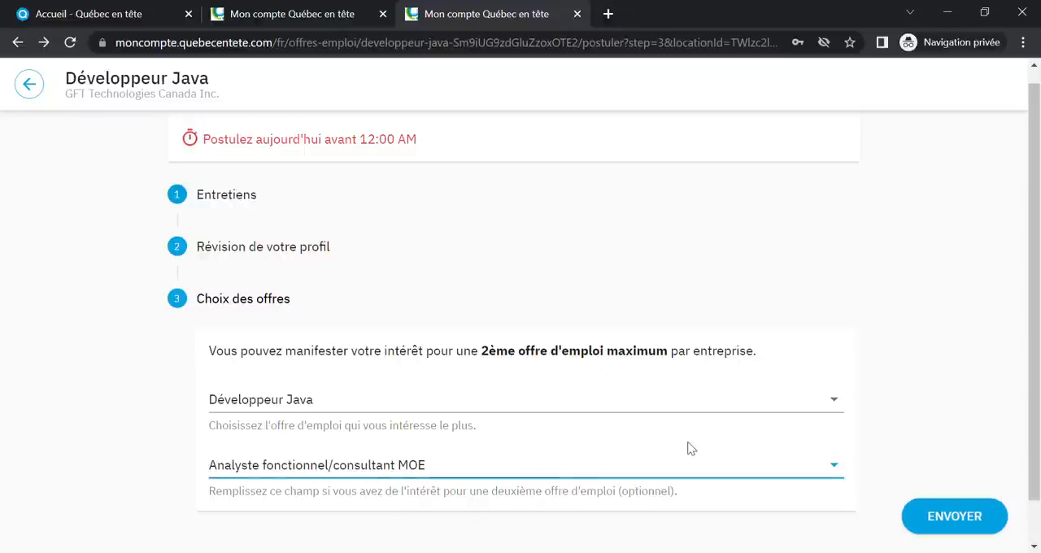
# Submit the application to GFT Technologies Canada Inc. and open the Candidatures et entretiens page
pyautogui.scroll(-1, 950, 347)
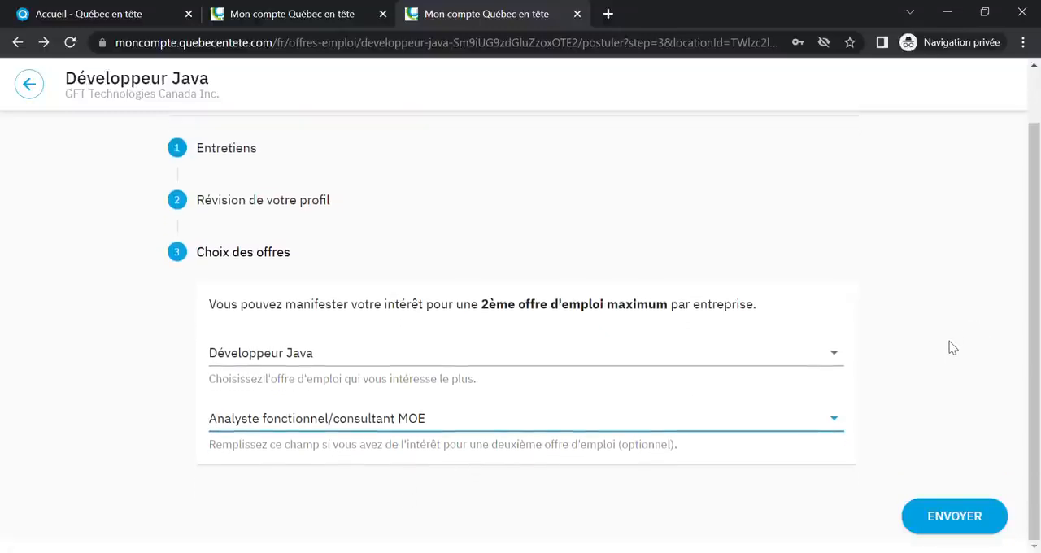
pyautogui.click(922, 521)
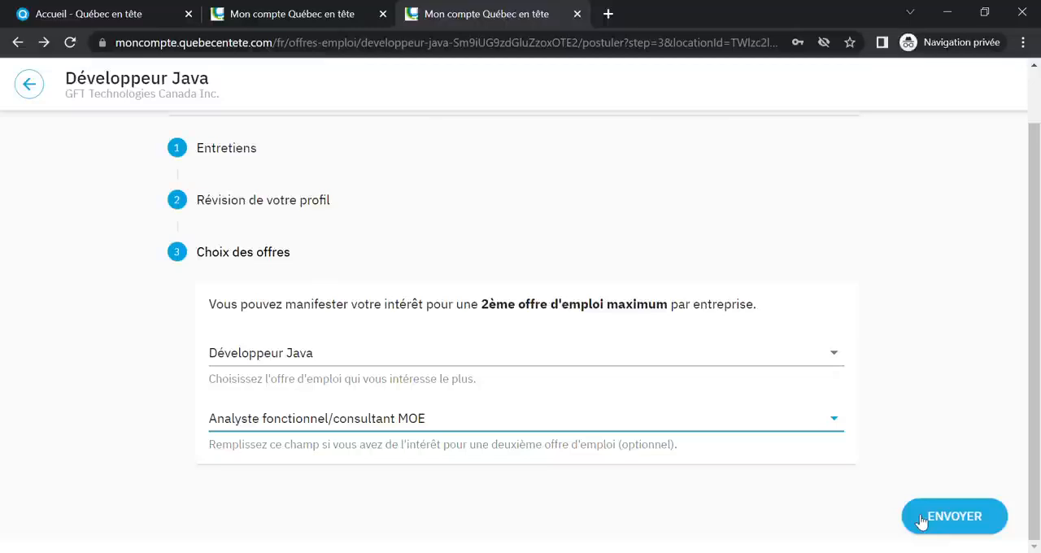
pyautogui.click(922, 521)
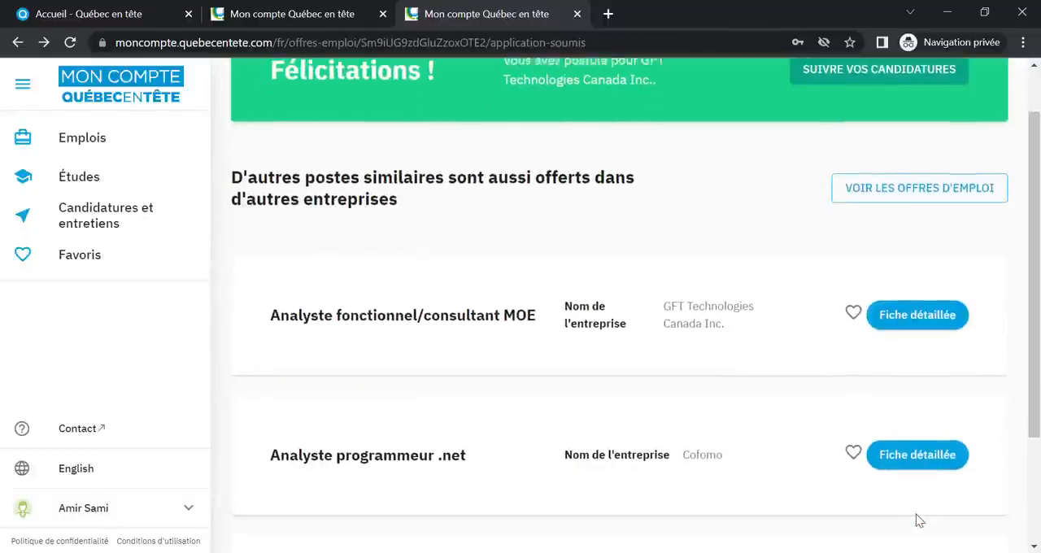
pyautogui.scroll(1, 867, 387)
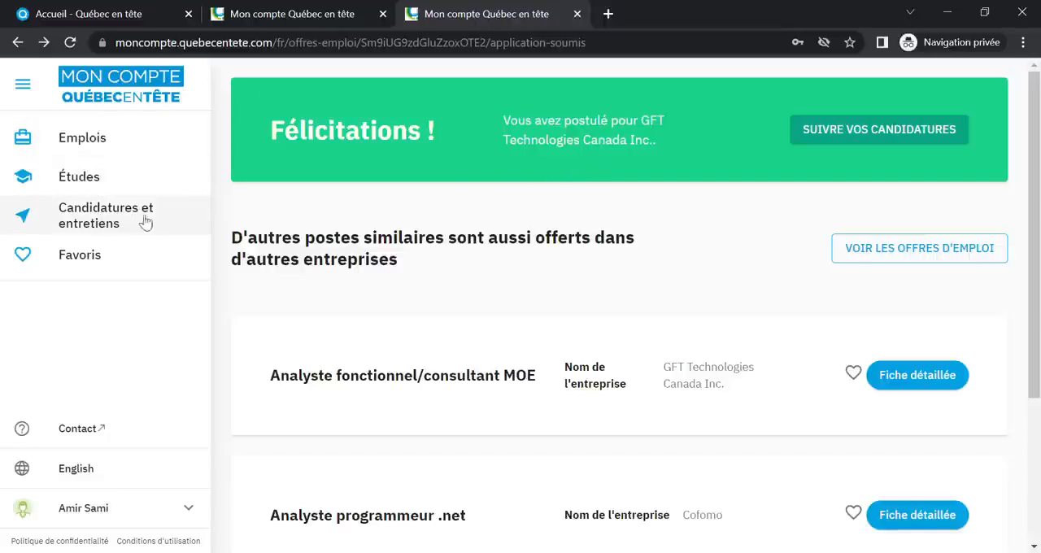
pyautogui.click(179, 222)
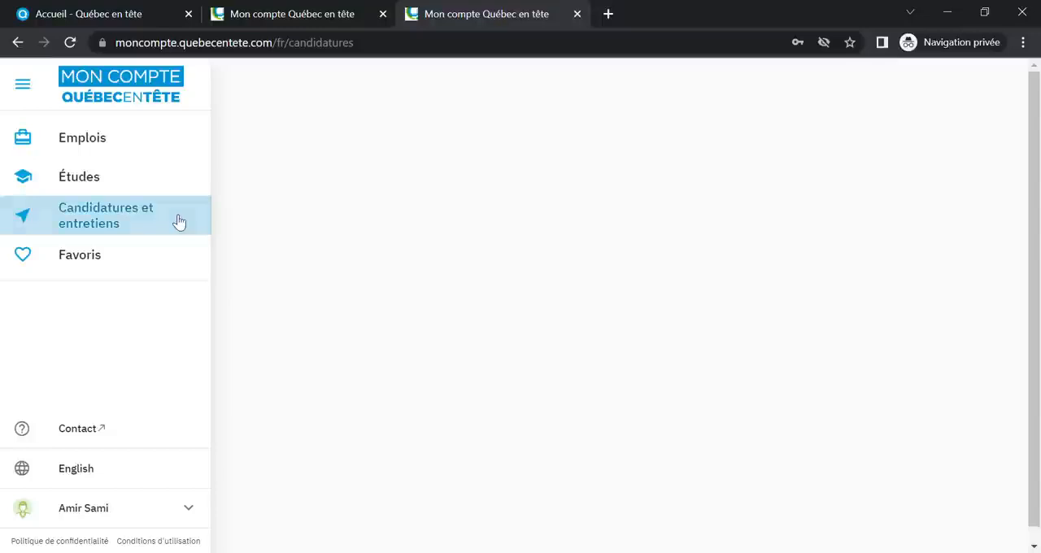